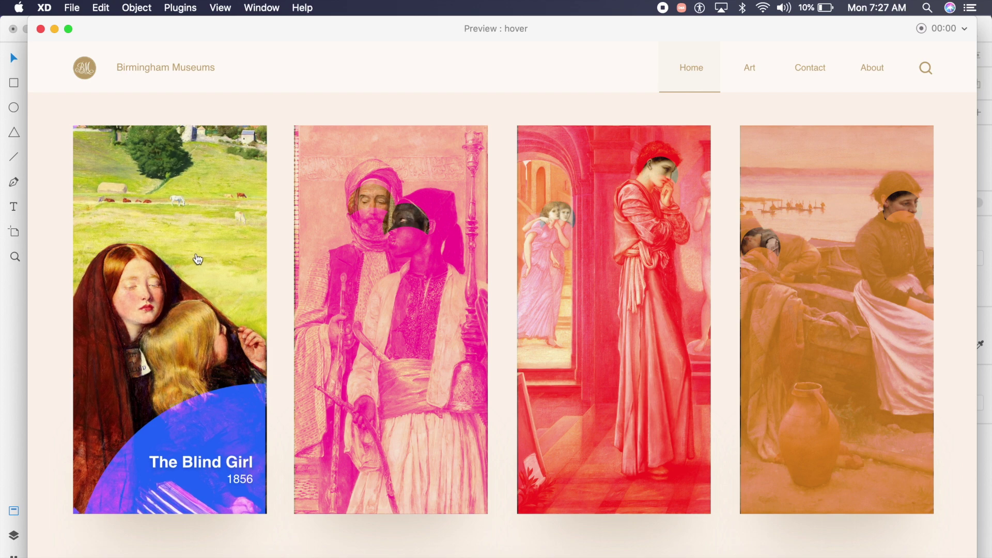
Preview The Blind Girl card's transitions through to its full-screen detail view, and close the preview
click(201, 291)
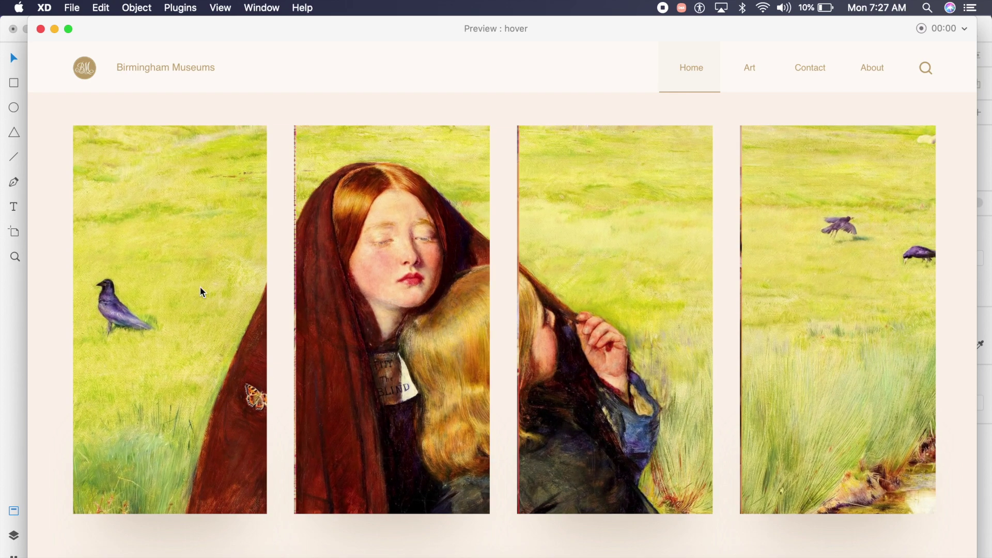
click(213, 287)
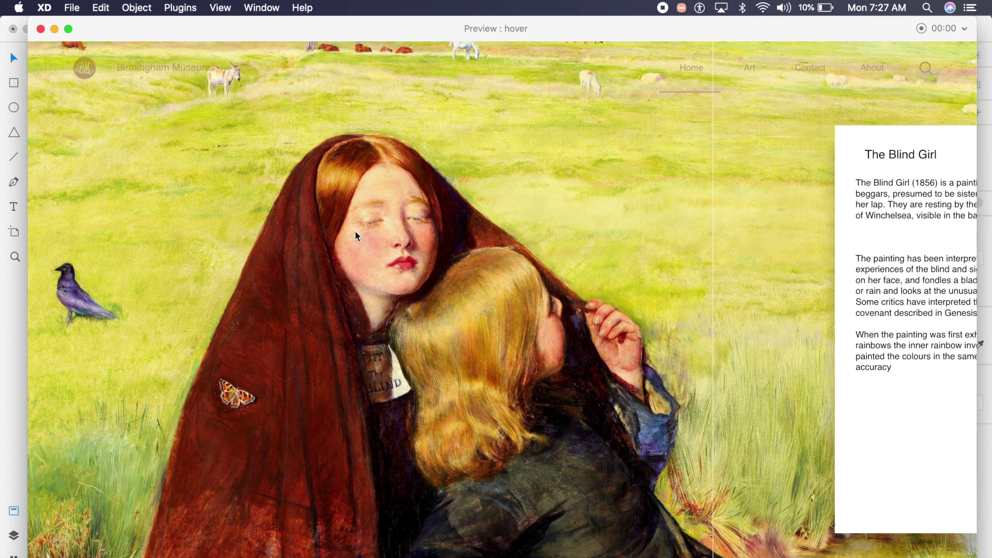
click(41, 29)
Create a new Web 1920 artboard measuring 1920 × 1080 and zoom in on it
scroll(868, 379, down, 2)
scroll(868, 379, down, 3)
click(870, 547)
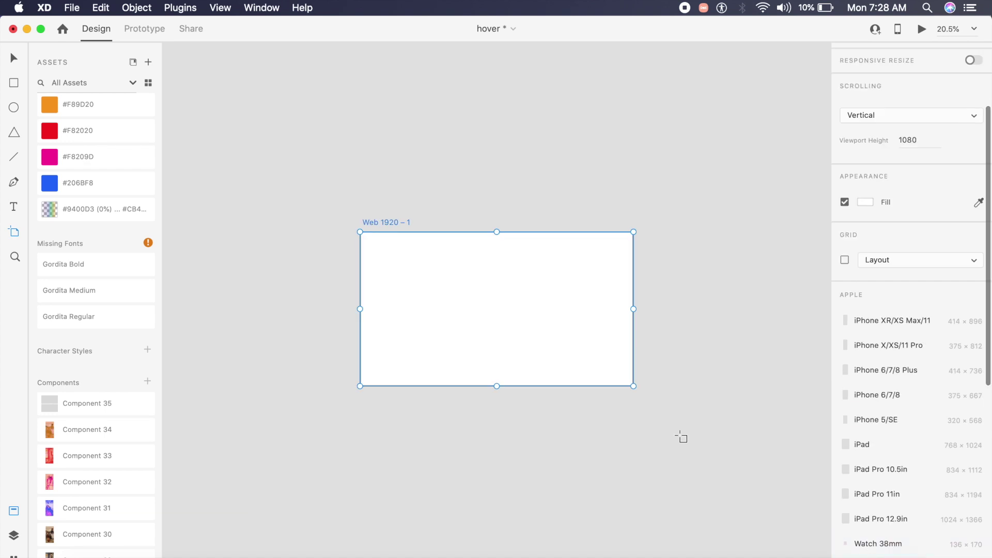
key(Escape)
click(390, 259)
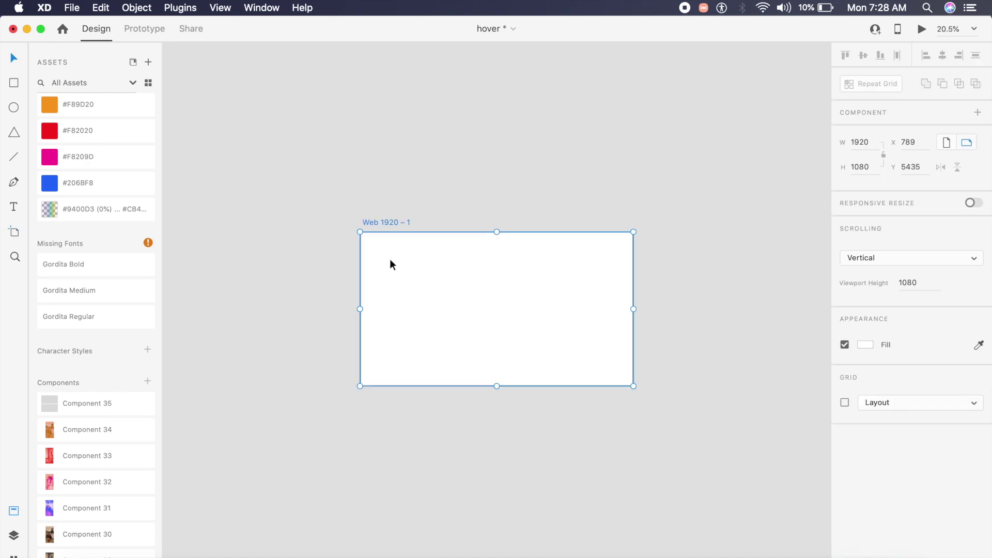
key(super+3)
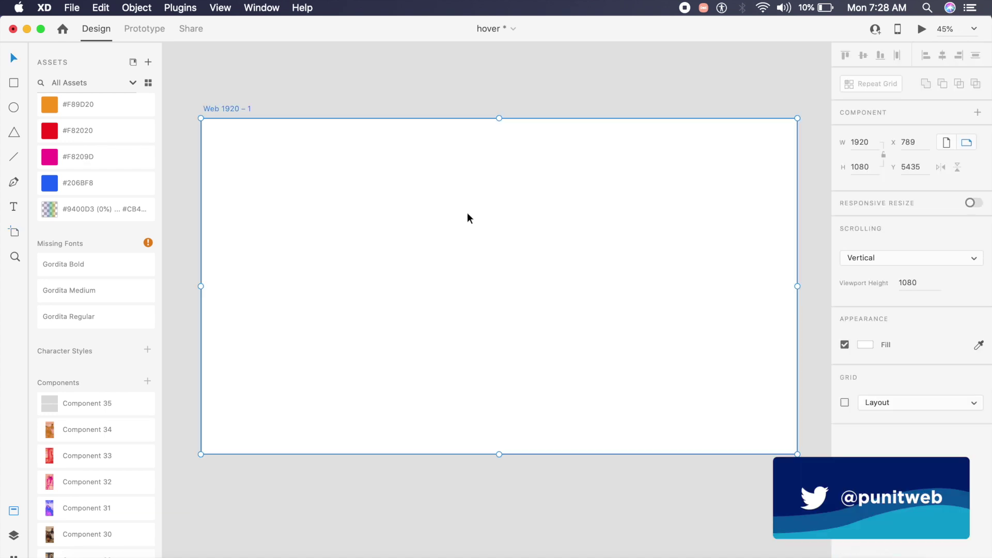
Fill the new artboard with the saved light cream swatch
click(869, 344)
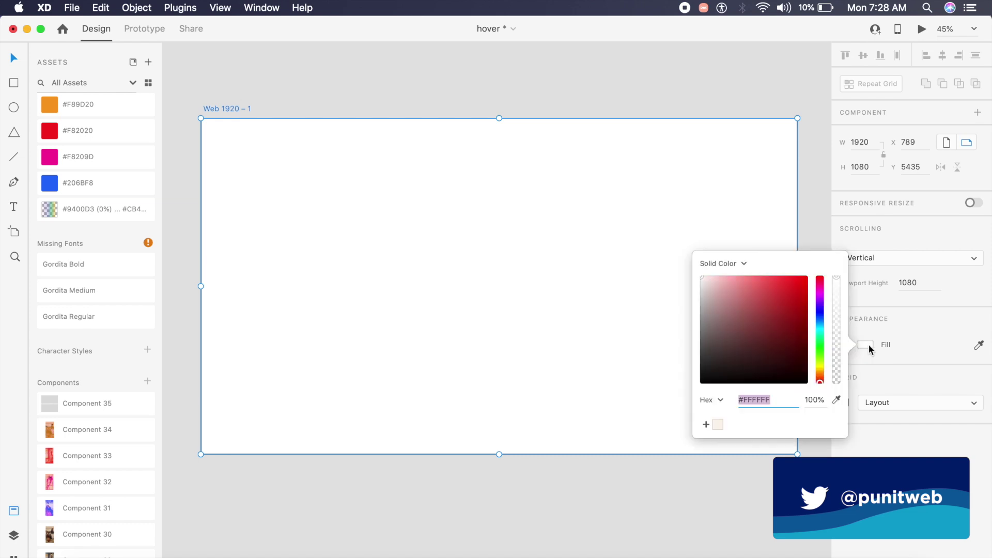
click(717, 424)
click(450, 200)
click(253, 98)
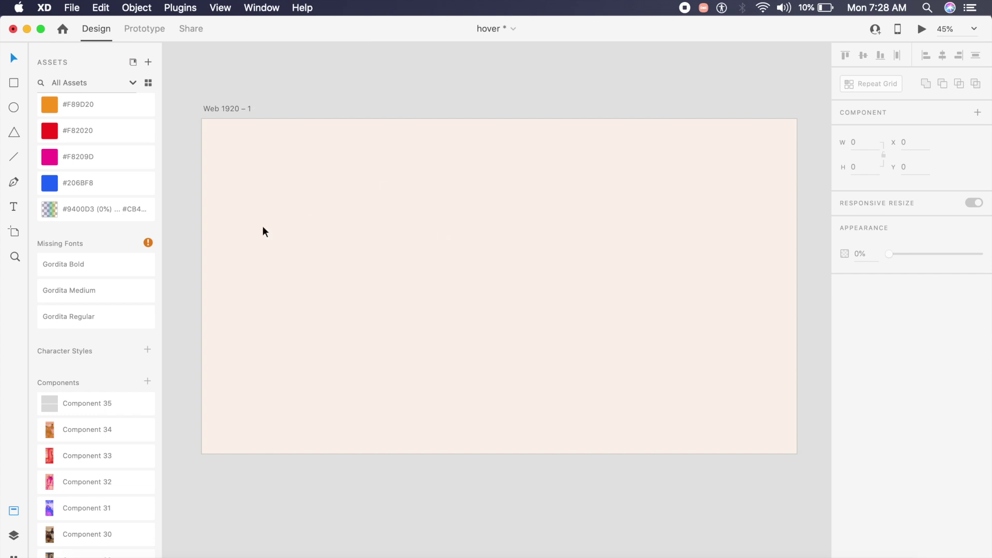
Place the Component 35 navigation header flush with the artboard's top edge at X 0, Y 0, and ungroup it
drag(104, 404, 428, 194)
drag(350, 199, 525, 140)
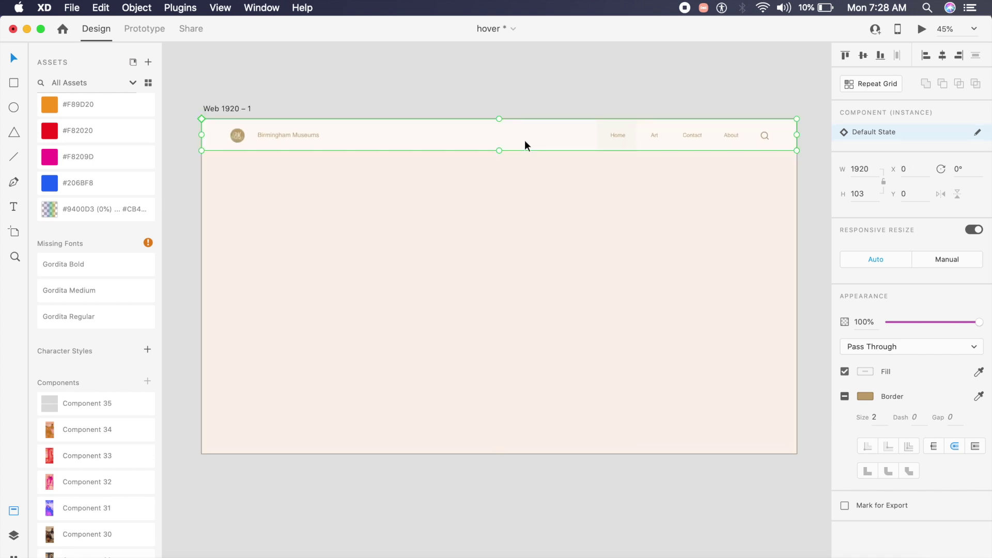
click(510, 190)
click(496, 144)
key(super+shift+g)
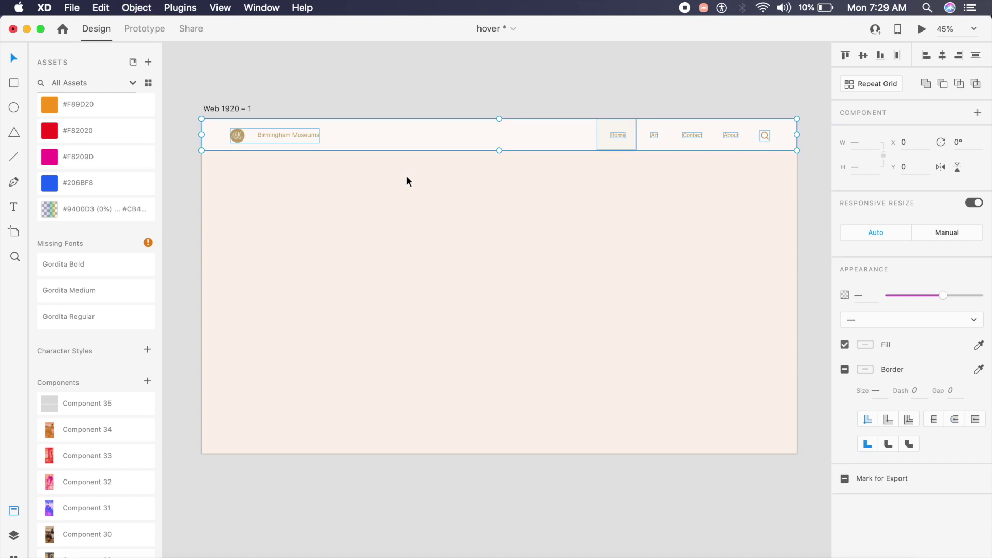
click(406, 181)
Draw a tall rectangle of about 372 × 830 below the header, aligned with the logo's left edge
click(369, 195)
key(r)
mouse_move(231, 167)
mouse_down()
mouse_move(263, 206)
mouse_move(330, 342)
mouse_move(345, 424)
mouse_up()
key(Escape)
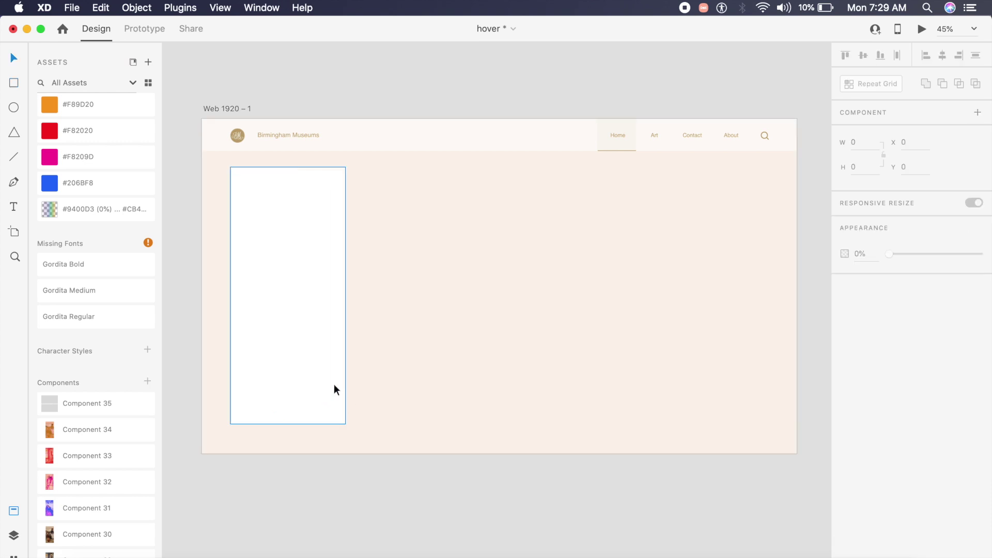
click(334, 385)
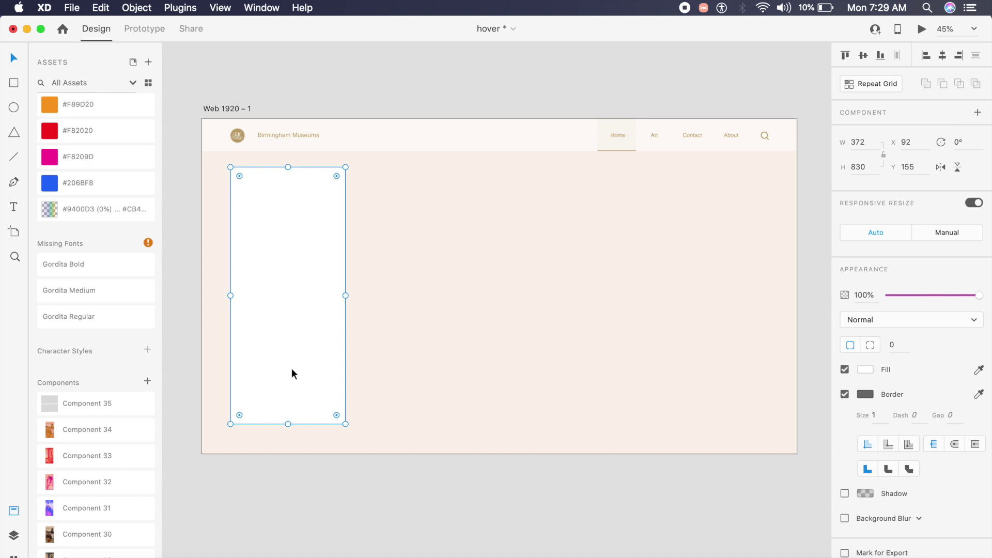
Position the tall rectangle vertically at Y 159 below the header, keeping it aligned with the logo
drag(292, 368, 291, 369)
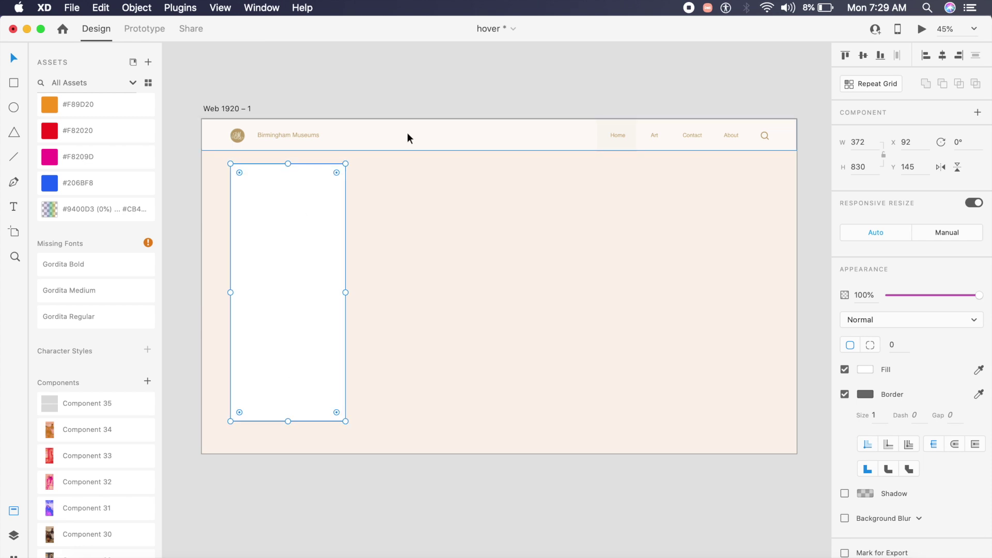
key(shift+Down)
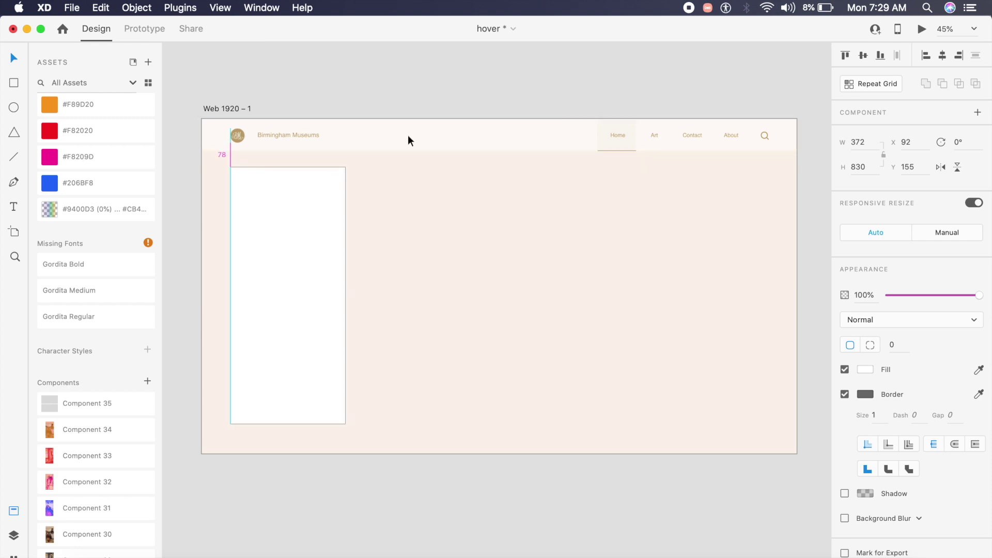
key(Down)
key(Down)
key(Down)
key(Down)
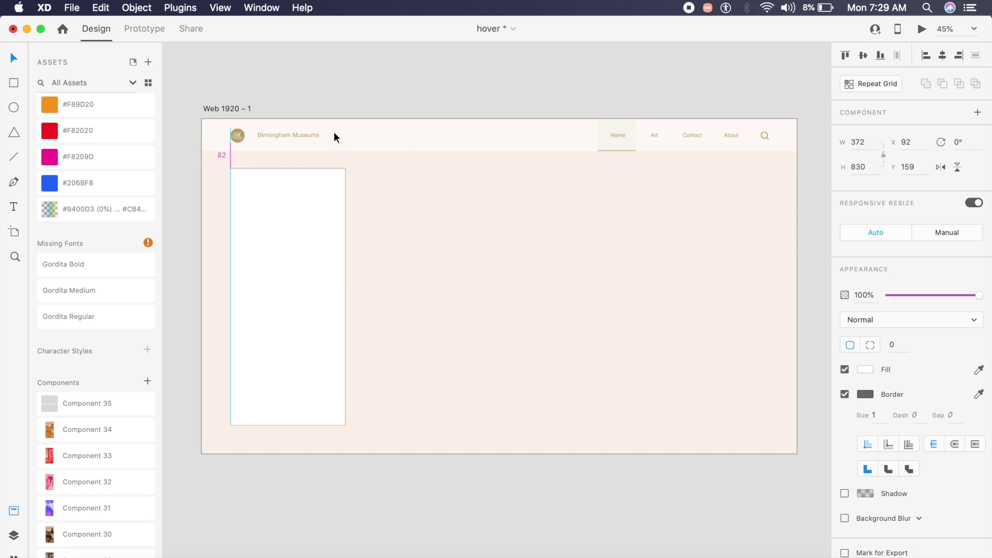
click(487, 226)
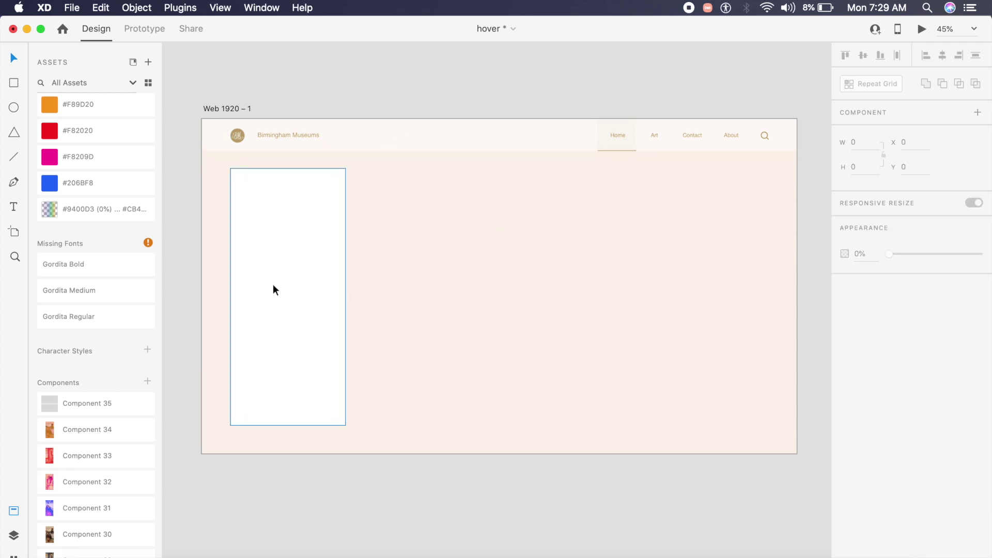
Repeat the rectangle into a row of four with Repeat Grid and widen the gaps so the grid spans about 1747
click(335, 319)
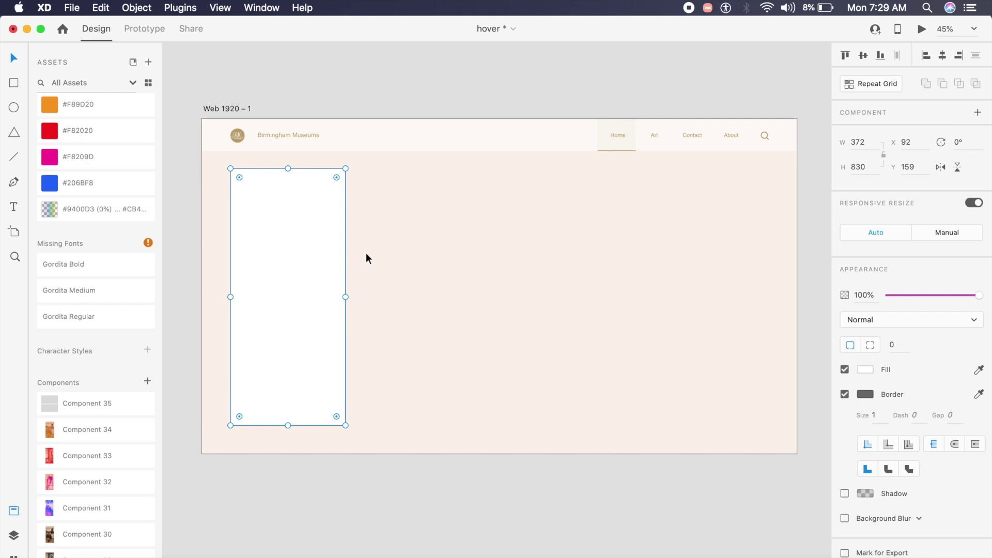
click(860, 83)
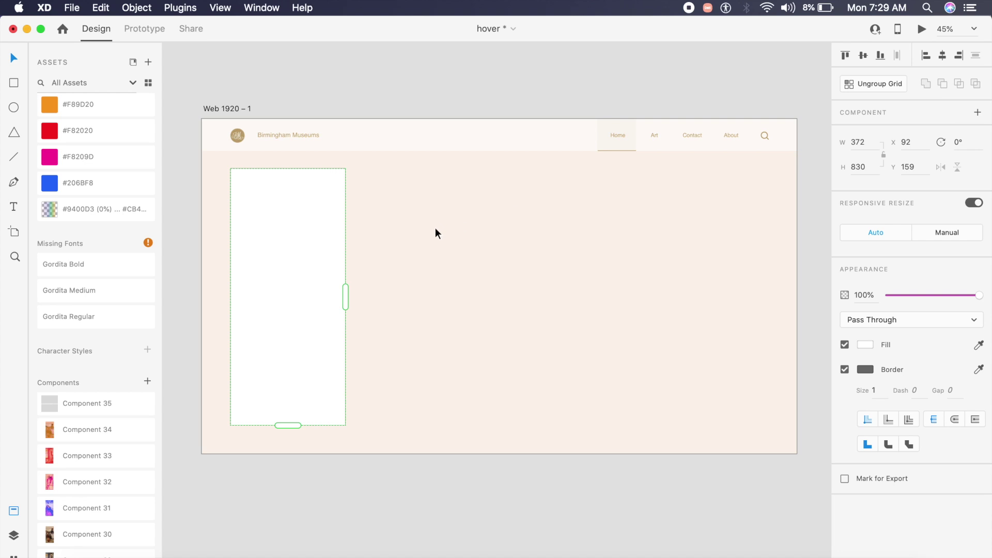
drag(346, 306, 711, 309)
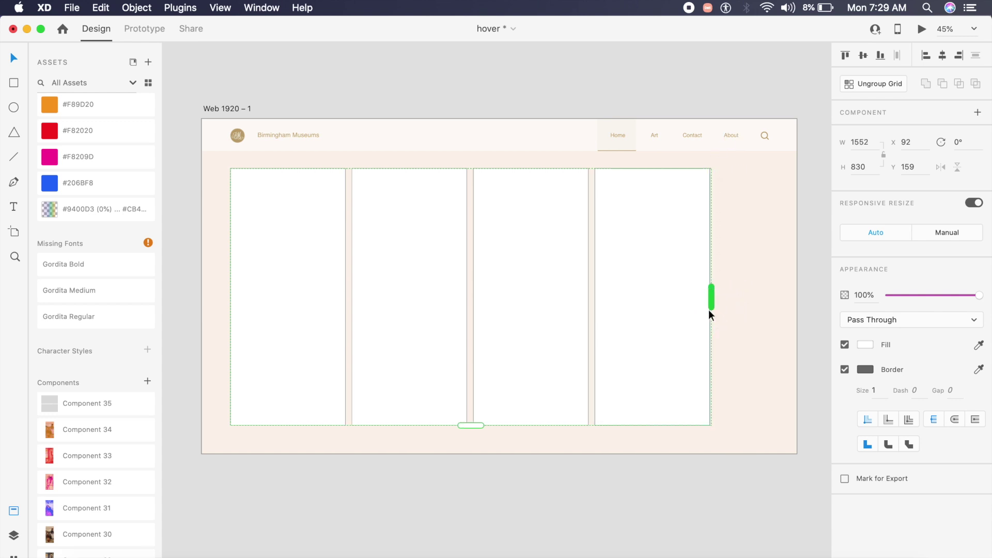
click(590, 228)
drag(591, 228, 646, 237)
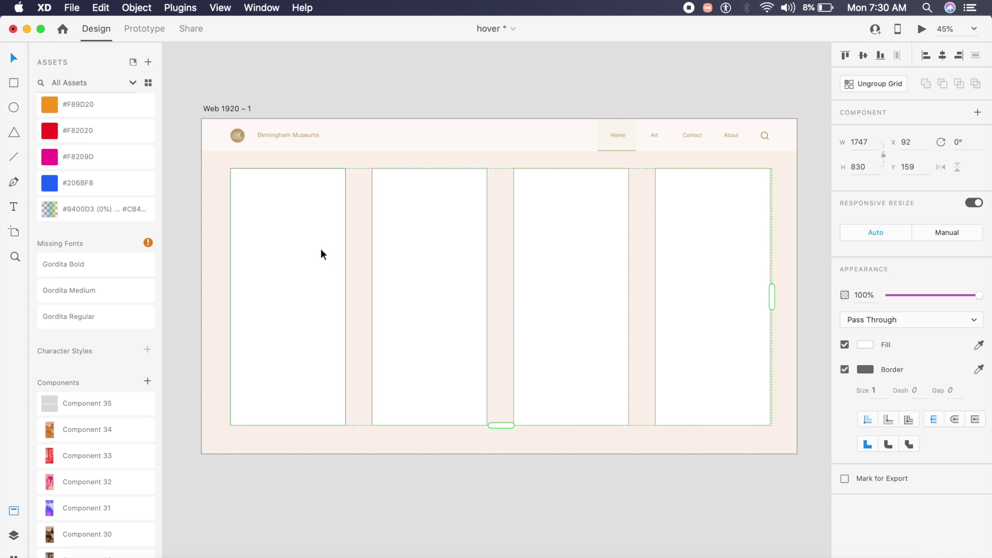
Ungroup the repeat grid into separate rectangles and remove the border from all four
click(876, 81)
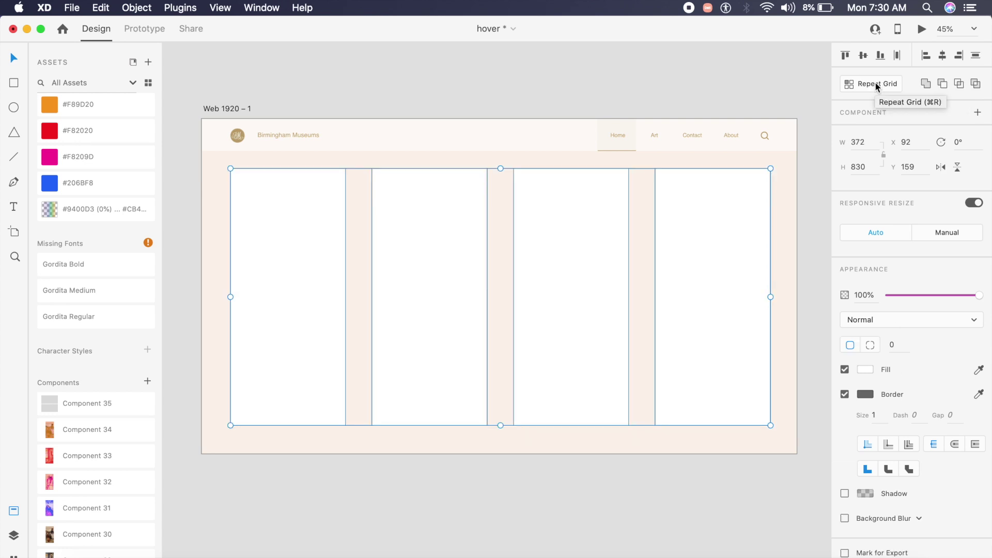
click(779, 231)
click(478, 393)
click(487, 467)
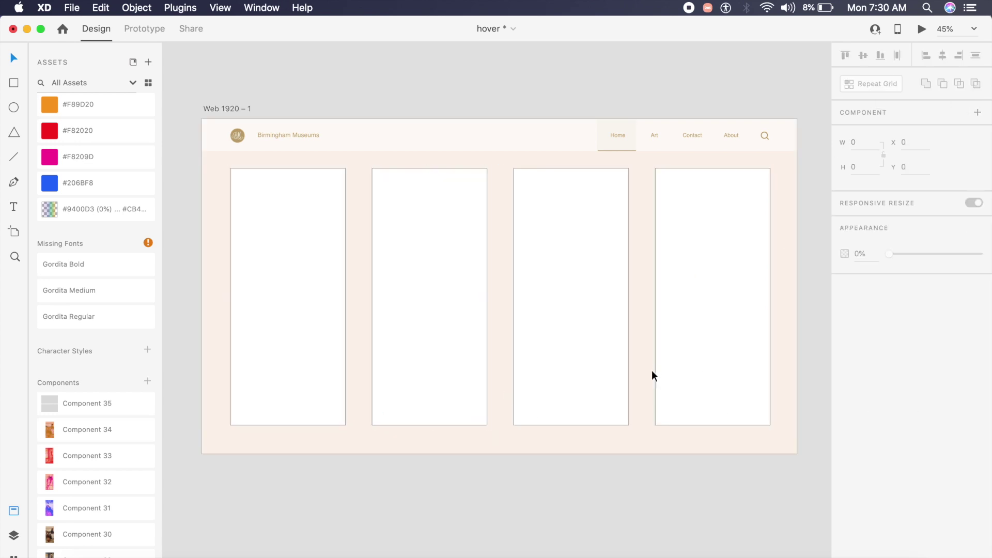
drag(769, 498, 273, 328)
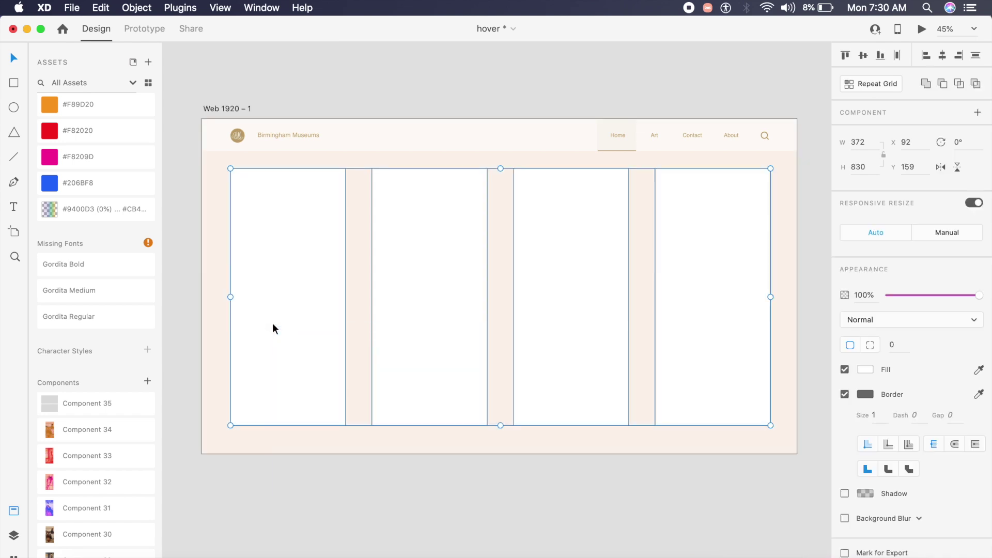
click(845, 395)
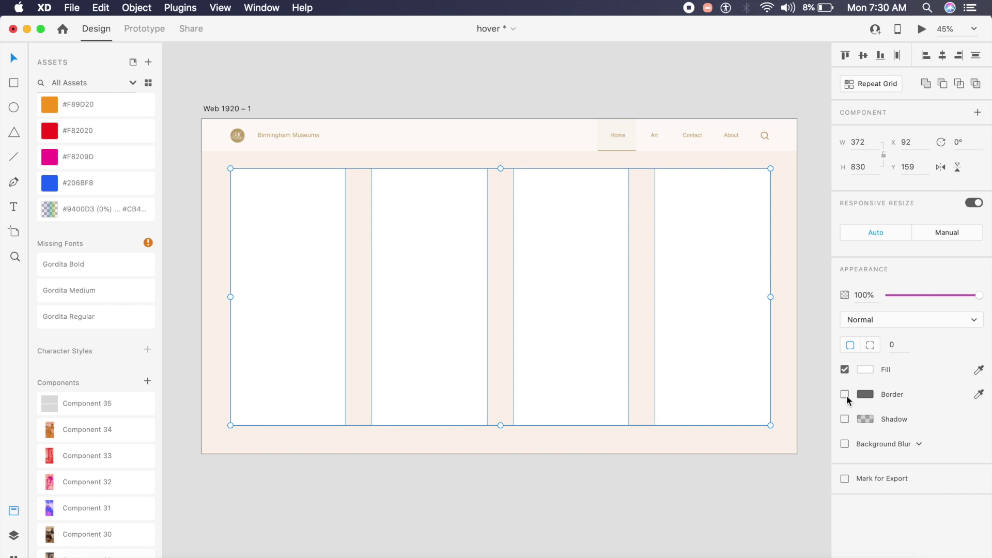
Combine the four rectangles into a single shape with the Add boolean operation
click(925, 84)
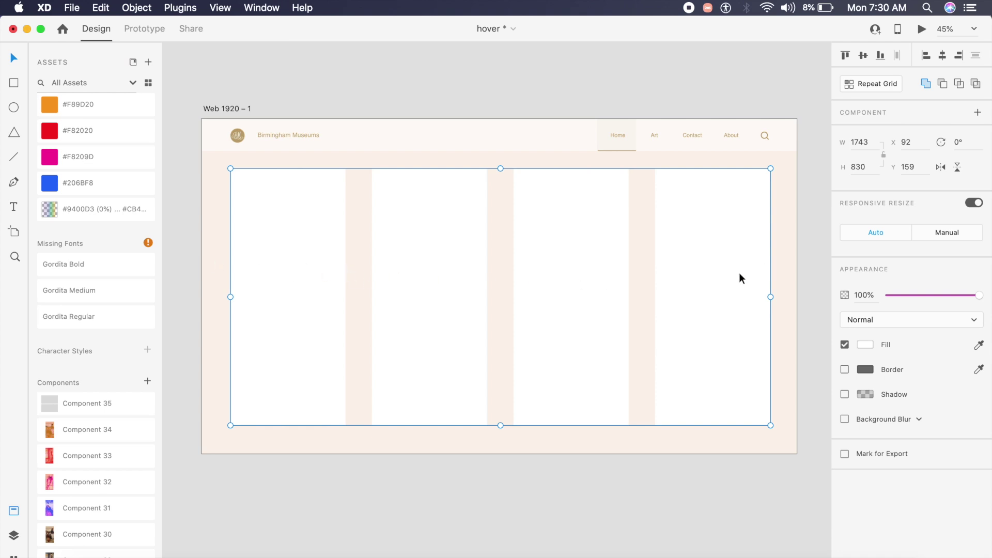
double_click(622, 261)
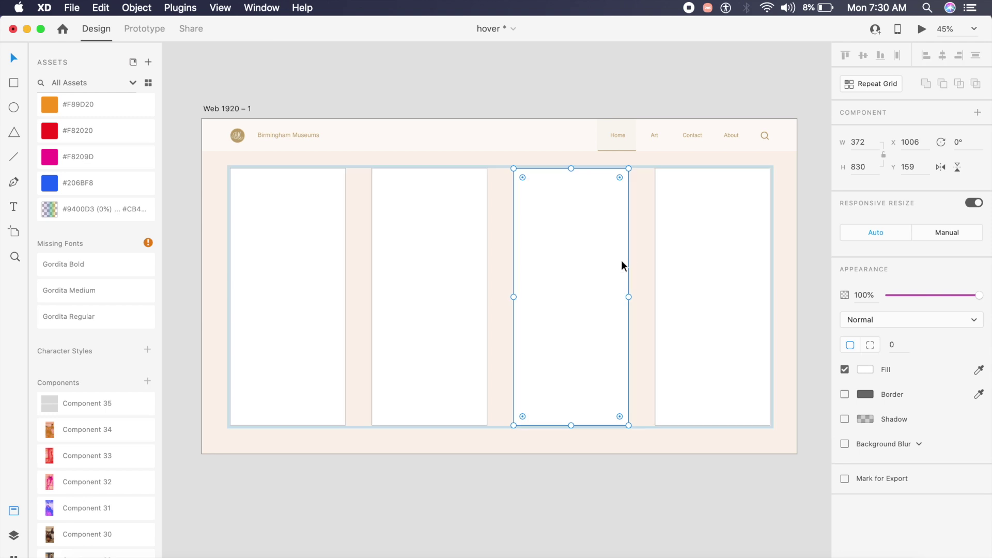
click(439, 458)
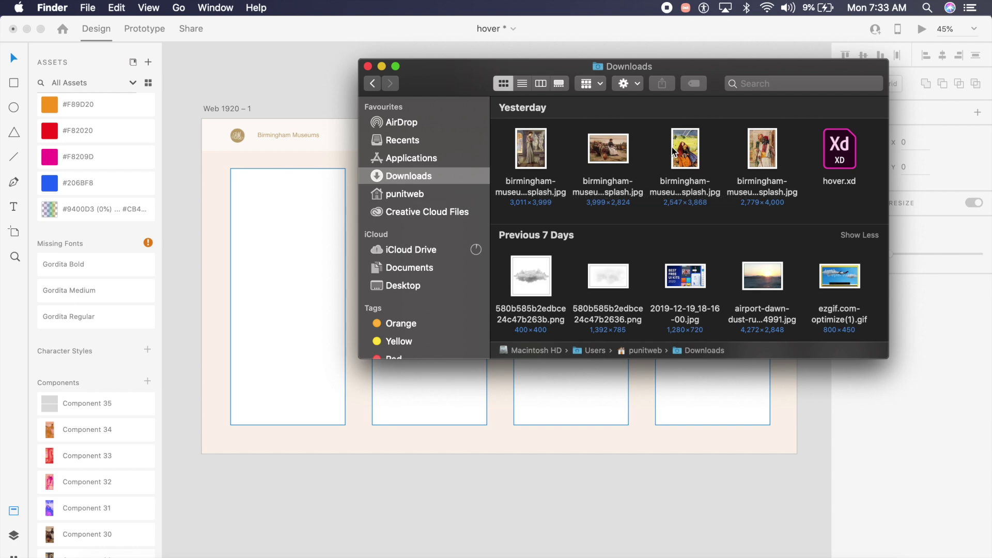
Fill the combined four-panel shape with The Blind Girl painting image from the Downloads folder
mouse_move(263, 556)
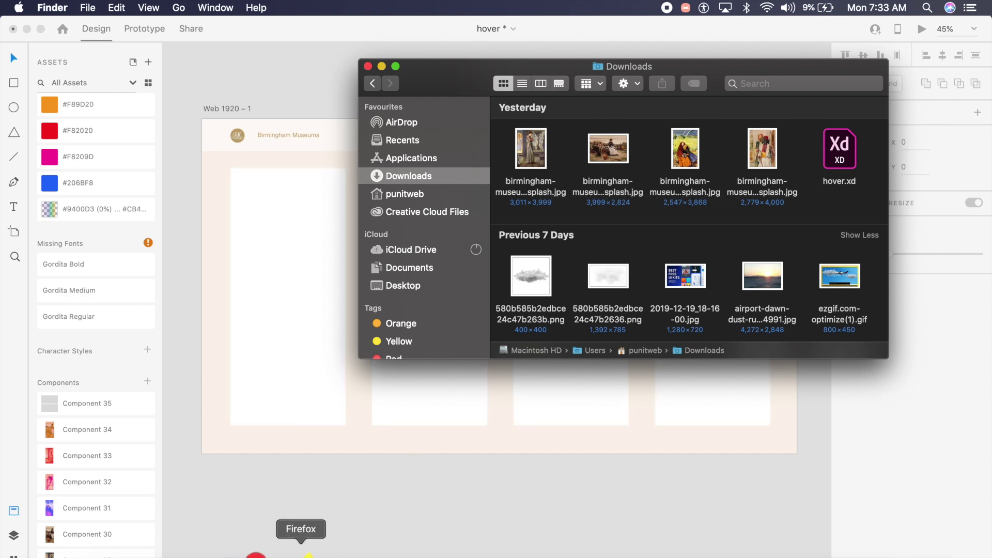
click(299, 554)
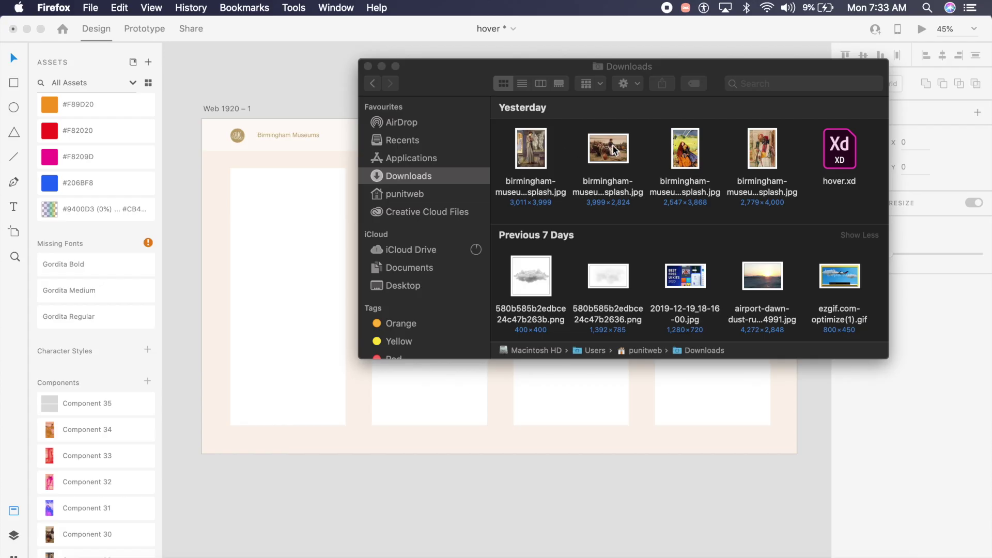
click(690, 158)
click(431, 184)
drag(685, 161, 297, 328)
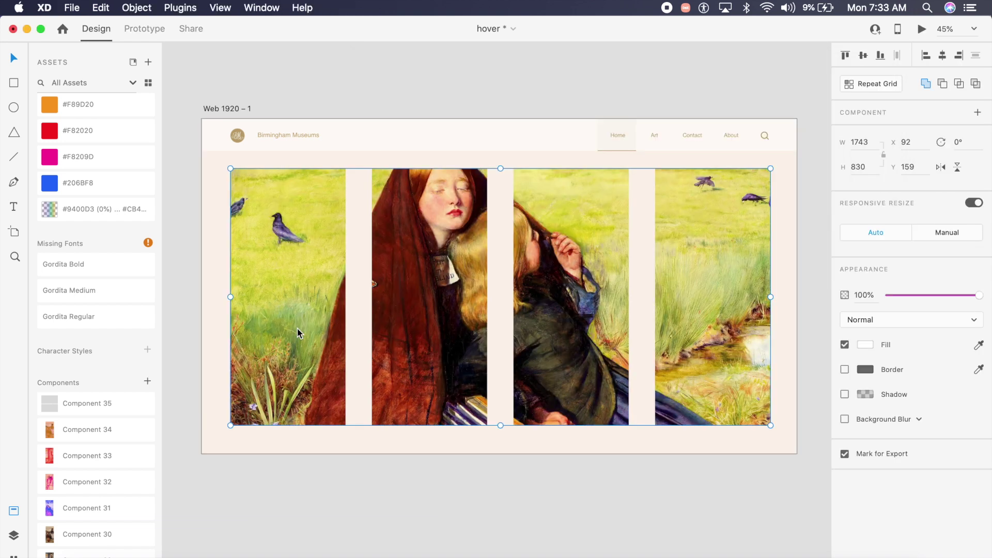
Shift the painting slightly downward inside the four-panel shape to adjust its crop
double_click(296, 329)
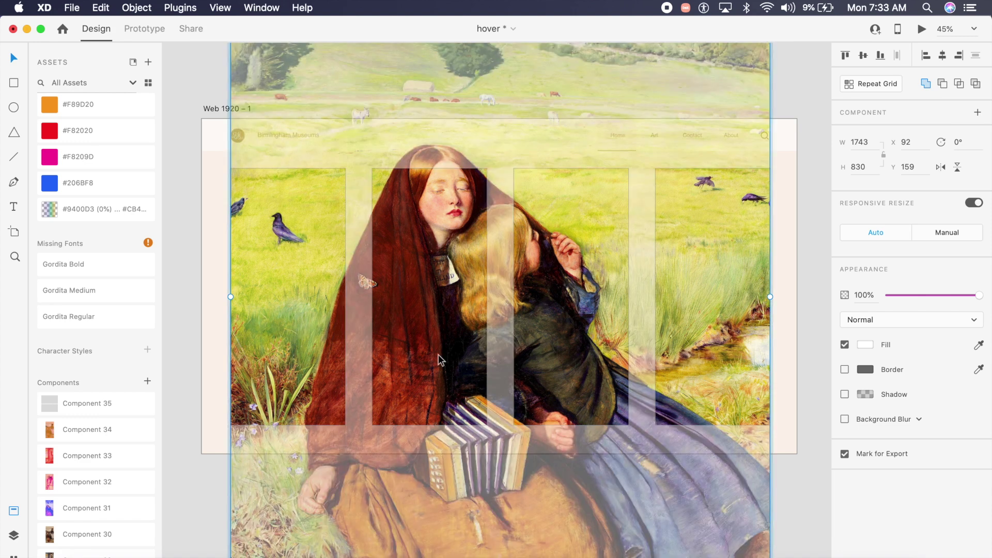
scroll(438, 361, down, 5)
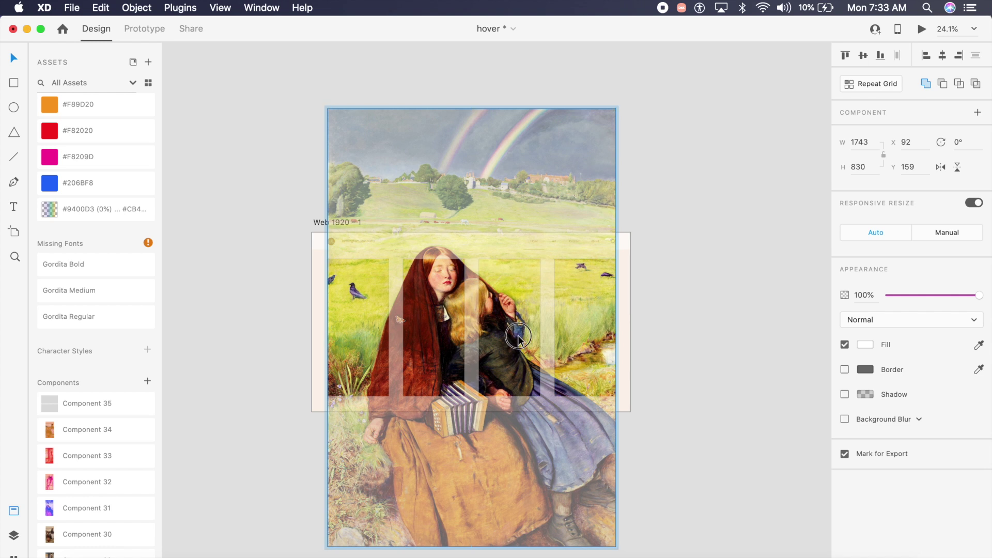
drag(517, 335, 519, 344)
click(632, 373)
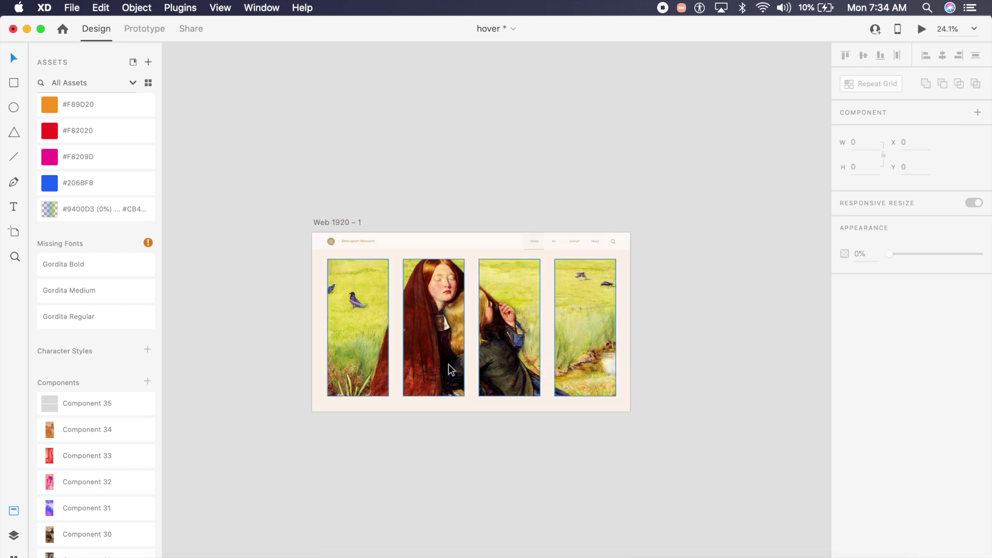
Draw a 374 × 830 rectangle over the first panel and mask the painting shape with it
key(r)
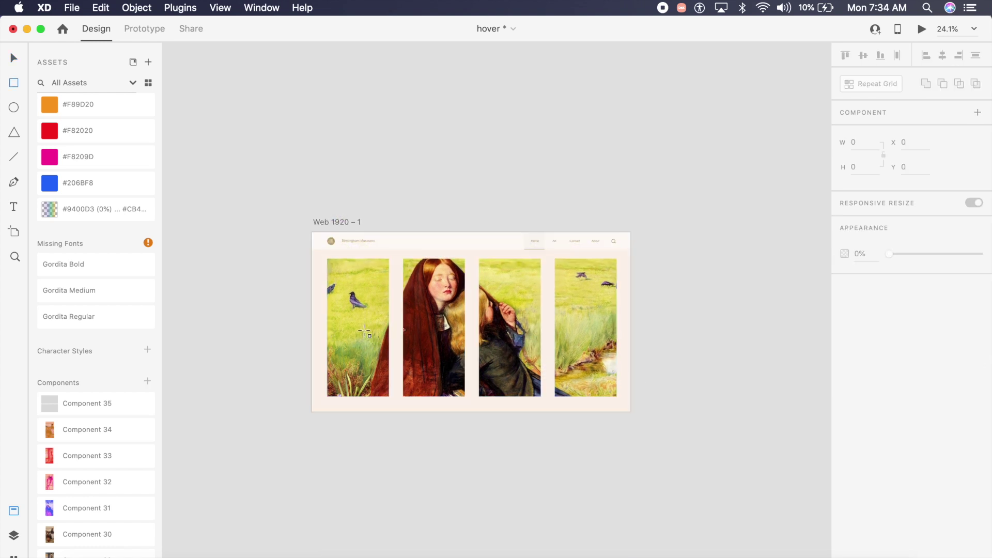
scroll(364, 331, up, 3)
mouse_move(308, 219)
mouse_down()
mouse_move(356, 394)
mouse_move(403, 433)
mouse_up()
key(v)
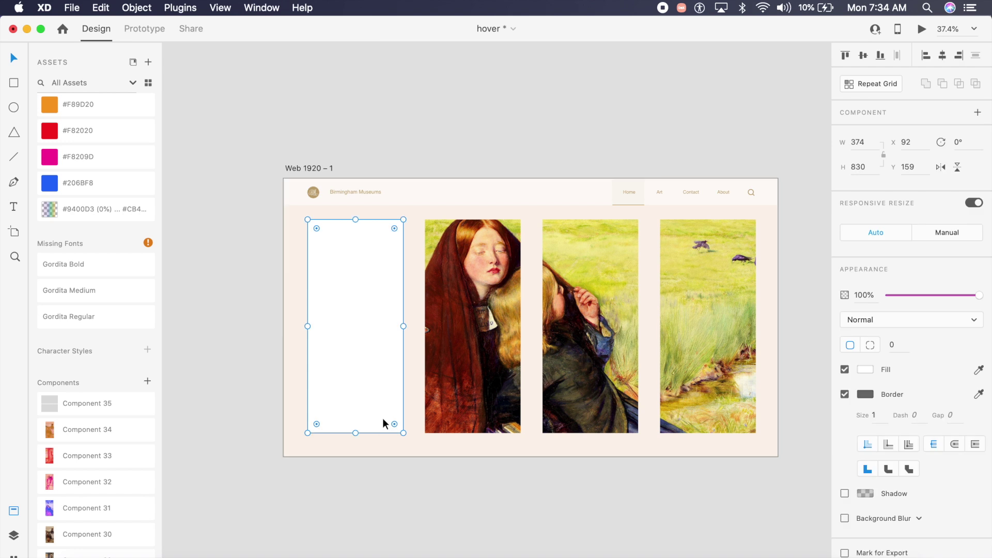
shift+click(496, 376)
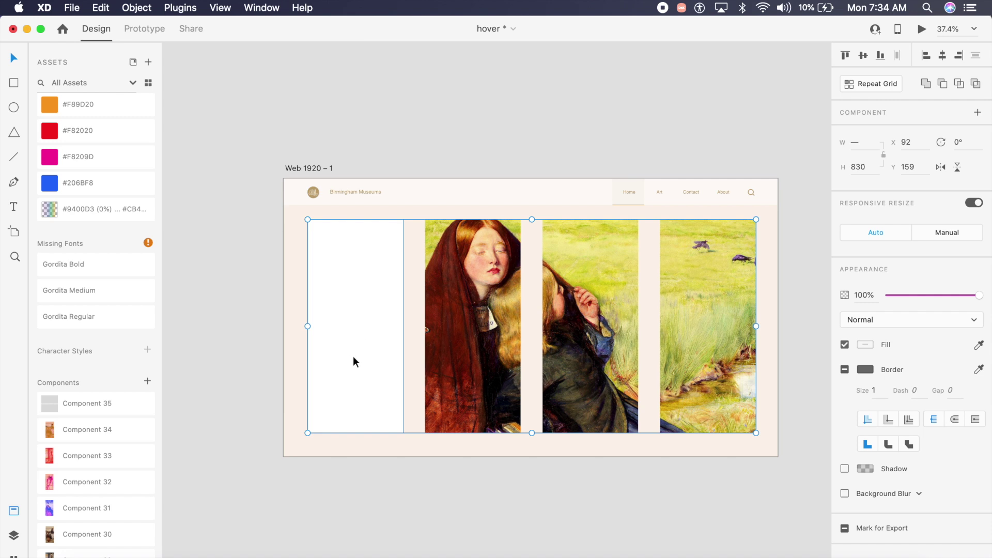
key(super+shift+m)
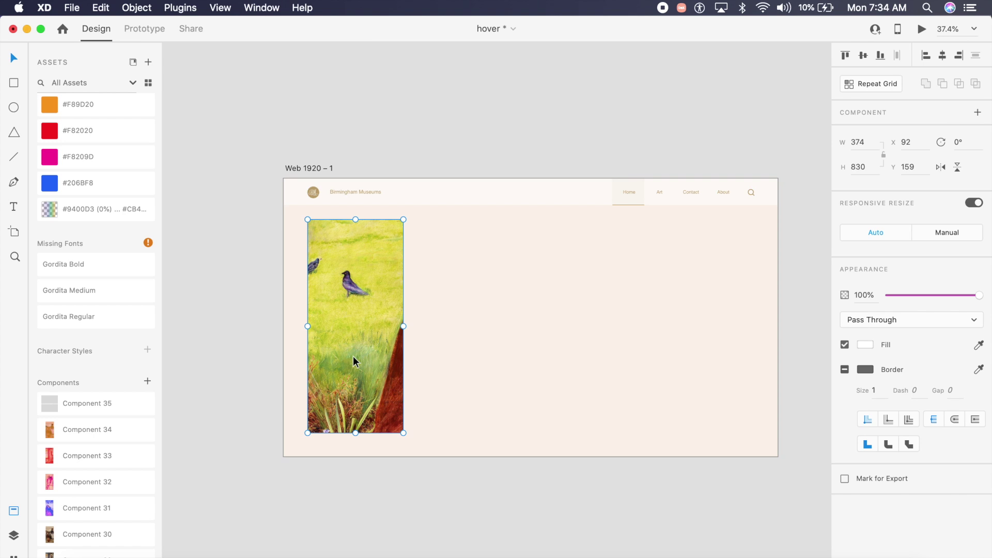
Scale down and reposition the painting inside the mask so both seated girls and the rainbow fit the first panel
double_click(358, 322)
click(350, 326)
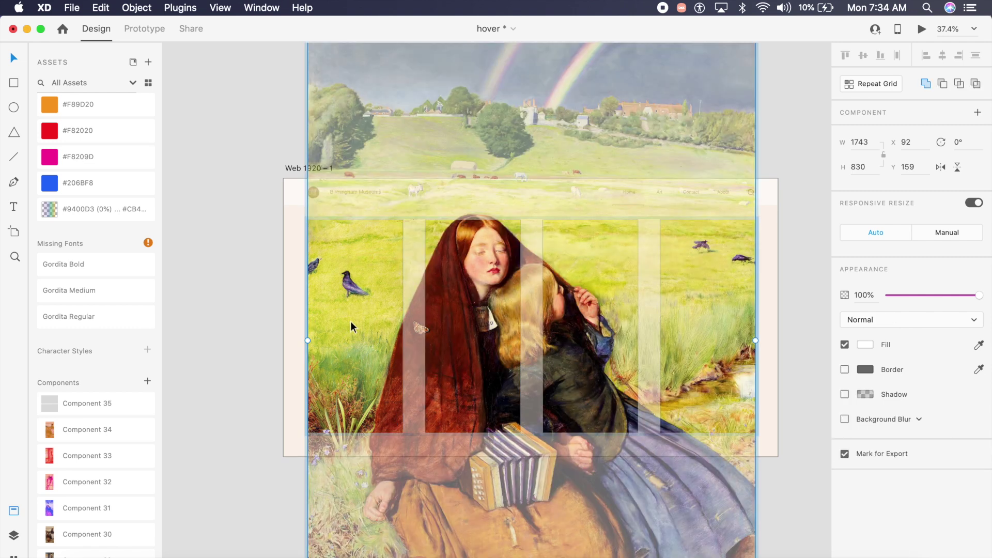
scroll(488, 327, down, 5)
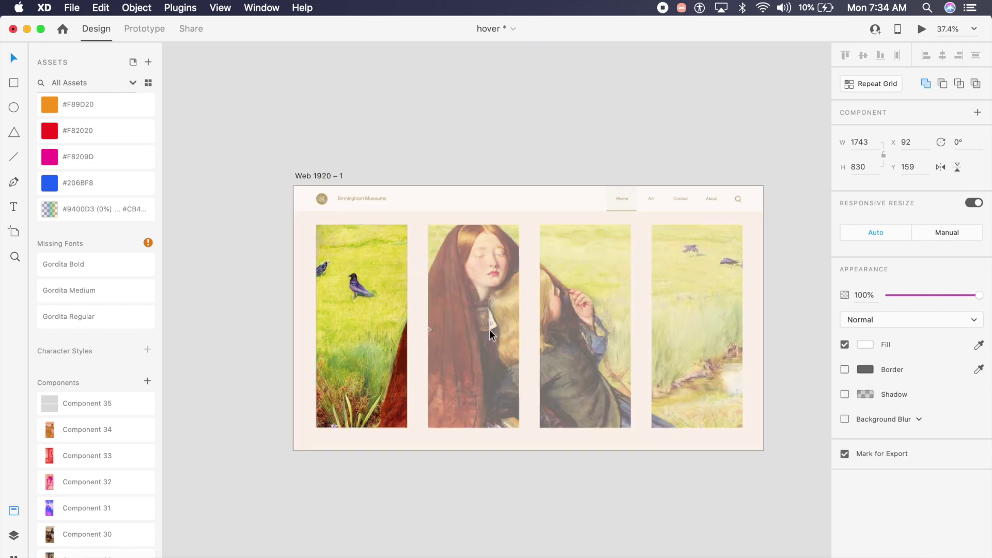
drag(612, 489, 479, 396)
drag(462, 291, 451, 341)
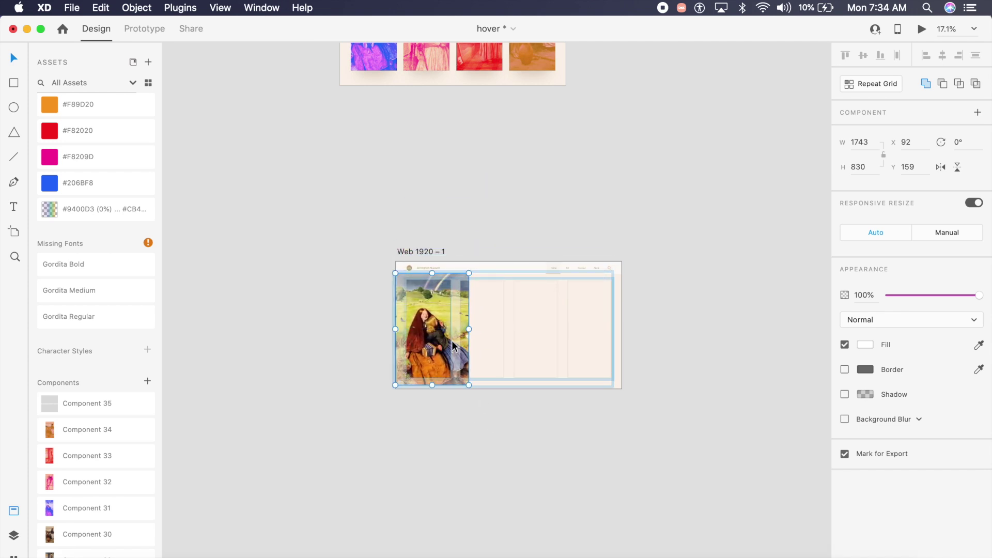
scroll(452, 340, up, 5)
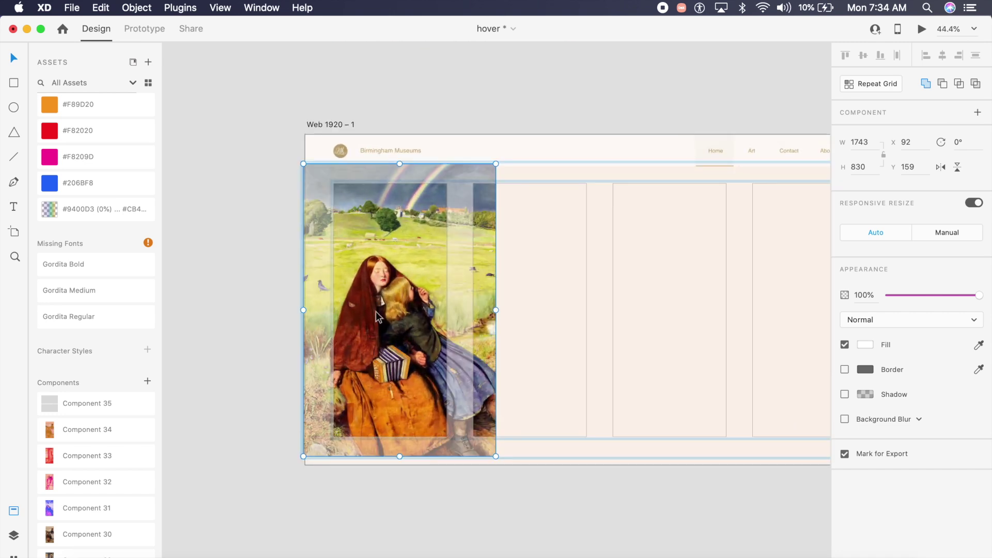
click(469, 474)
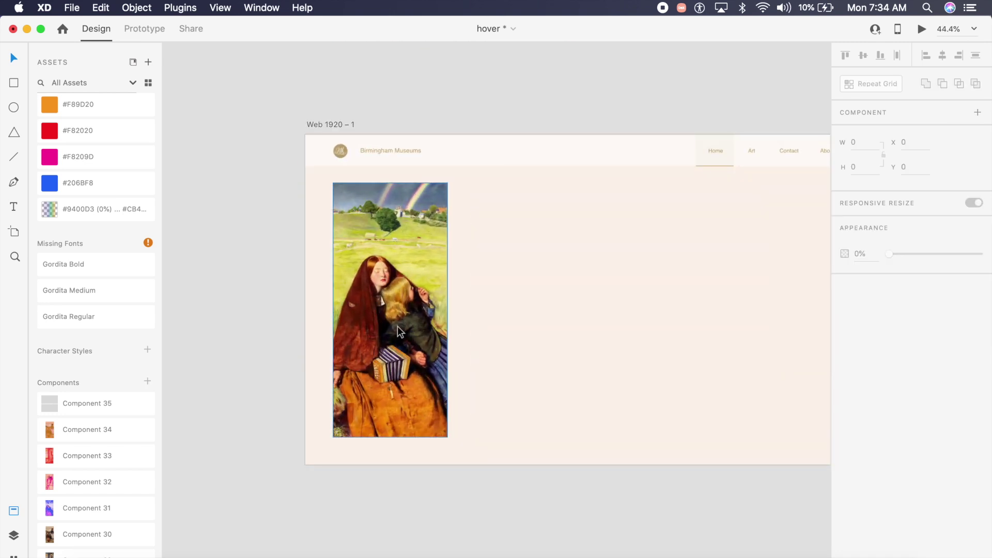
Duplicate the masked painting panel and place the copy beside the first at X 538
scroll(630, 288, right, 5)
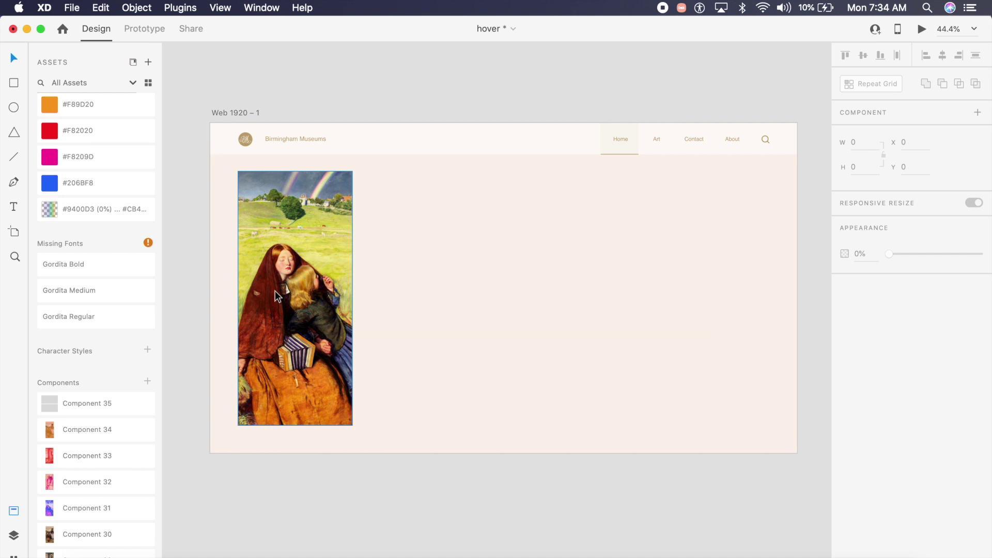
drag(274, 290, 412, 291)
key(Right)
key(Right)
key(super+r)
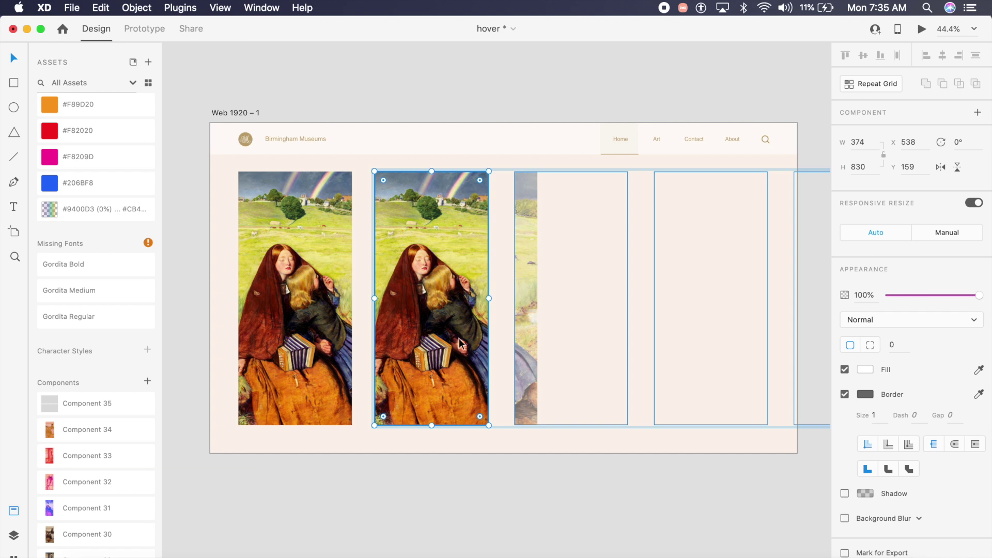
Shift the painting shape inside the second mask group left to X 83 and keep that shape selected
click(514, 338)
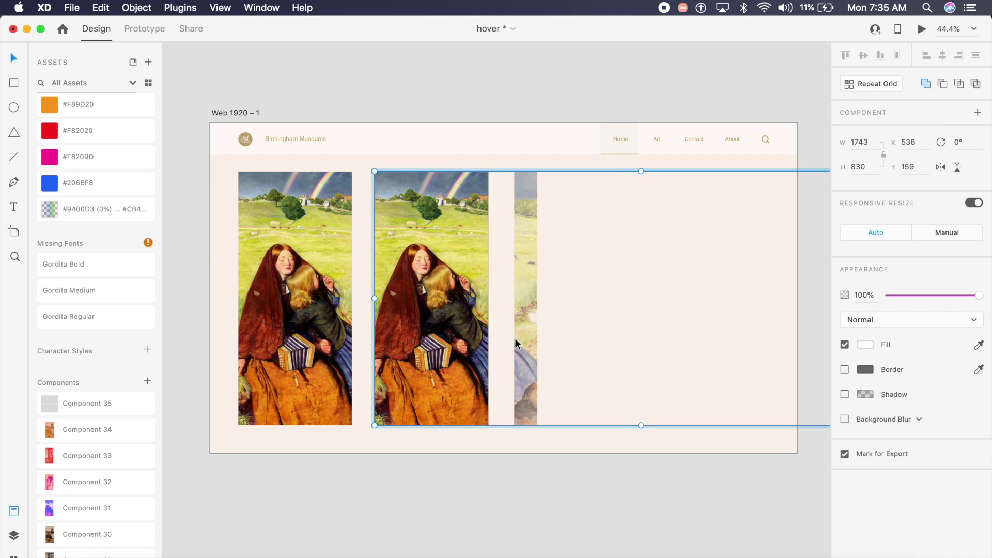
drag(516, 343, 377, 336)
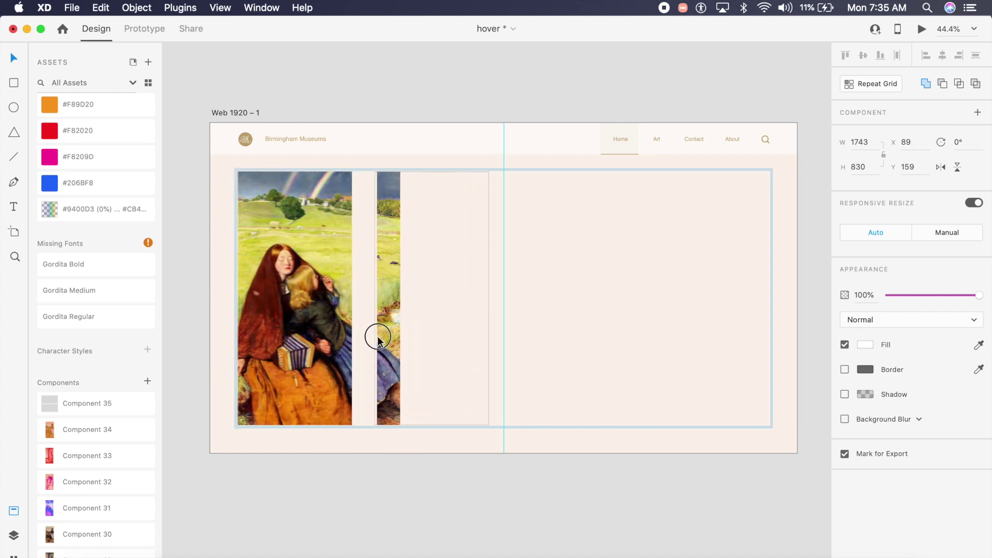
key(super+y)
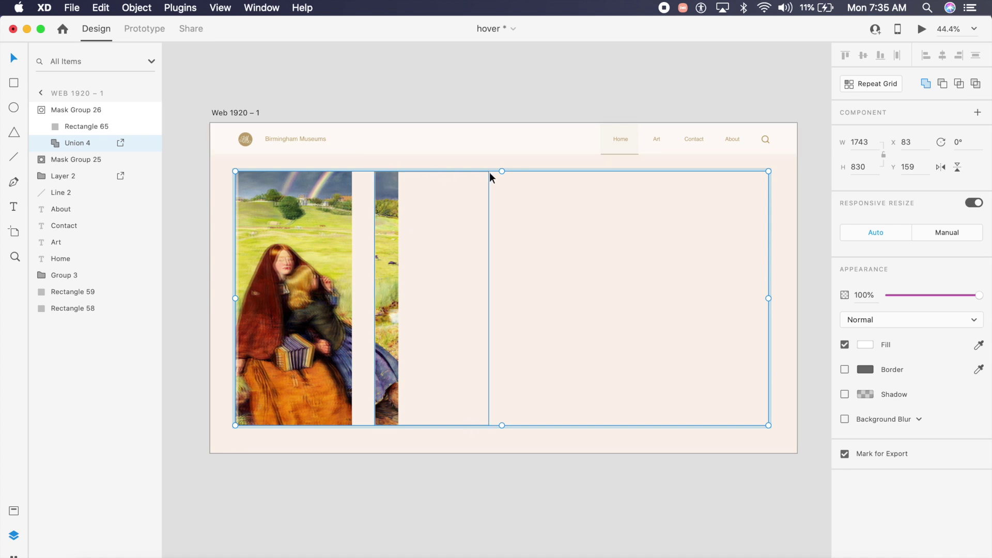
key(Escape)
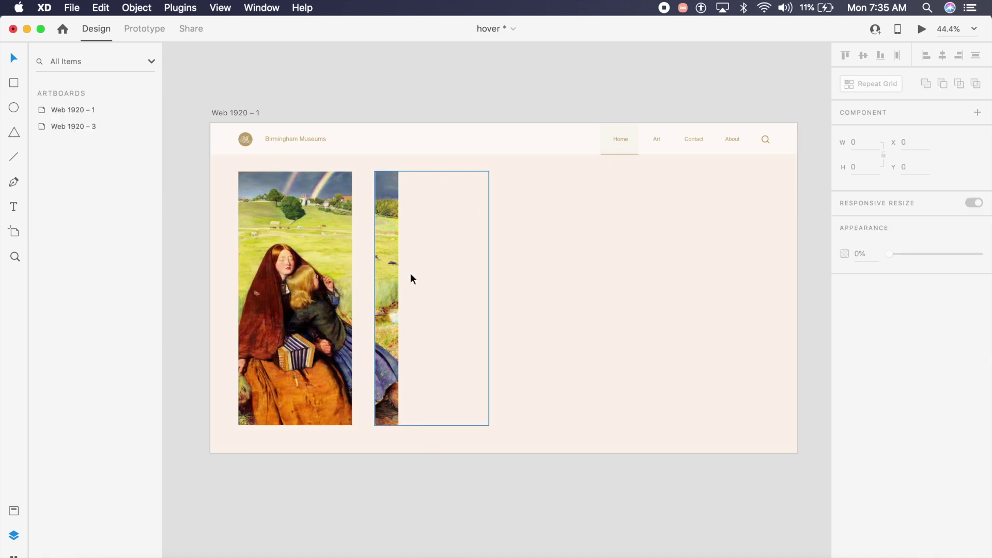
click(391, 293)
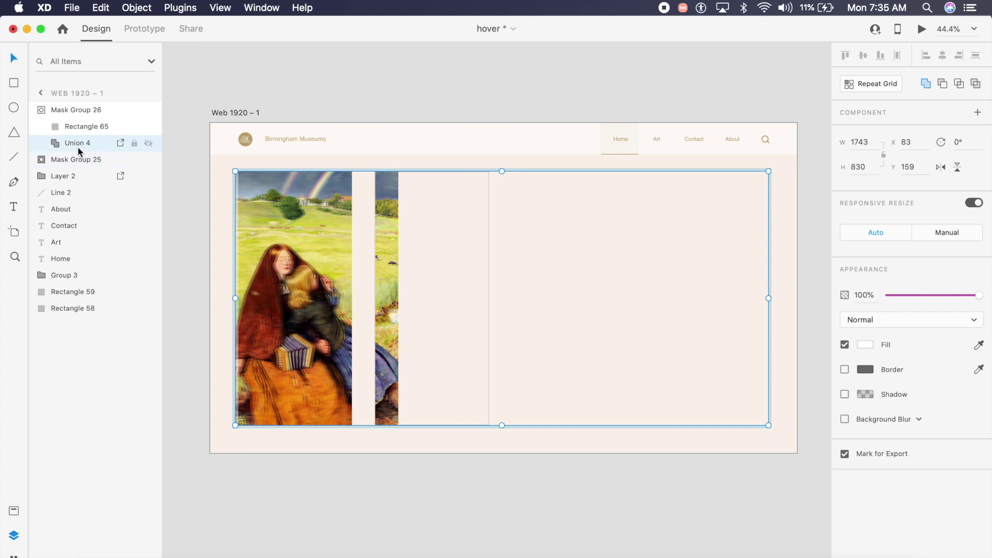
Replace the second panel's painting with the 2,779×4,000 Birmingham Museums image of two robed men from the Downloads folder
click(102, 548)
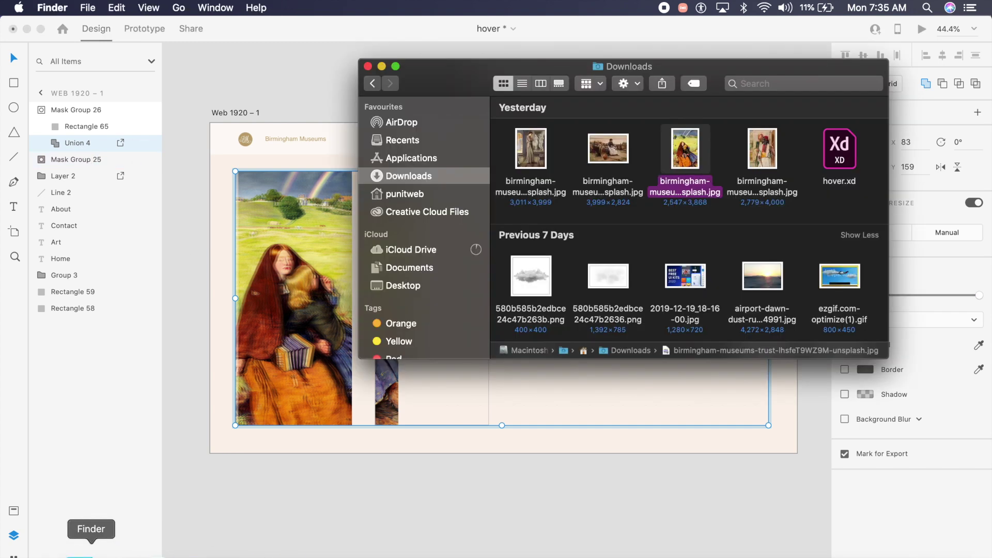
click(812, 199)
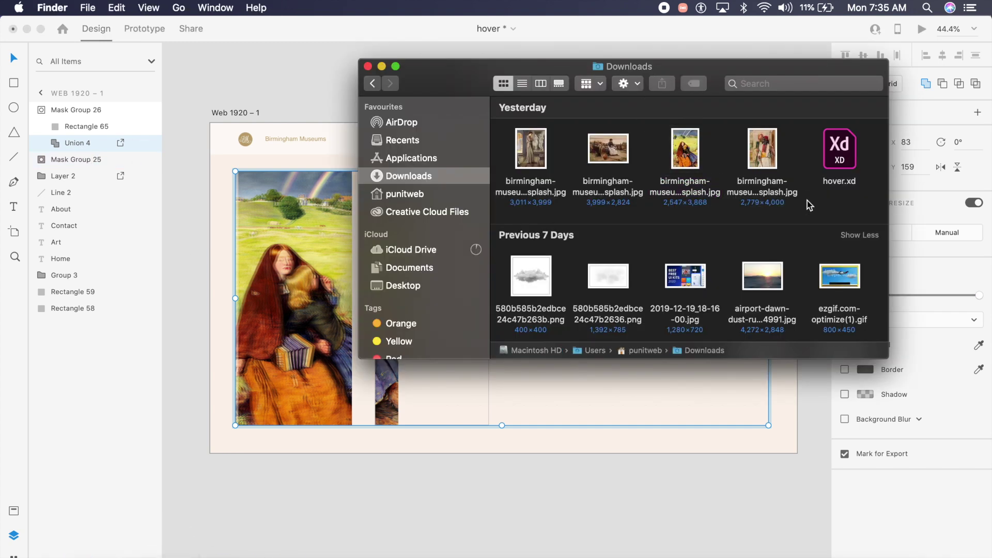
click(767, 163)
drag(767, 163, 395, 393)
click(396, 492)
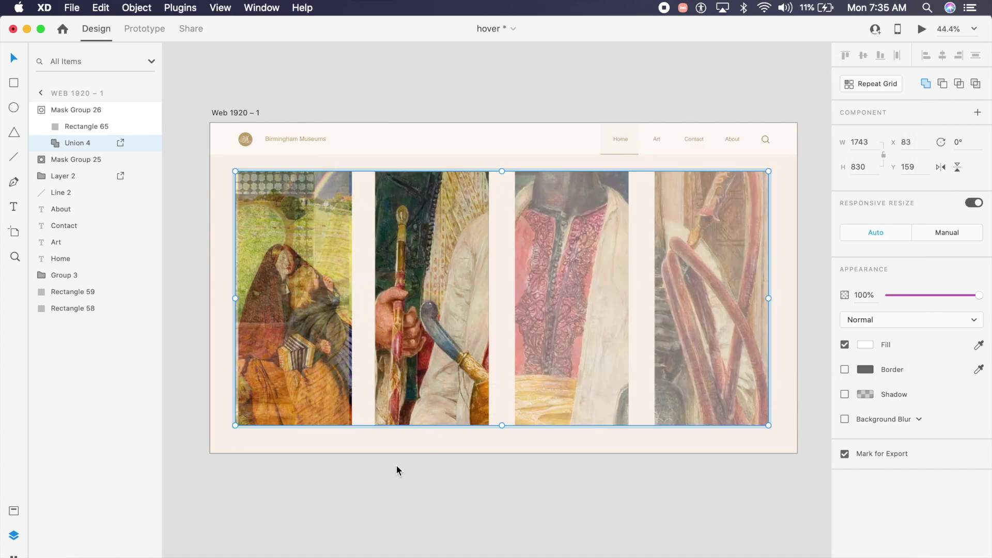
key(super+z)
key(super+shift+z)
Scale down and position the new image inside the second panel so both robed men fit the mask
double_click(433, 317)
scroll(505, 319, down, 5)
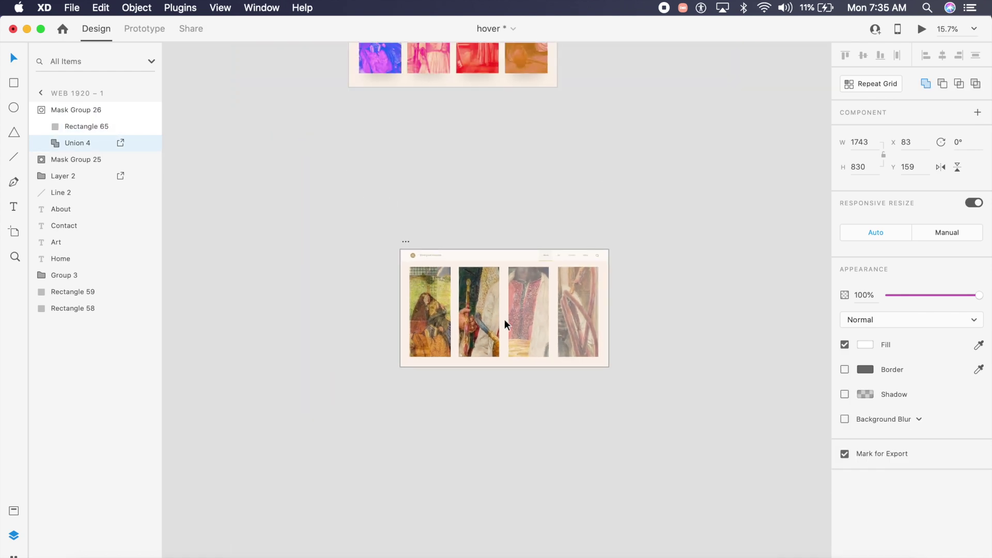
drag(594, 173, 458, 326)
drag(438, 385, 481, 277)
drag(499, 333, 517, 355)
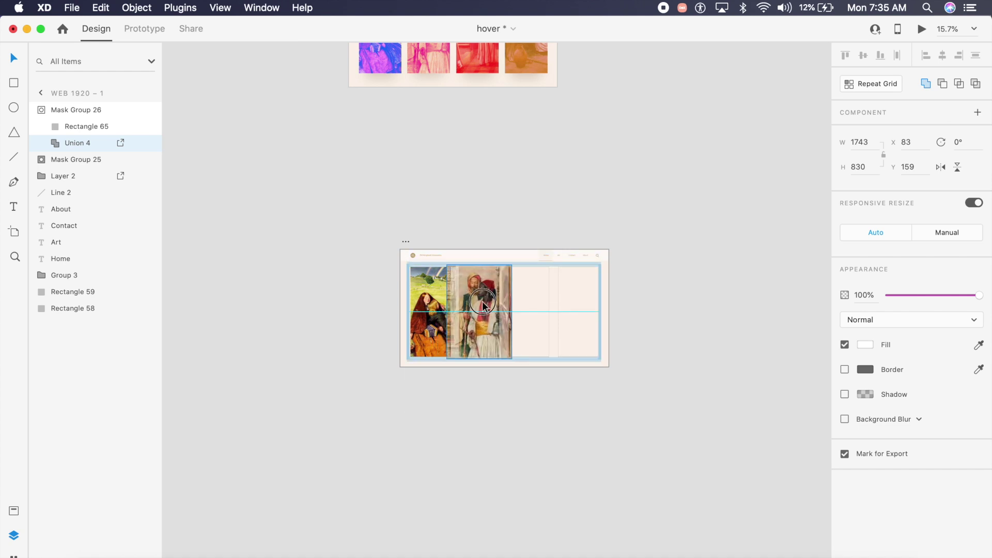
drag(488, 310, 480, 301)
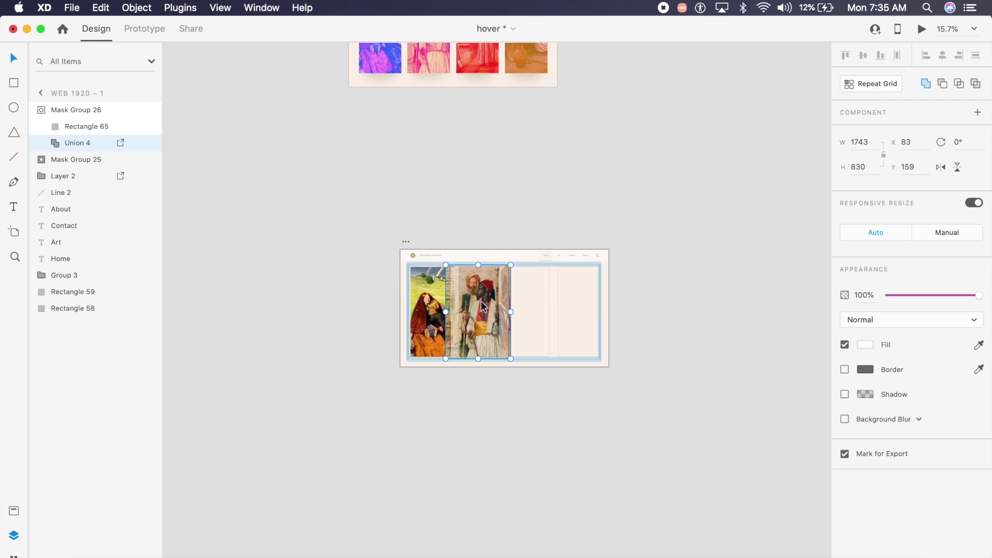
scroll(483, 295, up, 5)
click(523, 443)
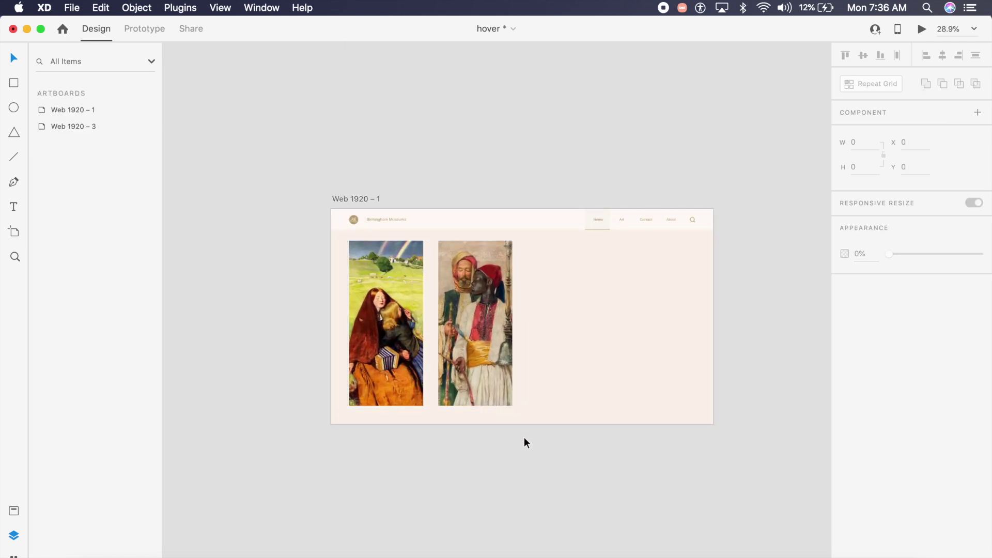
Examine how the painting sits inside the fourth panel's mask group
scroll(524, 439, up, 4)
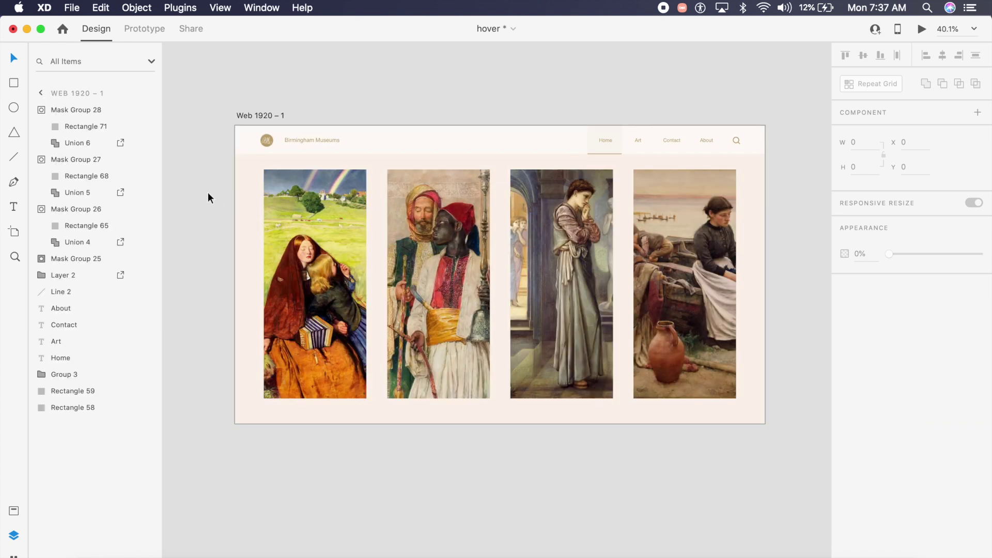
double_click(685, 256)
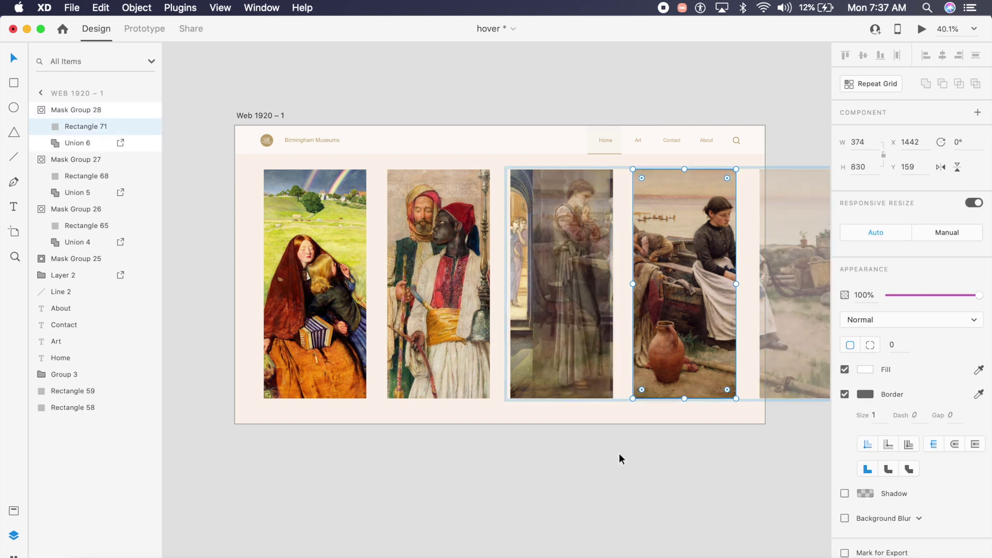
click(607, 473)
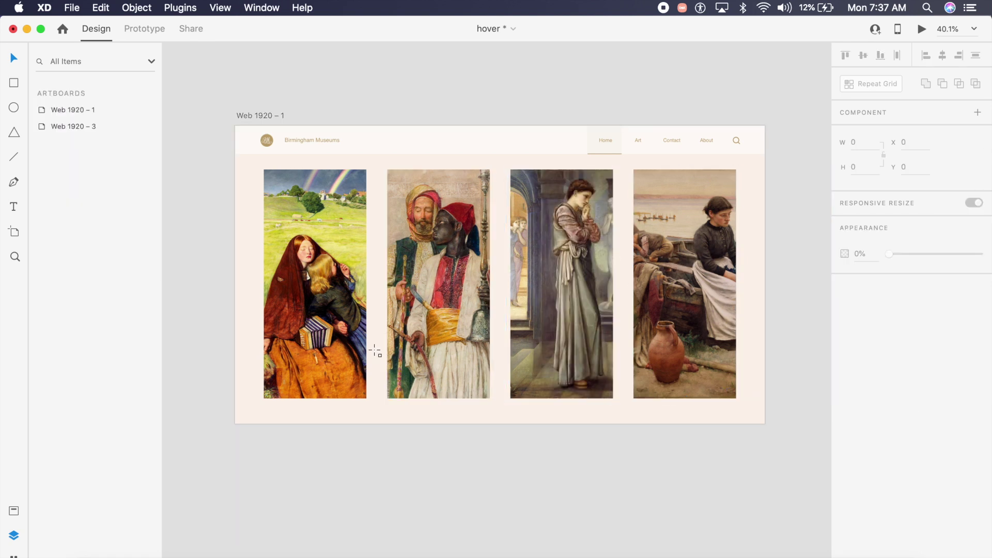
Draw a 374 × 830 rectangle covering the first painting panel and remove its border
key(r)
drag(263, 170, 366, 398)
key(Escape)
key(v)
click(336, 373)
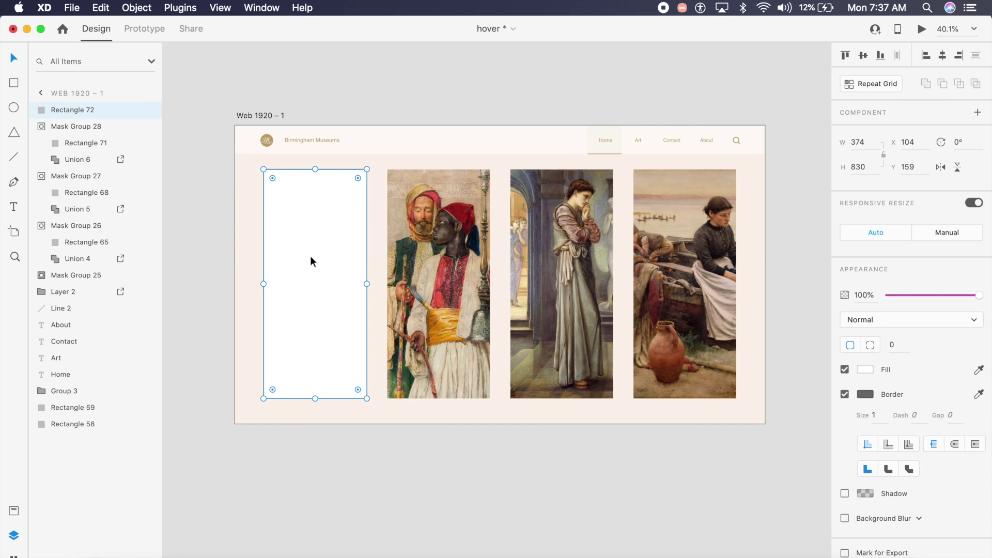
click(844, 394)
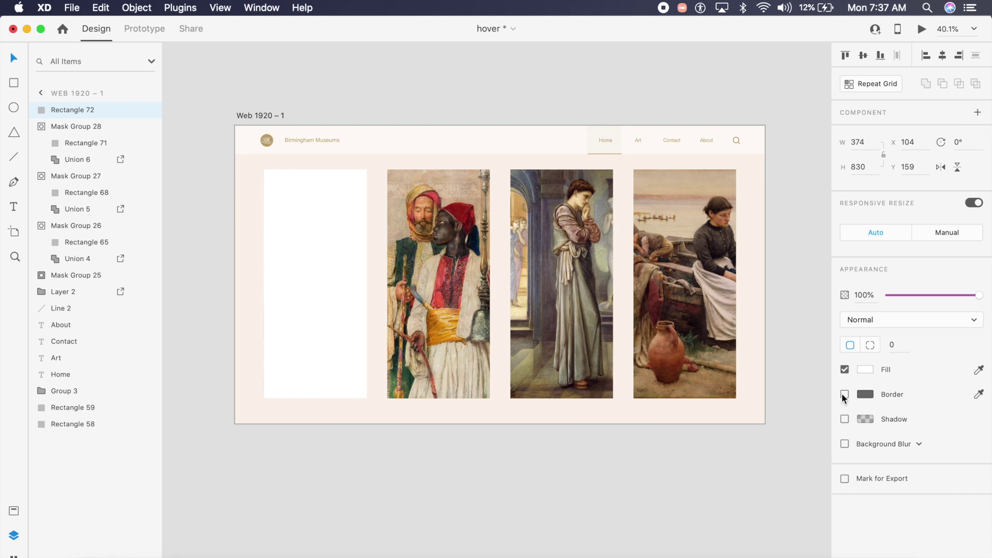
Fill the new rectangle over the first panel with the saved blue asset color #206BF8
click(14, 510)
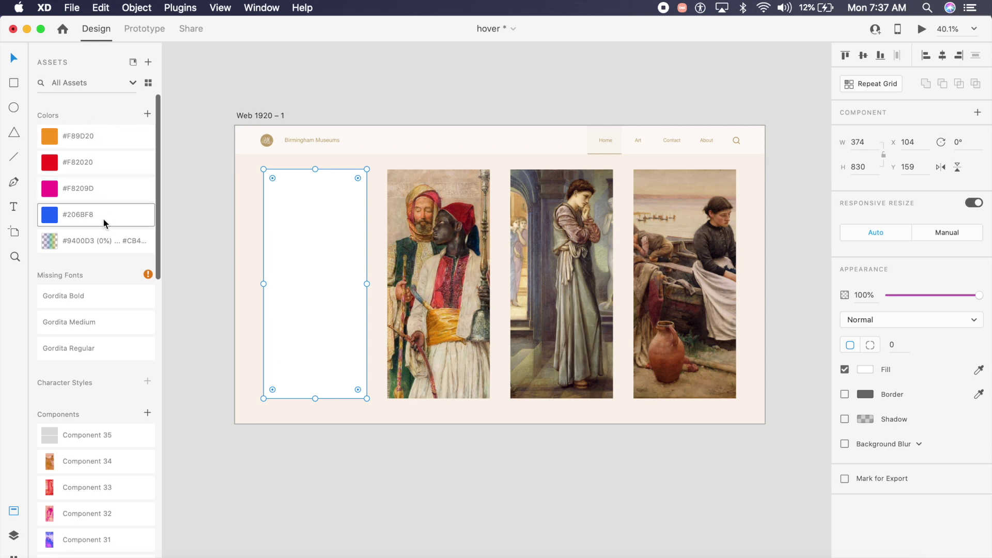
click(124, 207)
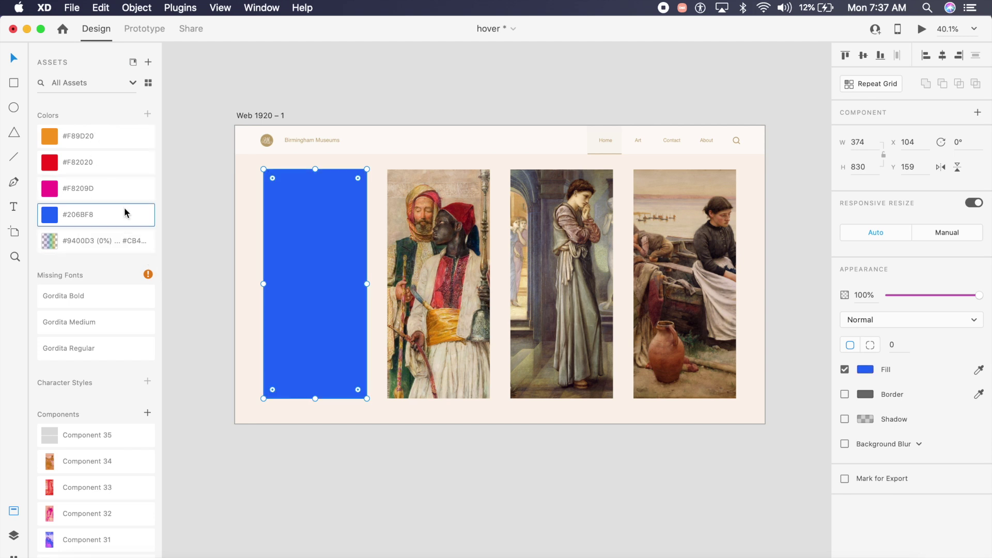
key(0)
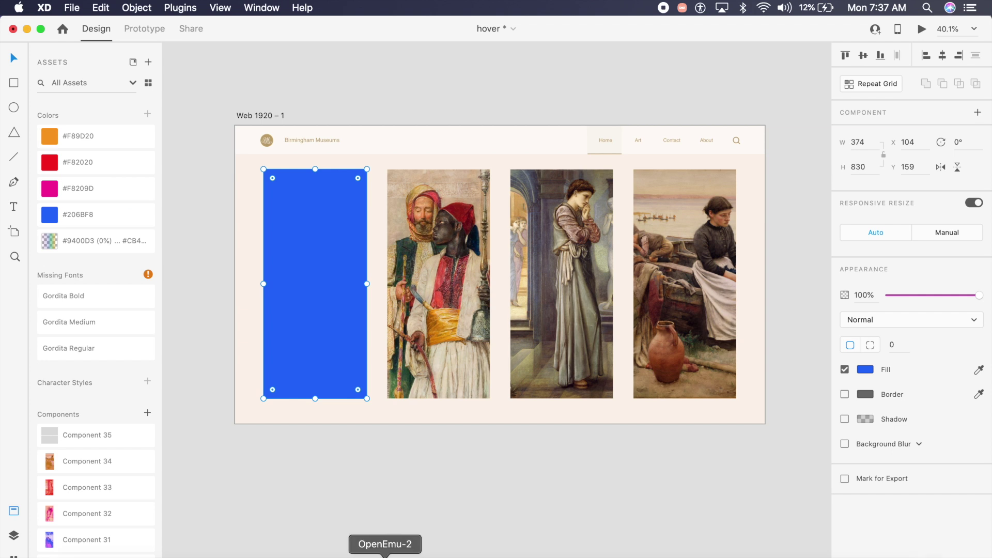
click(339, 401)
click(315, 343)
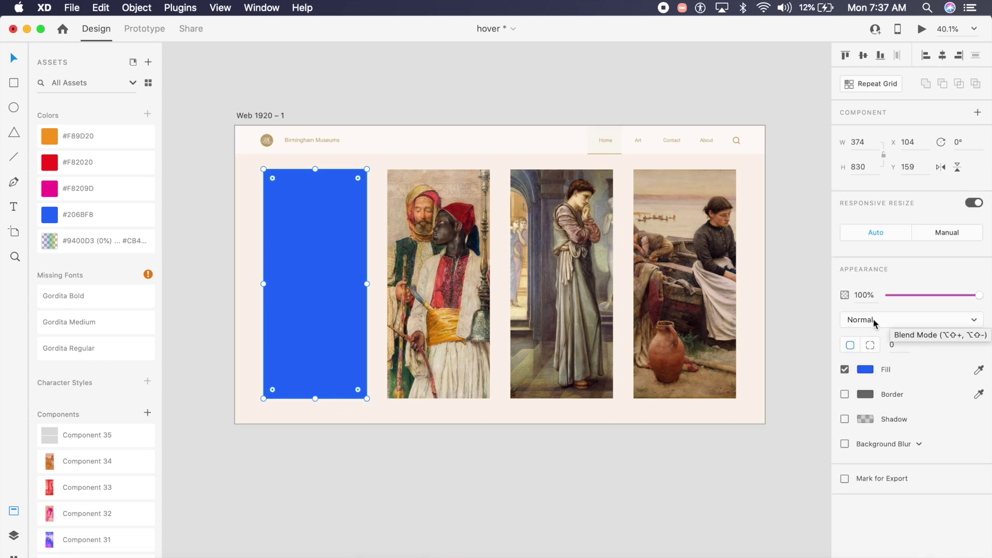
Set the blend mode of the blue rectangle over the first panel to Lighten
click(880, 325)
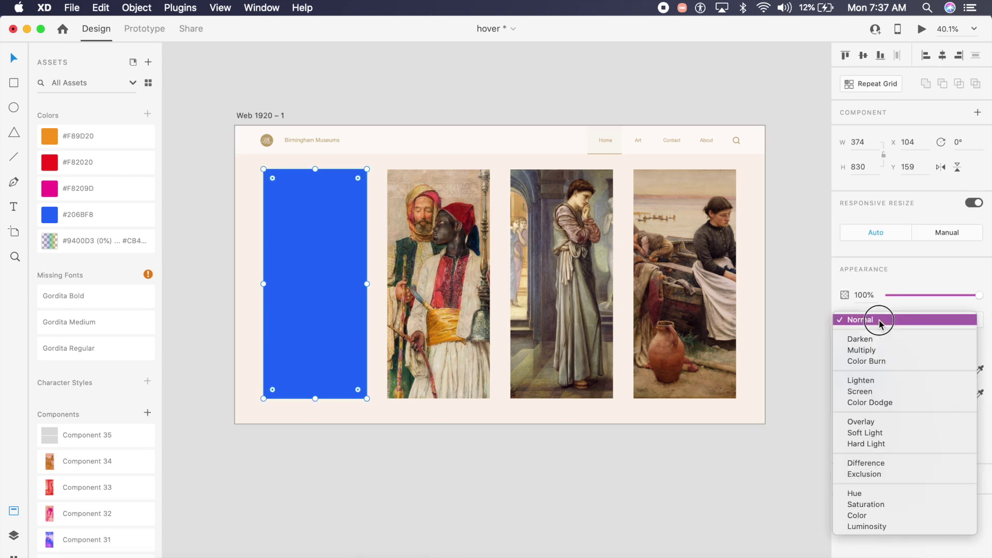
click(880, 324)
scroll(441, 268, up, 3)
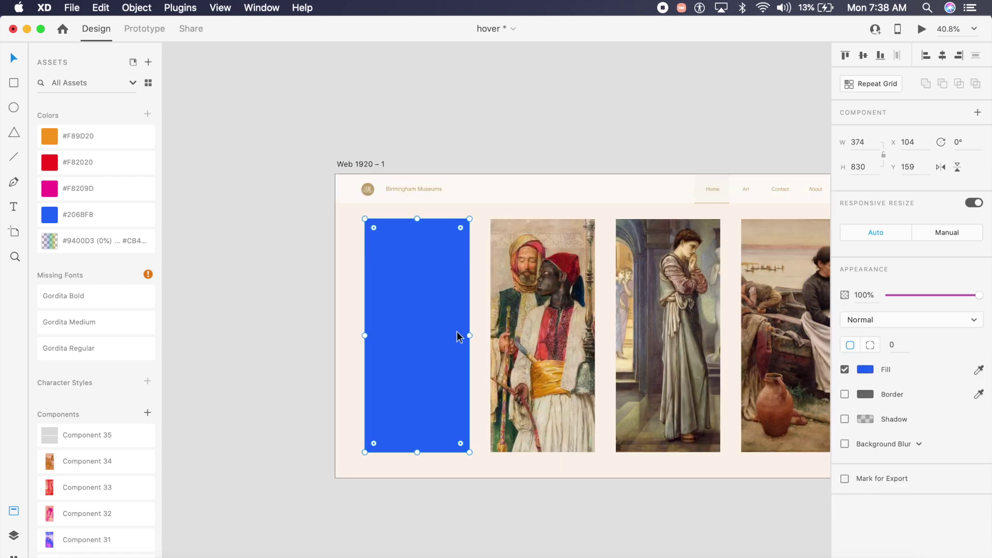
click(882, 321)
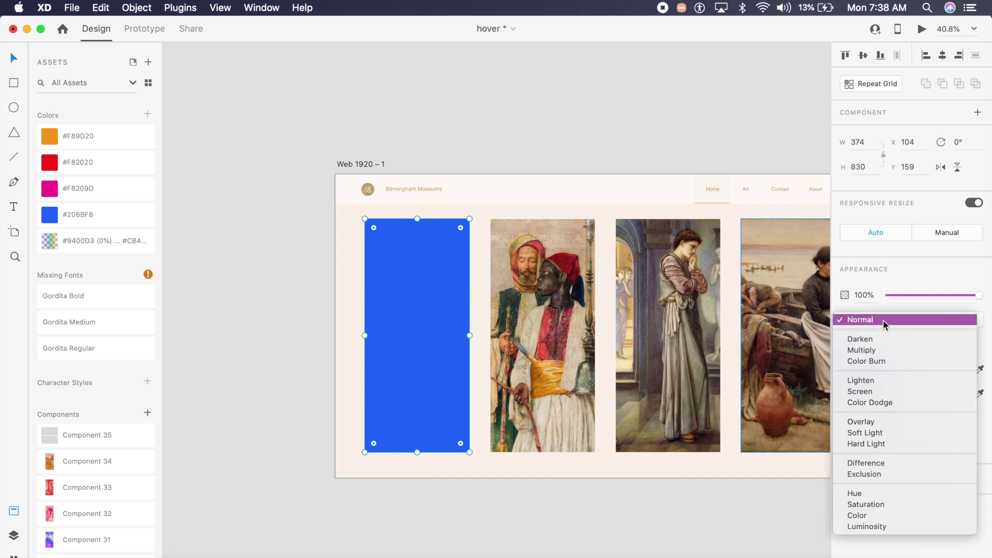
click(878, 382)
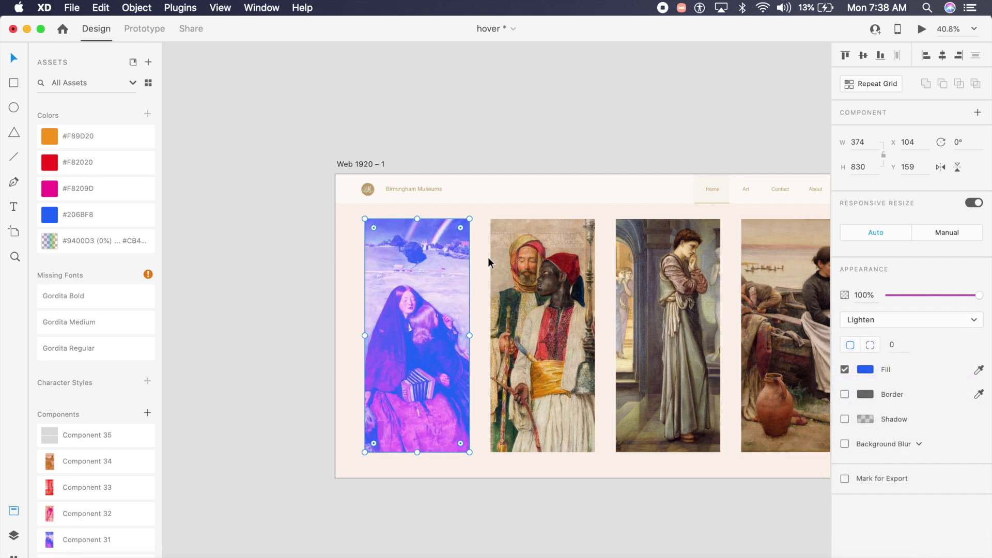
Duplicate the overlay onto the second and third panels, filling them with the saved pink #F8209D and red #F82020
mouse_move(388, 247)
mouse_down()
mouse_move(380, 257)
mouse_move(518, 268)
mouse_up()
click(83, 202)
scroll(332, 401, right, 5)
click(381, 383)
mouse_move(381, 383)
mouse_down()
mouse_move(479, 383)
mouse_move(472, 374)
mouse_up()
click(88, 163)
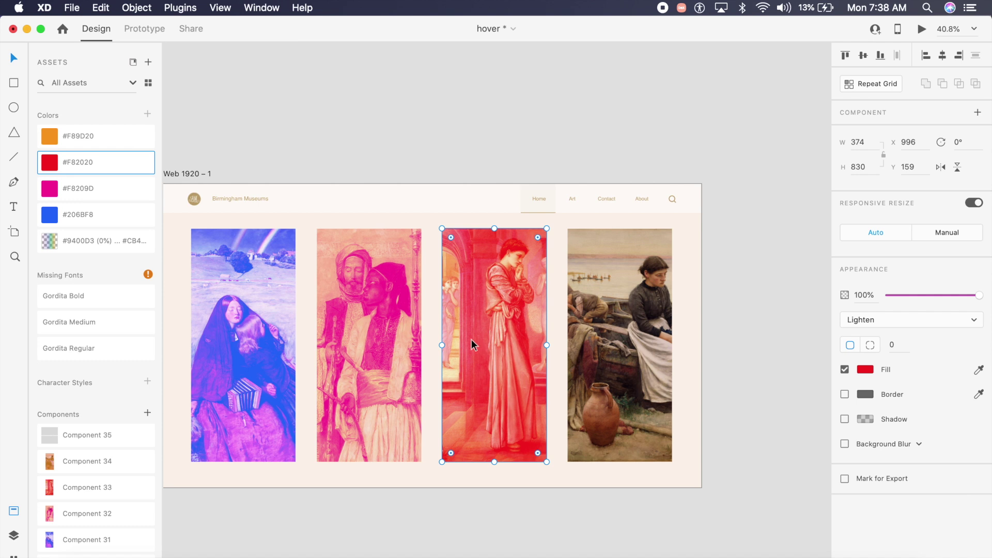
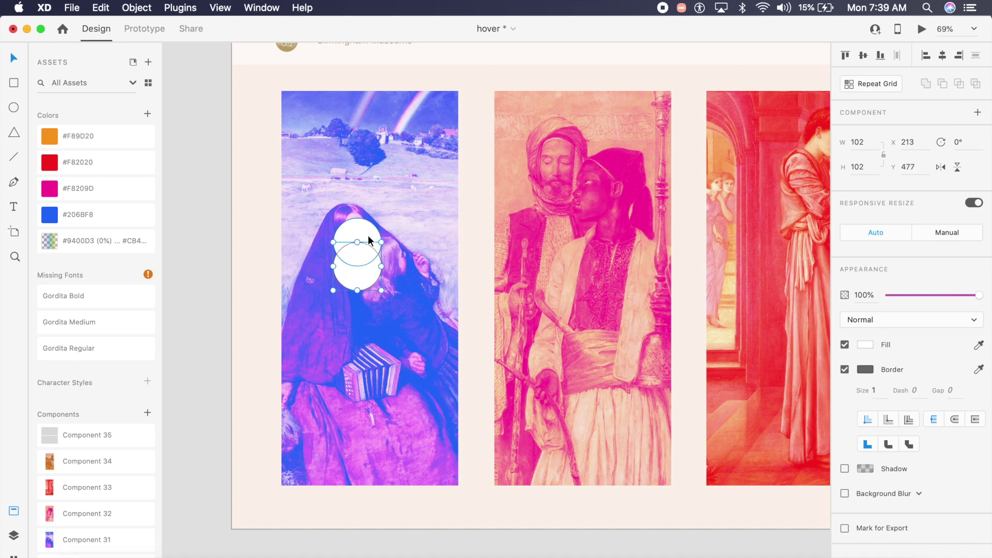
Subtract the lower overlapping white circle from the upper one on the first panel to form a crescent
drag(360, 287, 360, 287)
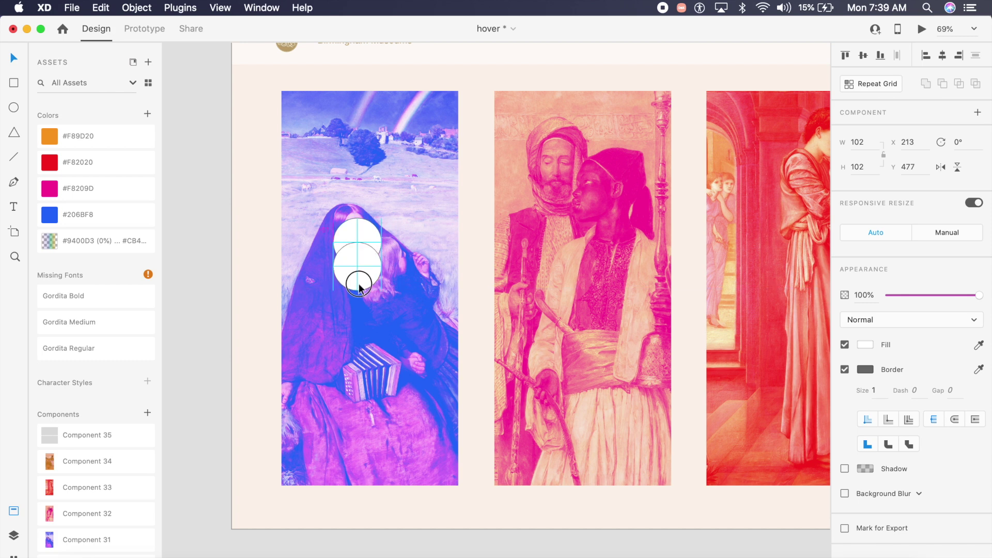
drag(359, 287, 360, 287)
shift+click(371, 234)
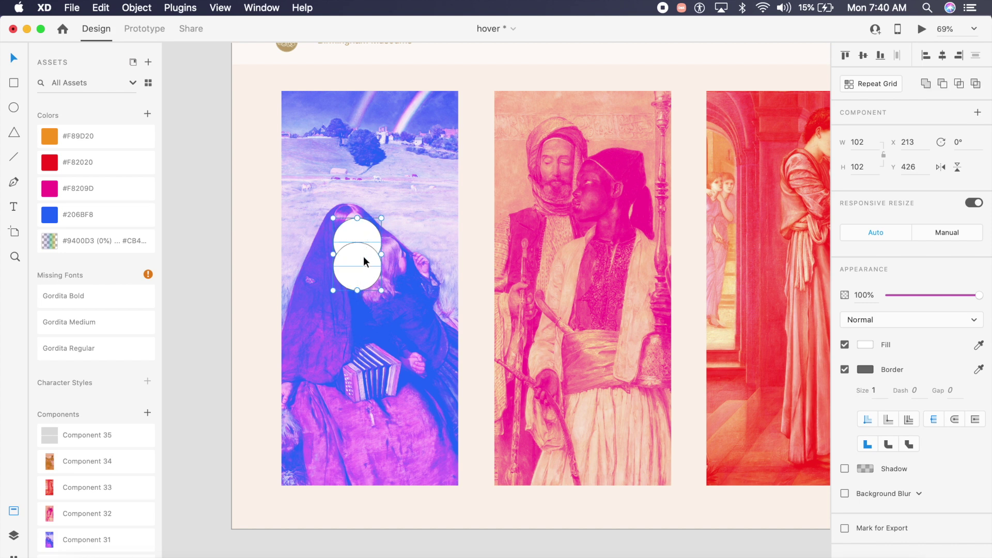
click(942, 82)
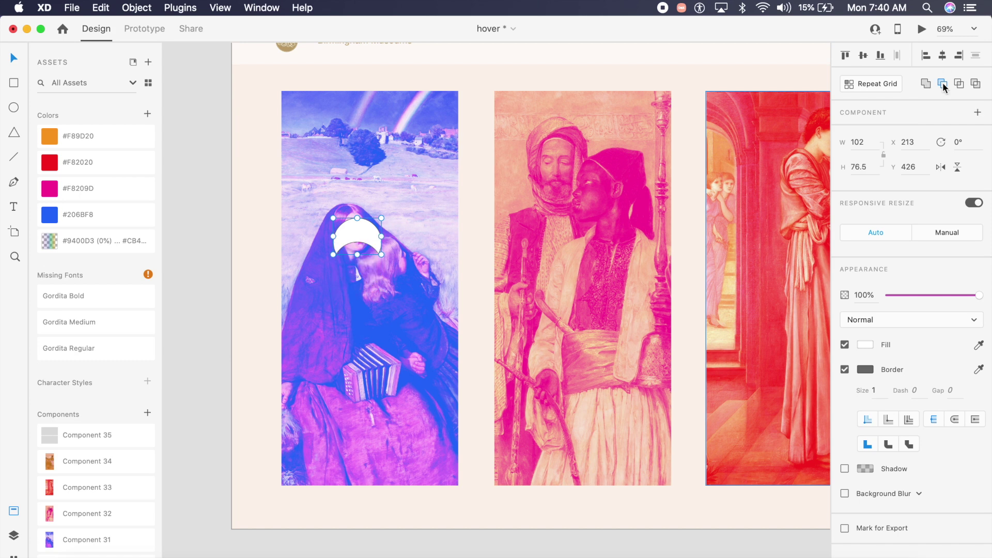
Move the crescent over the woman's forehead in the first panel and place a copy over the girl's head
click(256, 258)
click(360, 244)
scroll(360, 245, up, 5)
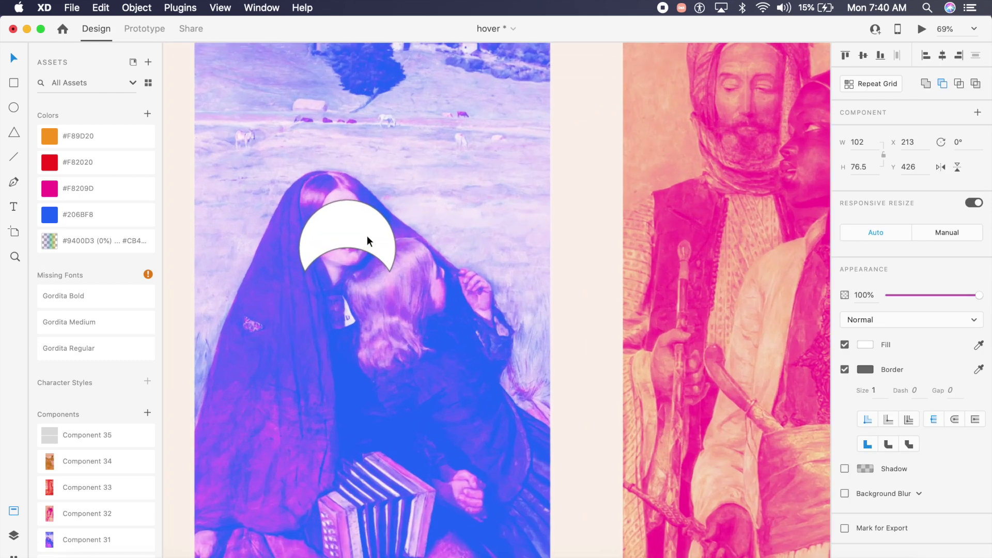
drag(381, 238, 374, 223)
scroll(373, 221, down, 3)
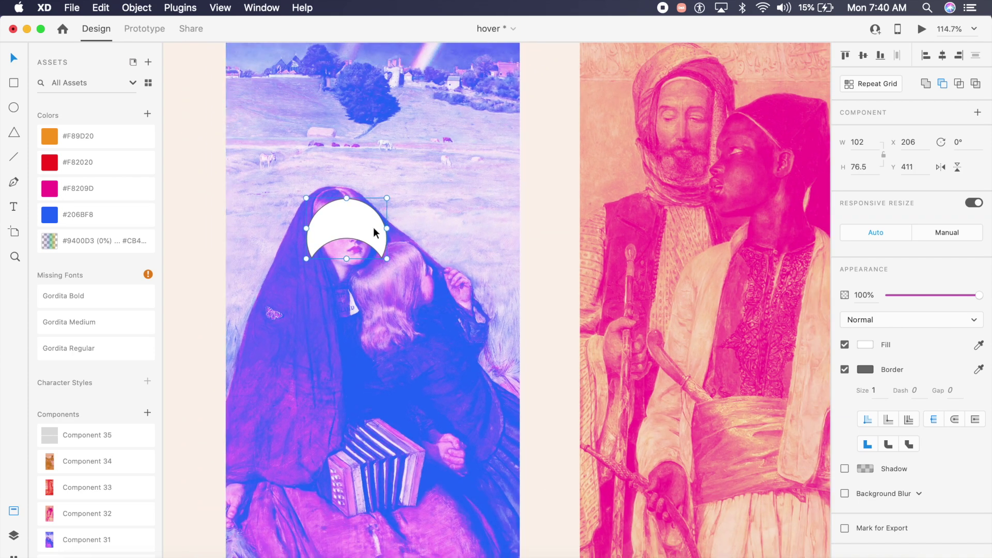
drag(373, 228, 436, 269)
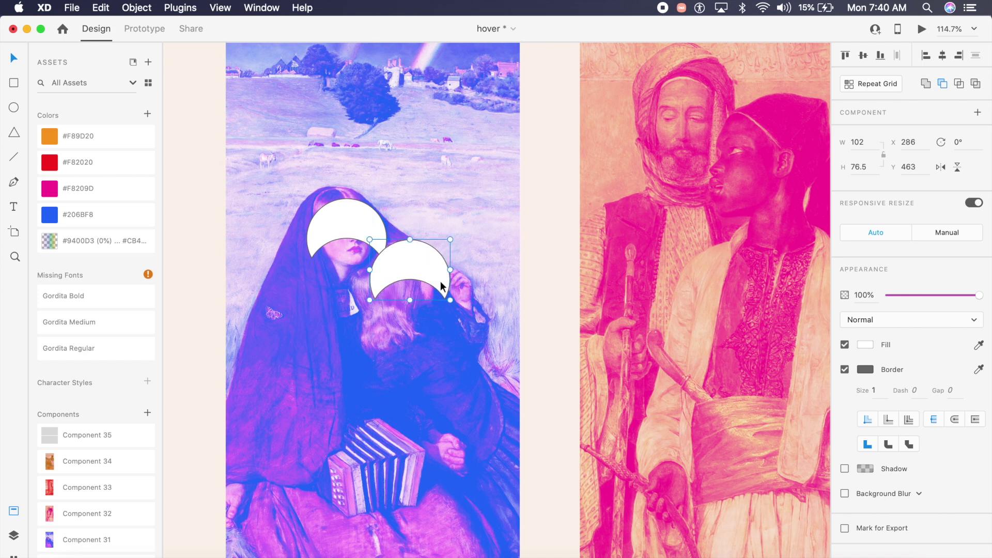
Subtract both crescents from the blue overlay of the first panel
shift+click(342, 223)
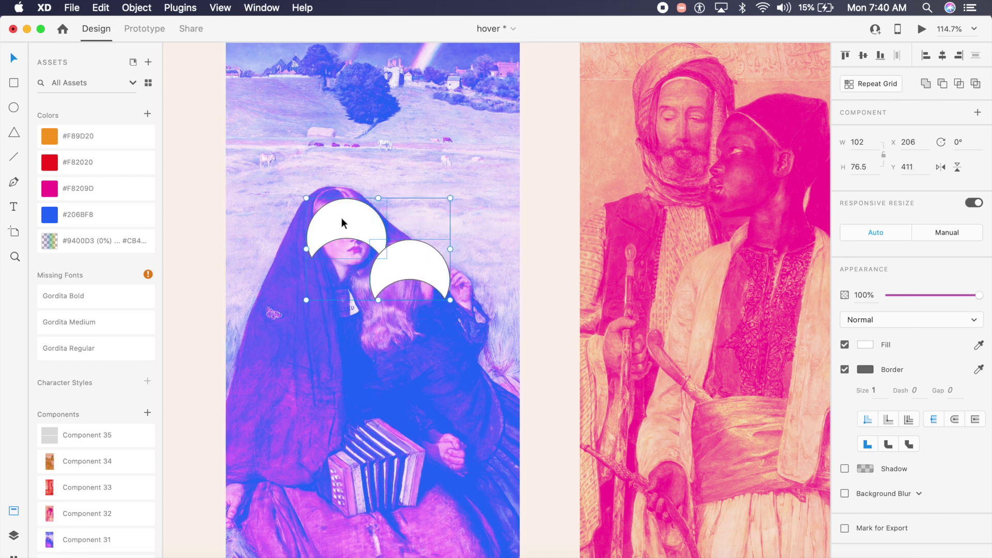
scroll(342, 223, down, 5)
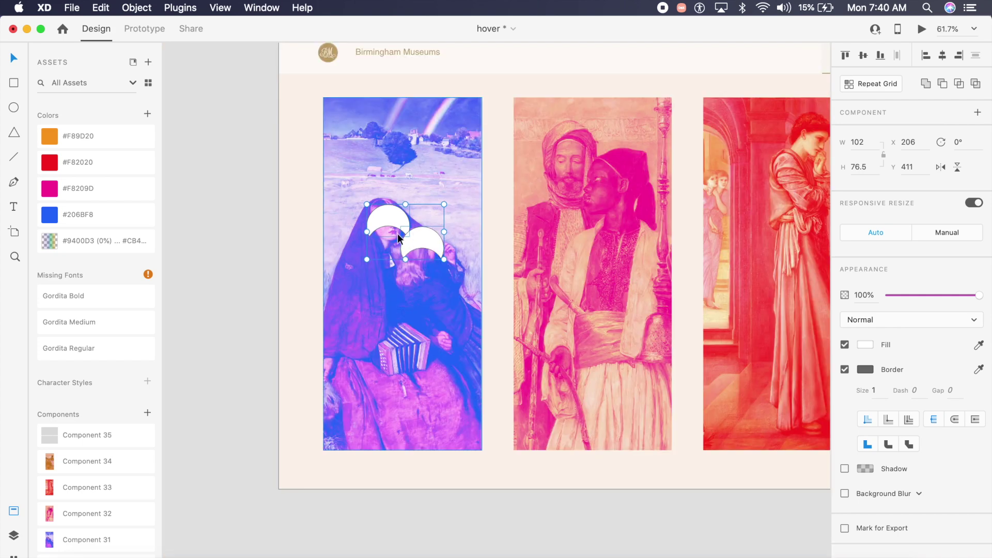
shift+click(445, 174)
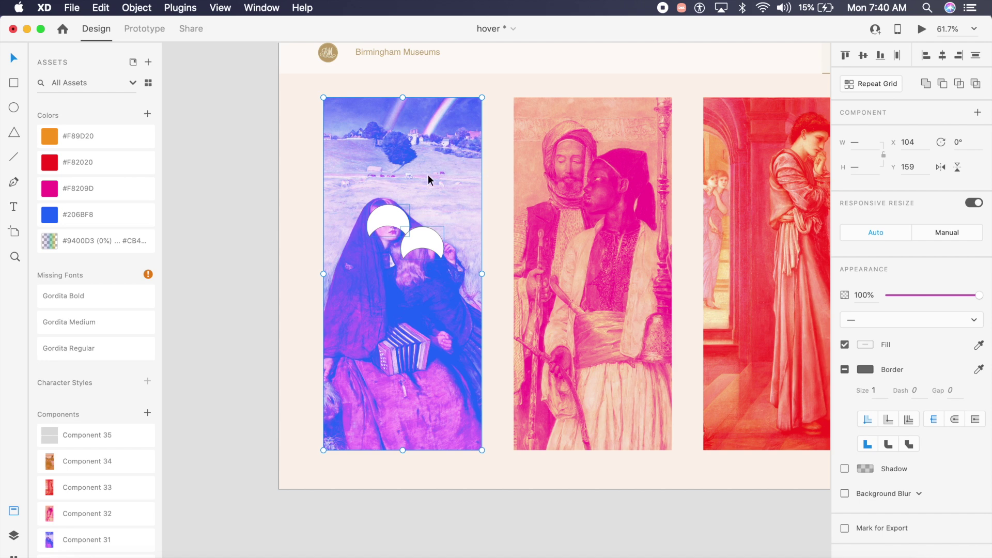
click(942, 84)
click(280, 229)
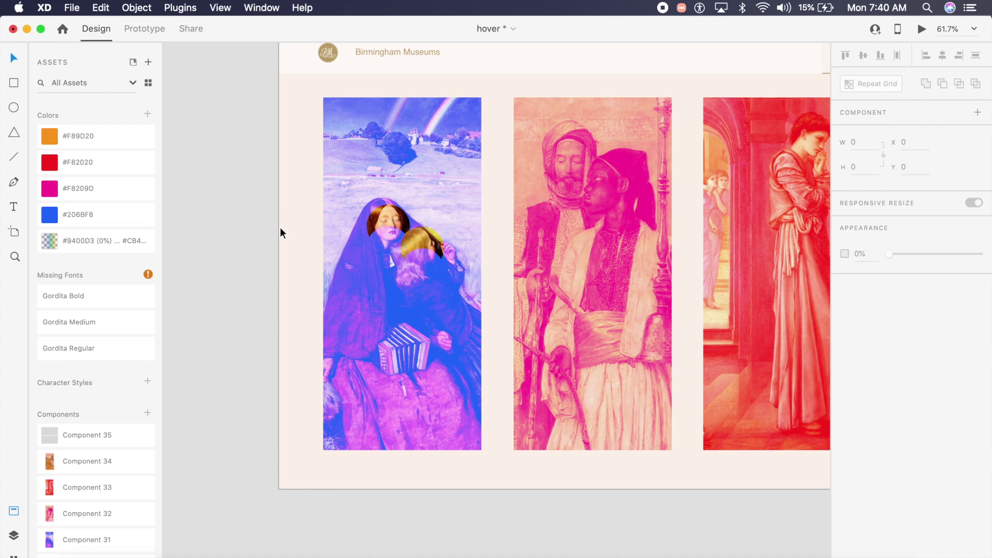
Copy a crescent from the first panel's overlay onto the second panel and fill it with white #FFFFFF
scroll(280, 228, right, 3)
scroll(280, 228, up, 2)
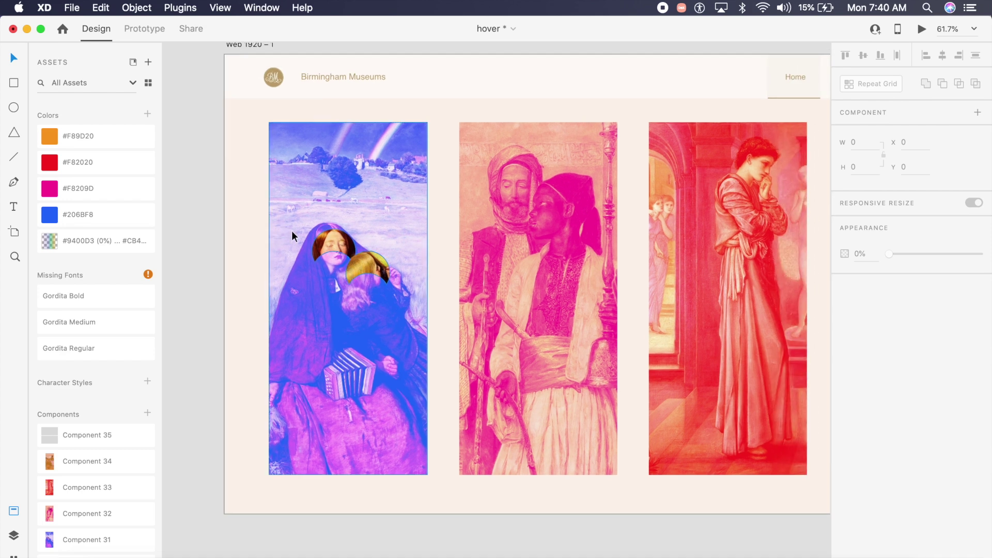
click(373, 279)
double_click(374, 276)
mouse_move(382, 269)
mouse_down()
mouse_move(454, 257)
mouse_move(537, 201)
mouse_move(558, 205)
mouse_up()
click(864, 344)
drag(753, 302, 643, 239)
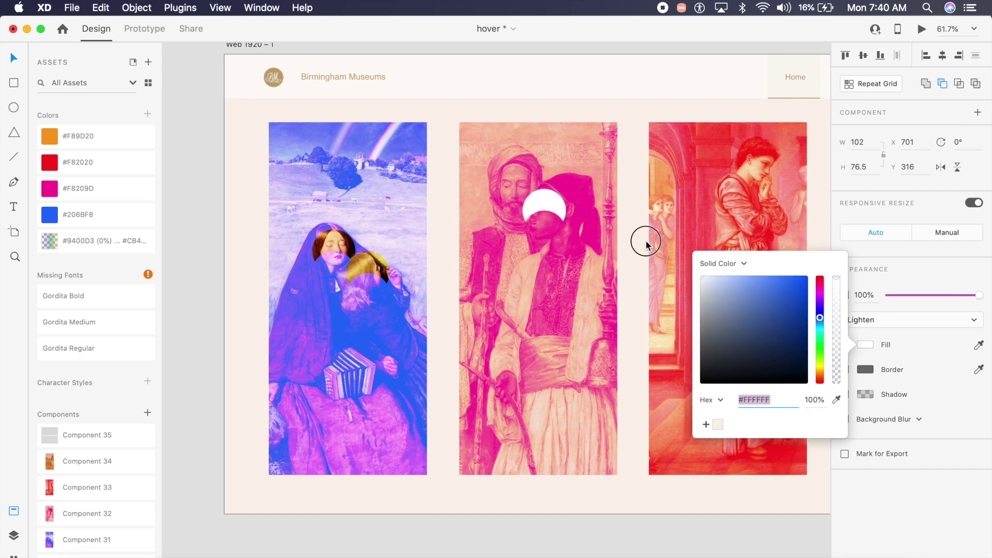
Position the white crescent over the right man's face and place a copy over the bearded man's face
click(567, 152)
scroll(567, 153, up, 5)
click(532, 227)
drag(532, 228, 479, 191)
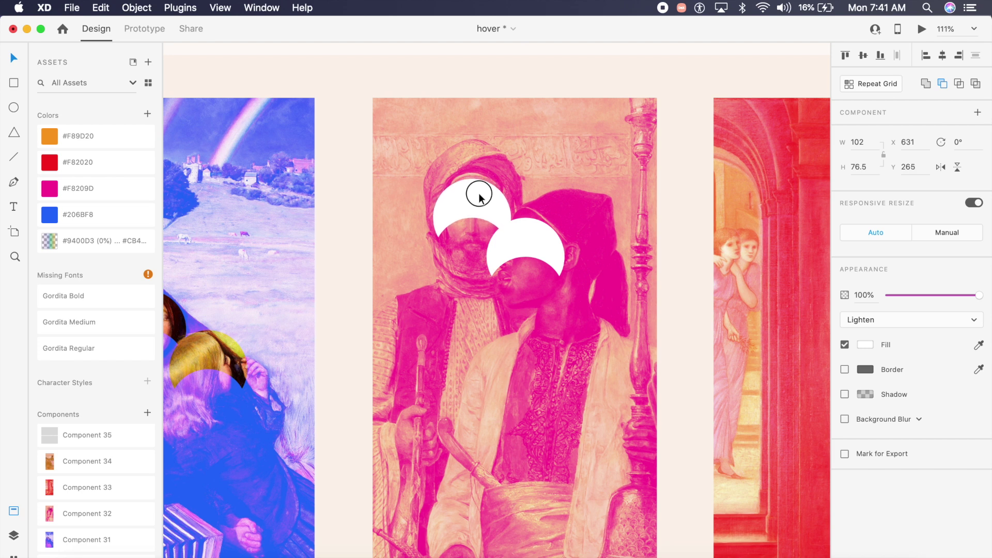
Subtract both white crescents from the pink overlay of the second panel
key(cmd+0)
shift+click(512, 239)
shift+click(541, 309)
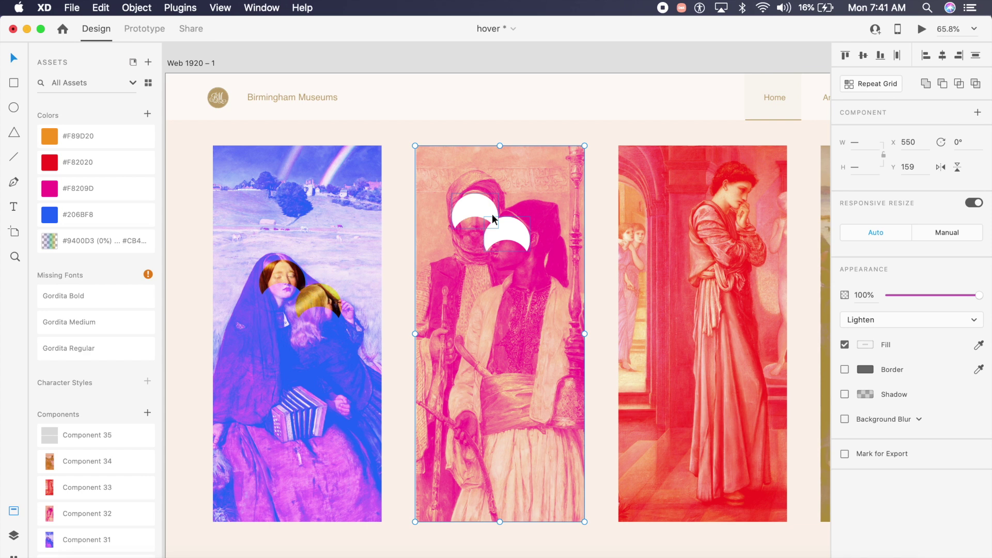
click(943, 84)
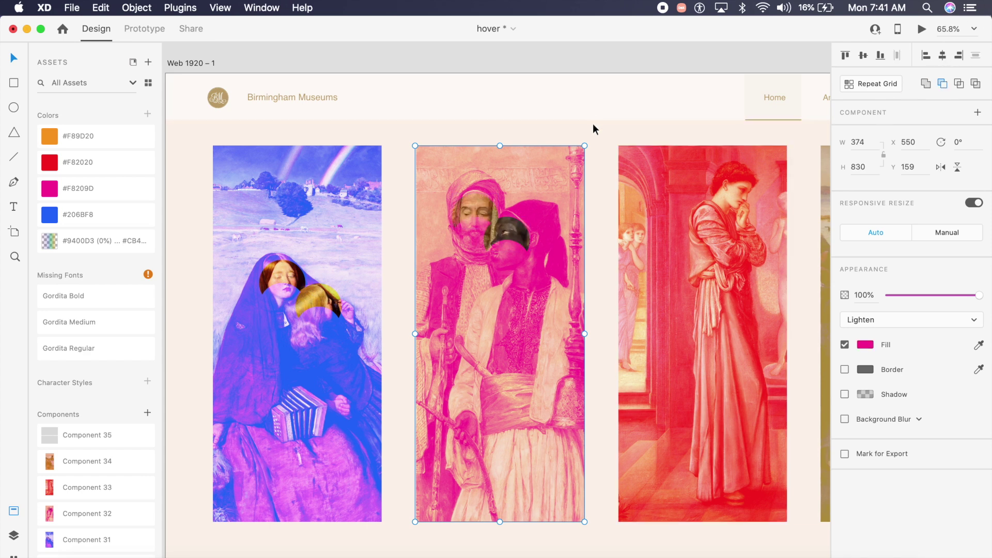
Place a copy of a crescent from the first panel's overlay over the woman's face in the third panel
scroll(593, 130, right, 3)
scroll(593, 129, down, 2)
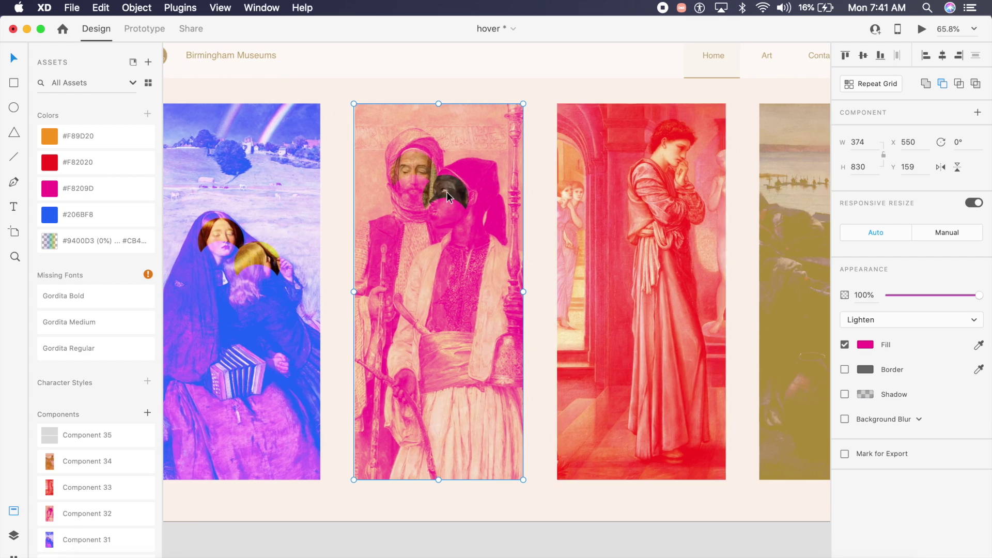
click(442, 230)
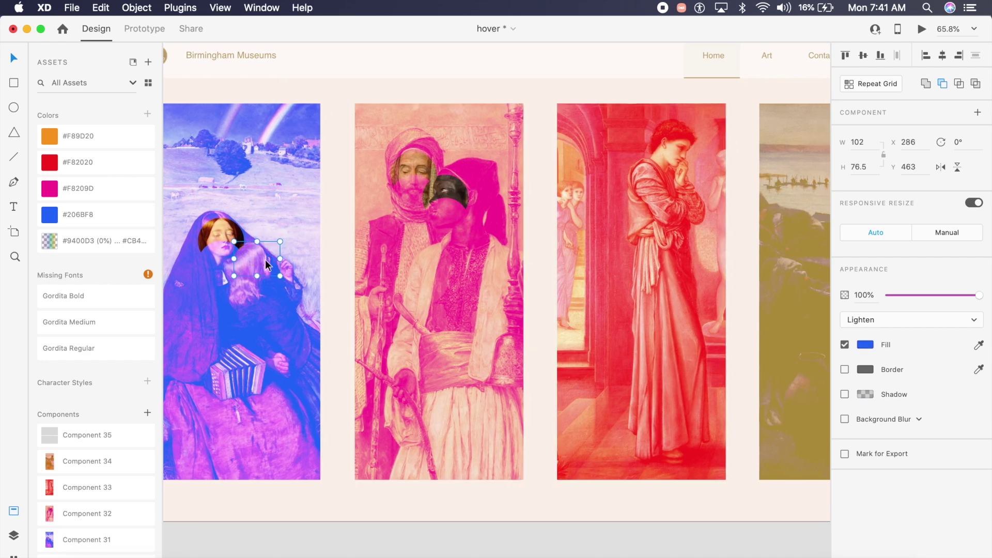
mouse_move(442, 230)
mouse_down()
mouse_move(698, 150)
mouse_move(688, 153)
mouse_up()
key(Escape)
key(super+0)
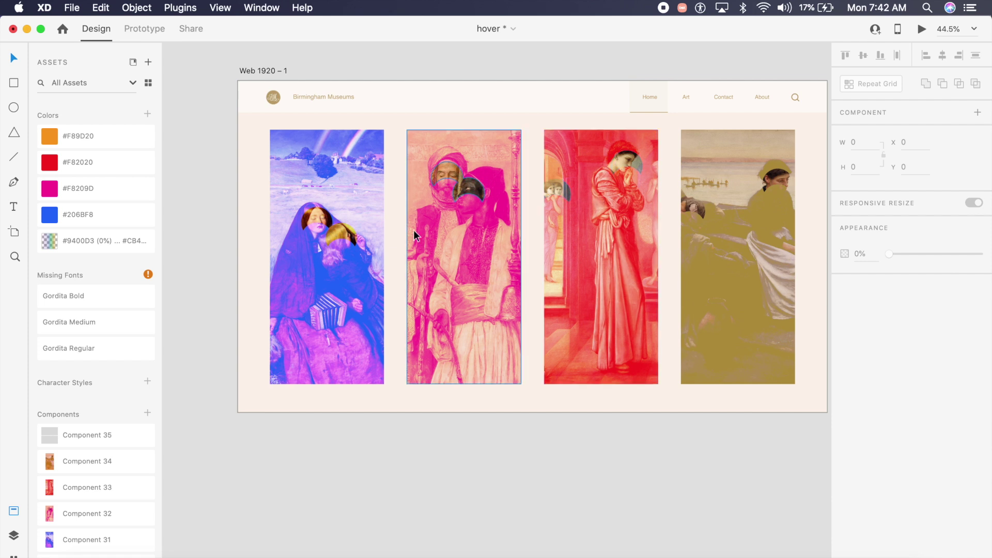
Make a separate component of each of the first two panels, combining its painting with its color overlay
mouse_move(253, 133)
mouse_down()
mouse_move(385, 385)
mouse_move(388, 432)
mouse_up()
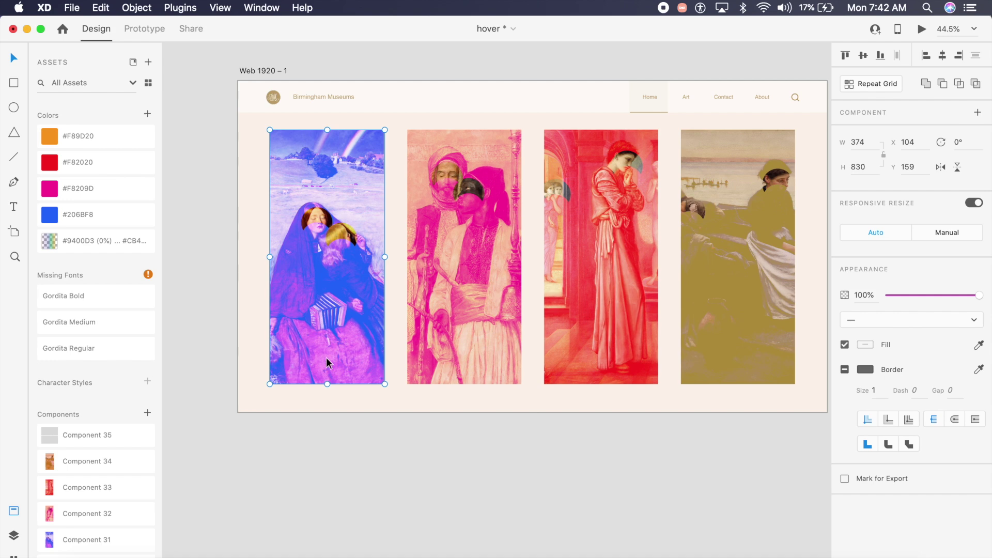
key(super+k)
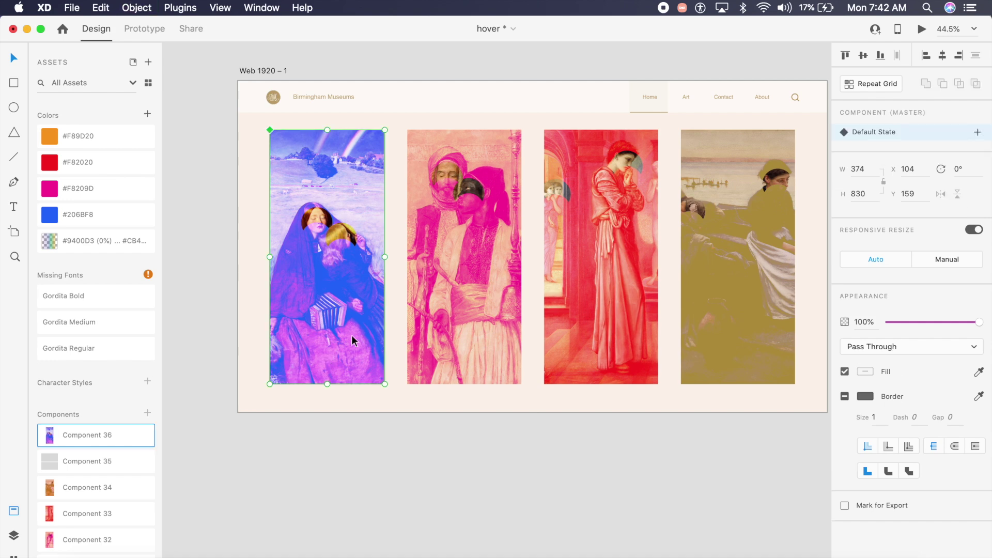
click(394, 126)
scroll(394, 126, down, 2)
scroll(394, 126, right, 1)
mouse_move(375, 92)
mouse_down()
mouse_move(476, 270)
mouse_move(500, 354)
mouse_up()
key(super+k)
Make the third panel and the fourth panel each a component containing the painting and its overlay
mouse_move(518, 96)
mouse_down()
mouse_move(599, 312)
mouse_move(640, 377)
mouse_up()
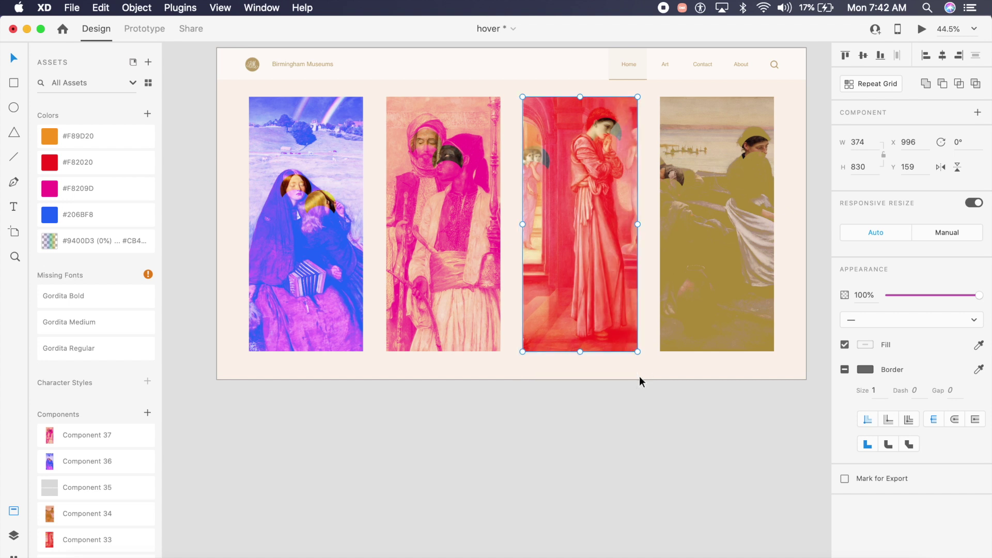
key(super+k)
drag(650, 93, 795, 375)
key(super+k)
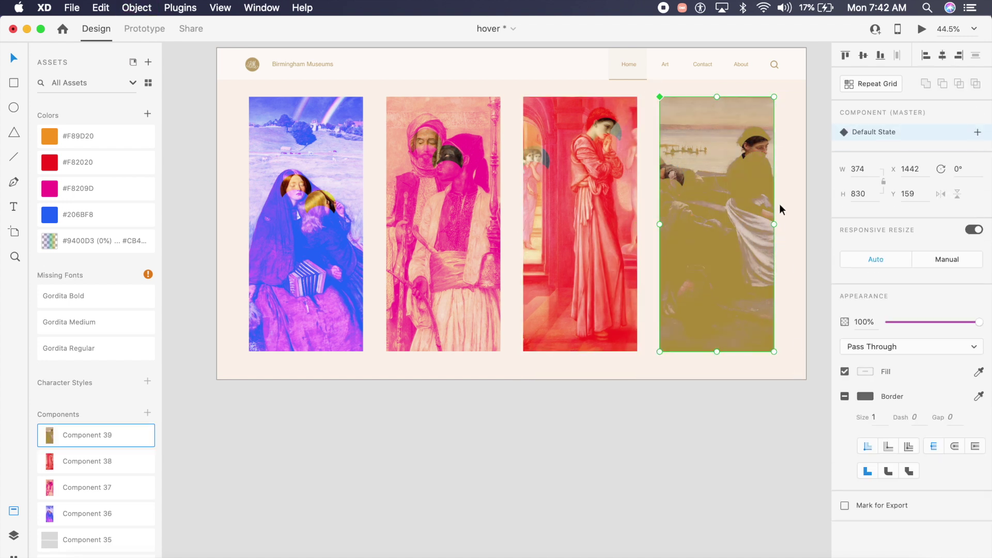
Add a hover state to the first panel's component, keeping the name Hover State
click(284, 239)
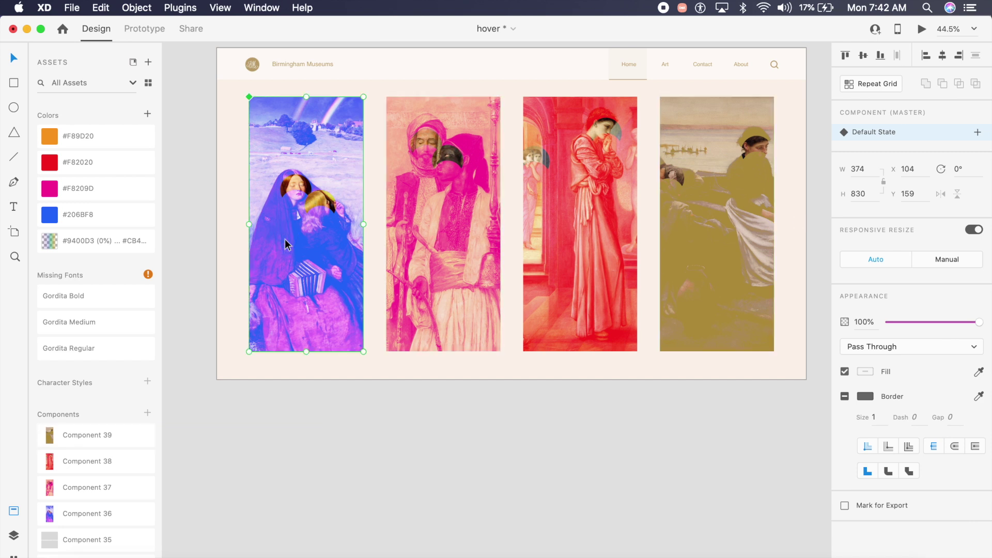
scroll(333, 209, up, 3)
scroll(333, 210, left, 1)
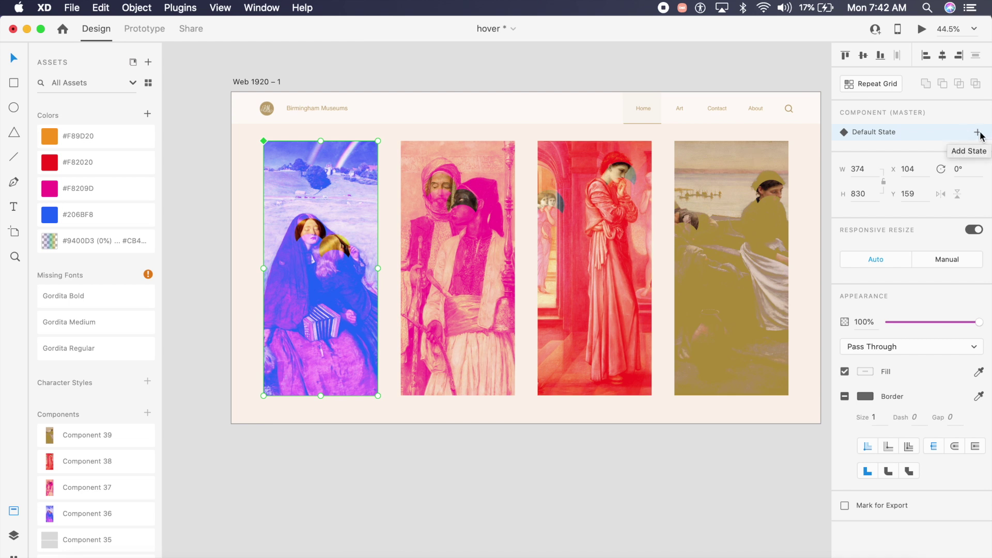
click(978, 133)
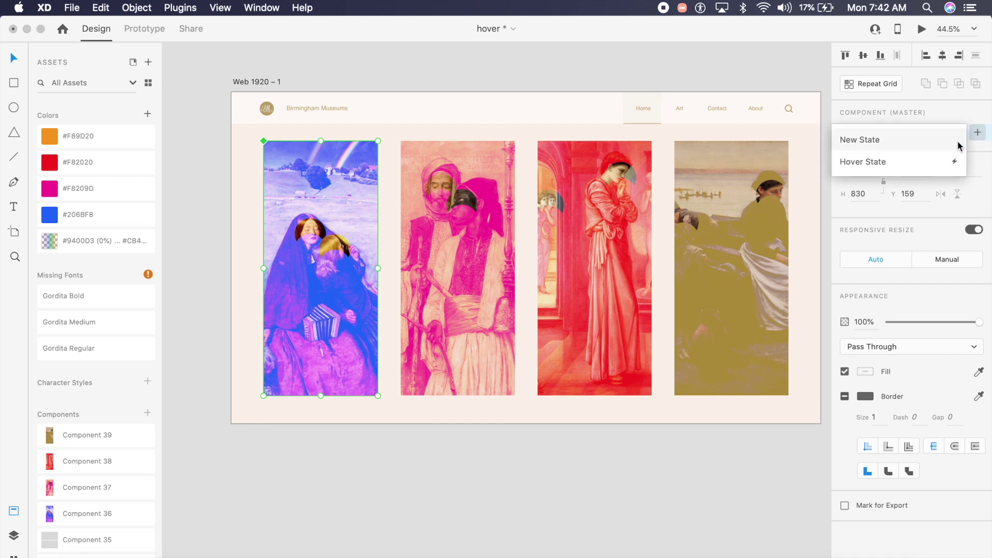
click(899, 167)
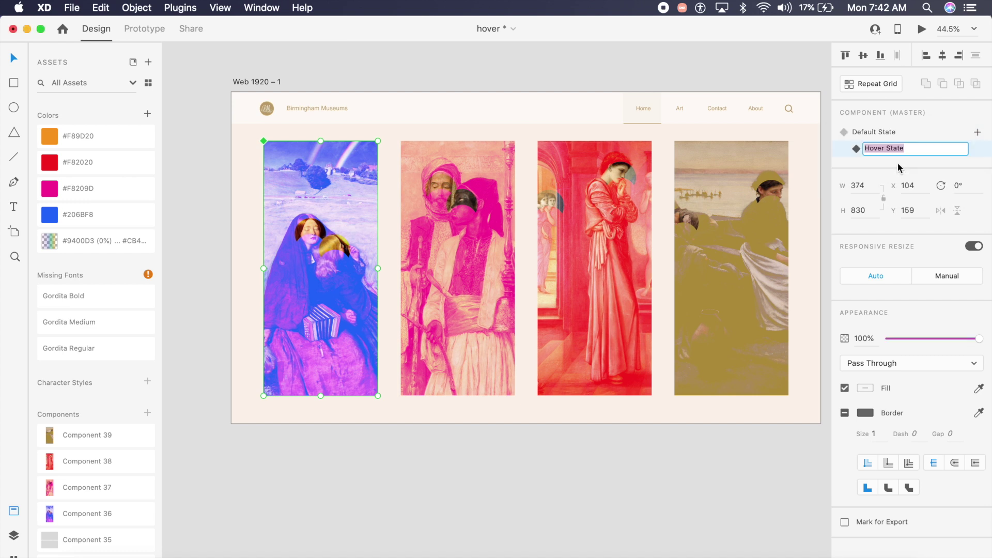
click(840, 154)
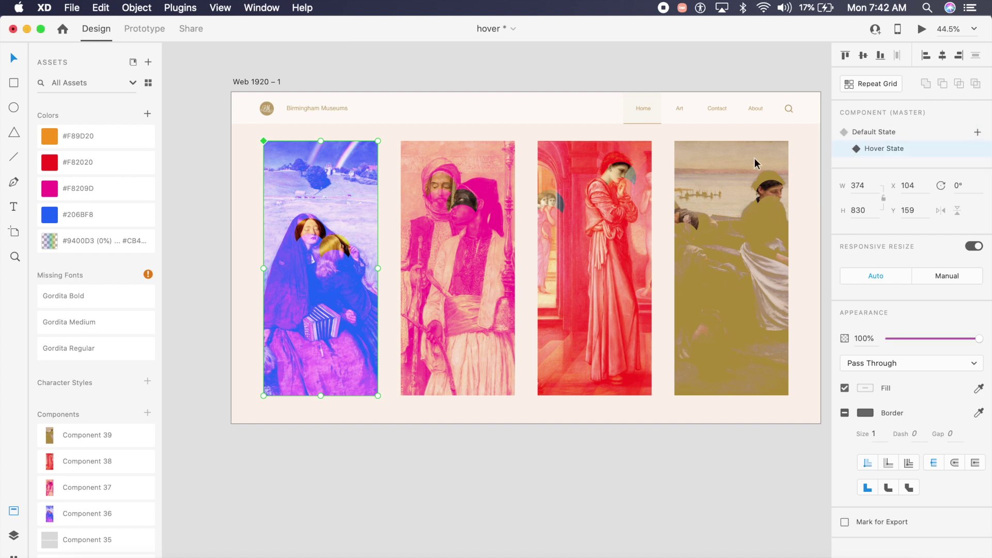
Within the first panel's hover state overlay, enlarge the lower crescent to about 681 × 512.5 and rotate it to -15°
double_click(351, 223)
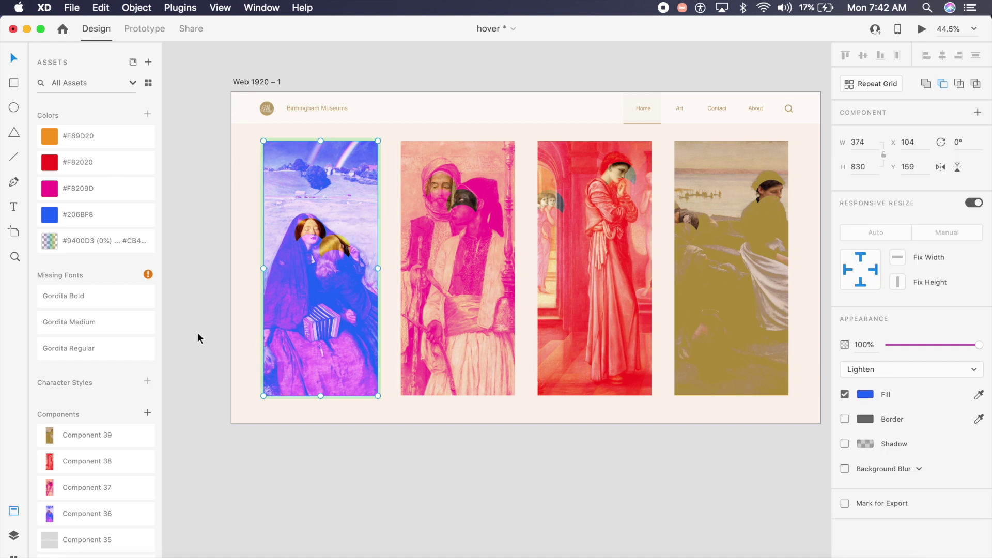
click(9, 538)
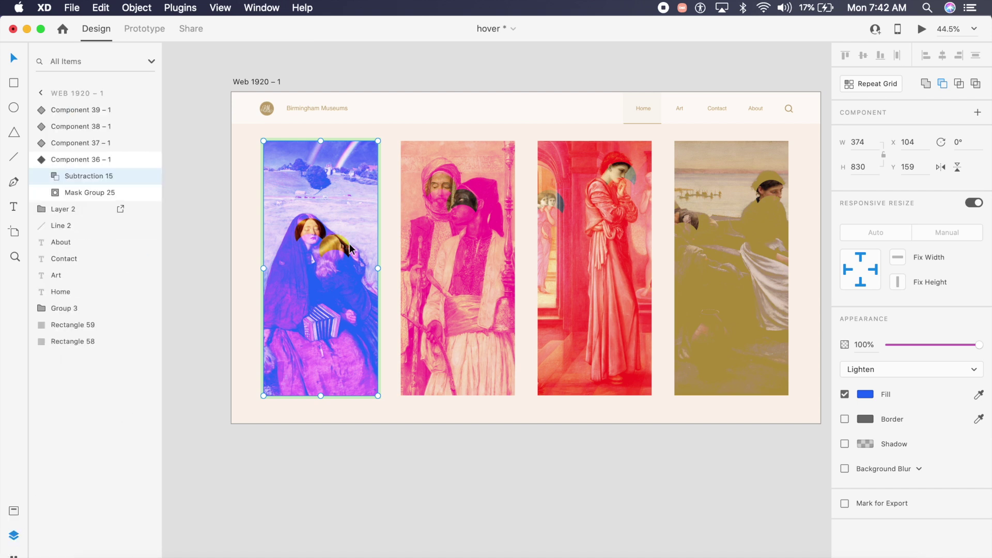
click(55, 179)
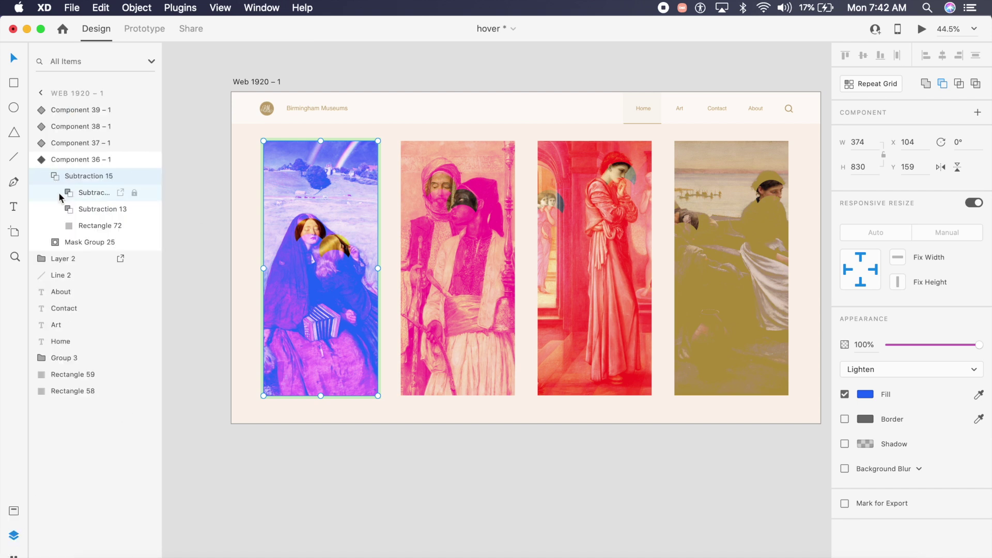
click(60, 195)
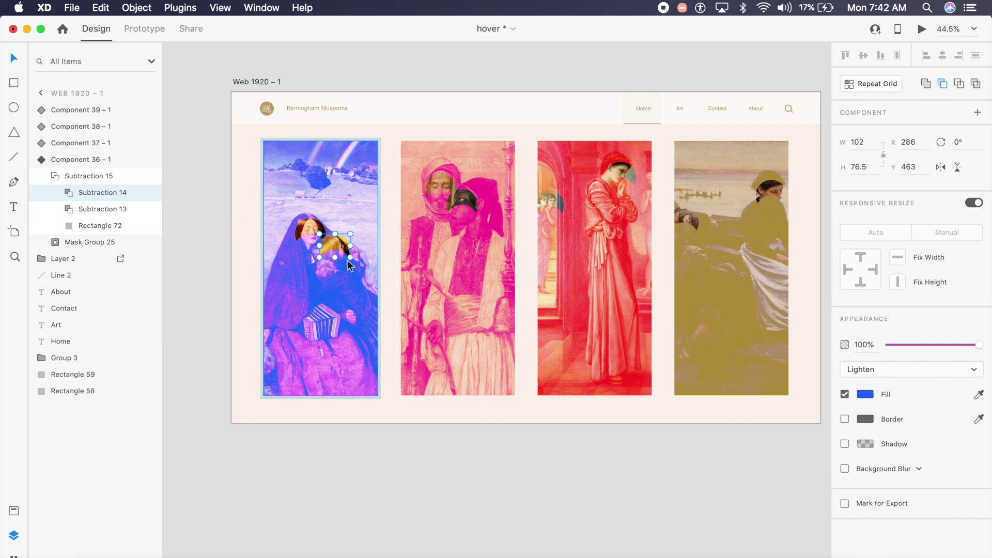
drag(350, 255, 438, 315)
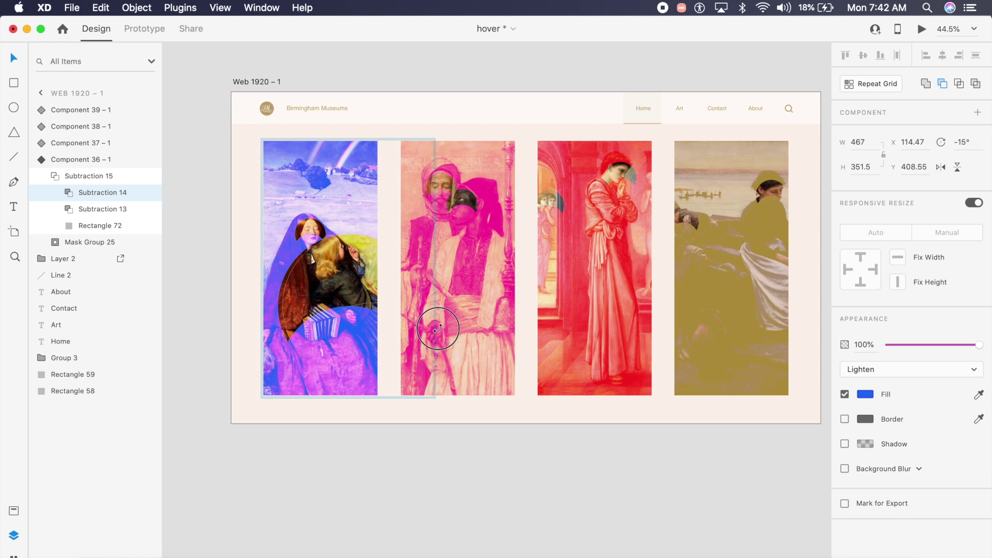
drag(422, 343, 433, 321)
drag(294, 359, 248, 443)
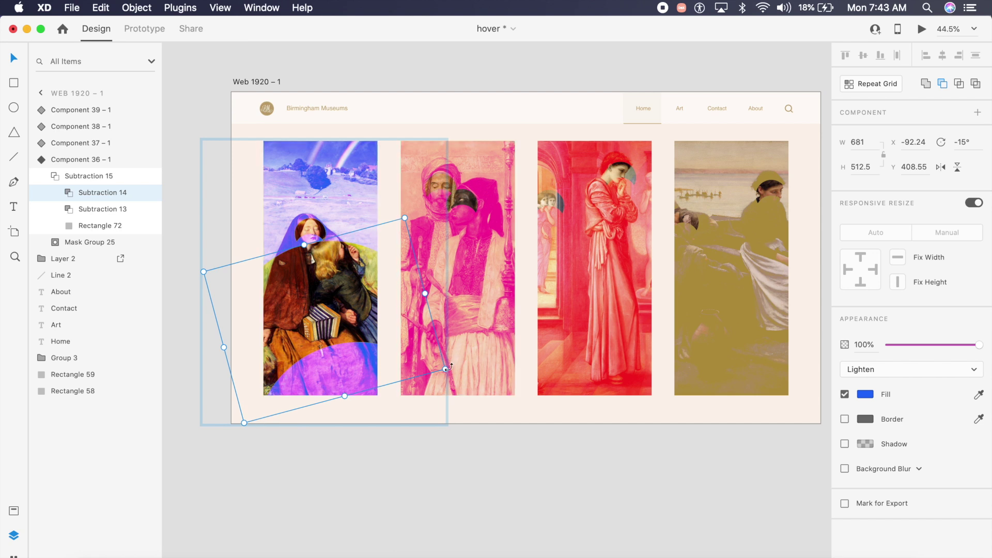
Nudge the enlarged lower crescent up by 60 px to Y 348.55
key(shift+Up)
key(shift+Up)
key(shift+Up)
key(shift+Up)
key(shift+Up)
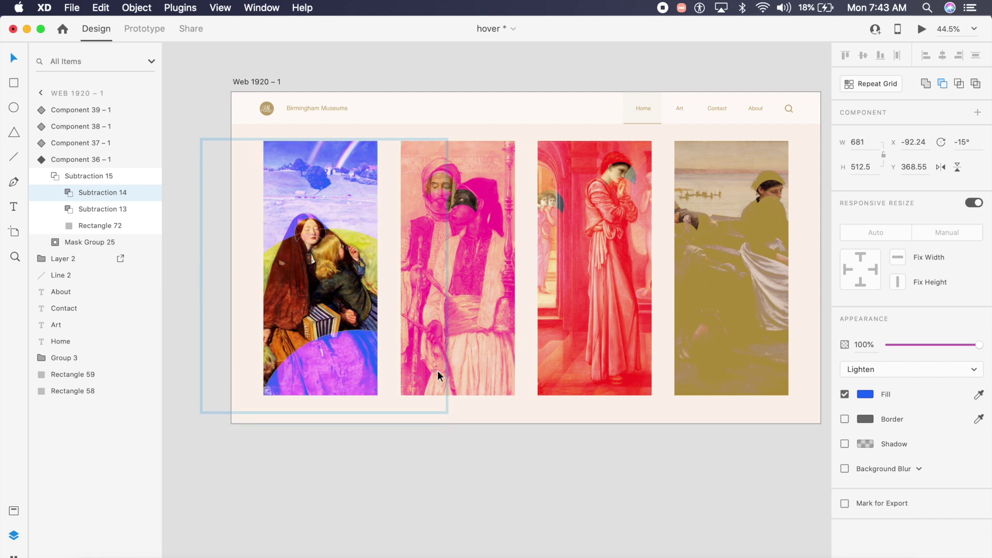
key(shift+Up)
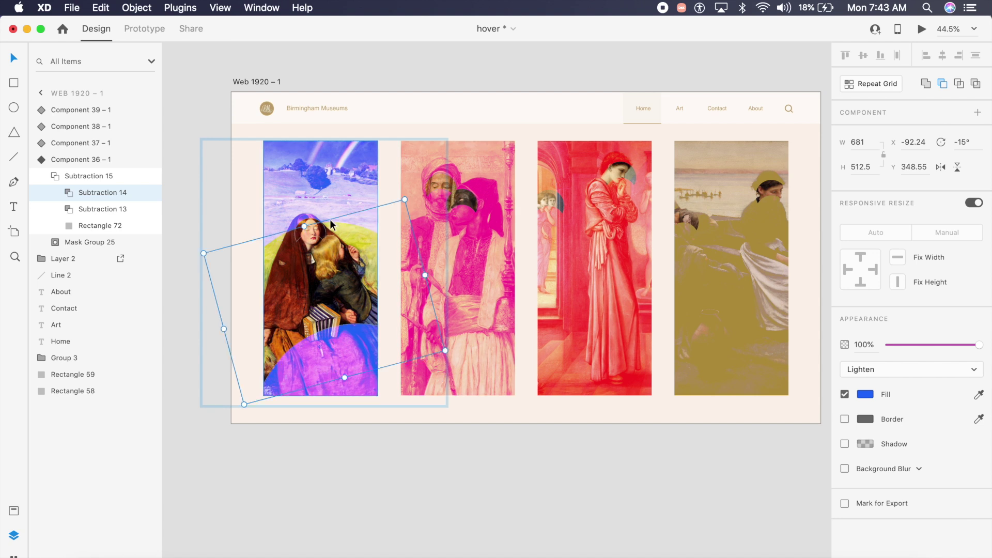
Enlarge the other crescent, over the girl's face, to about 634 × 473.5 and tilt it to -4°
click(86, 207)
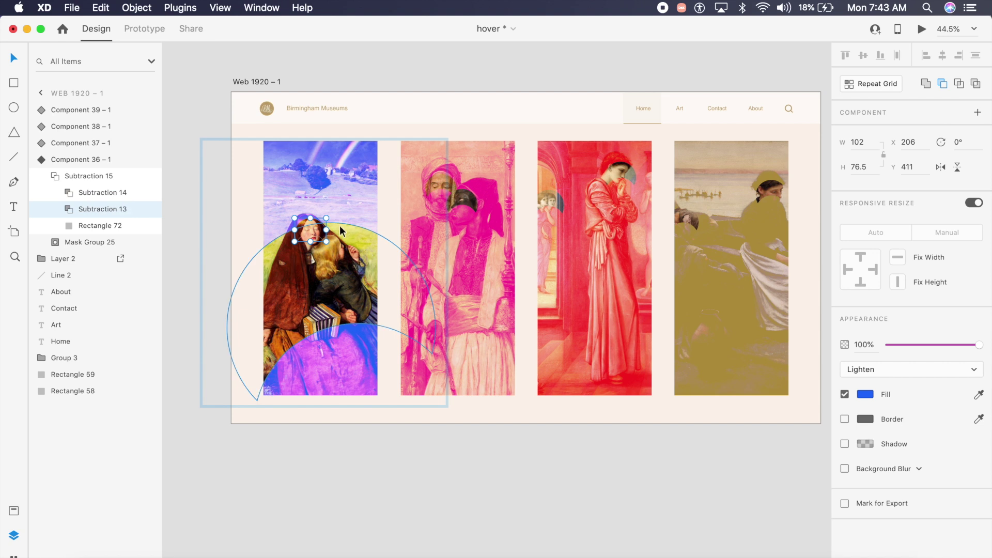
drag(326, 218, 227, 125)
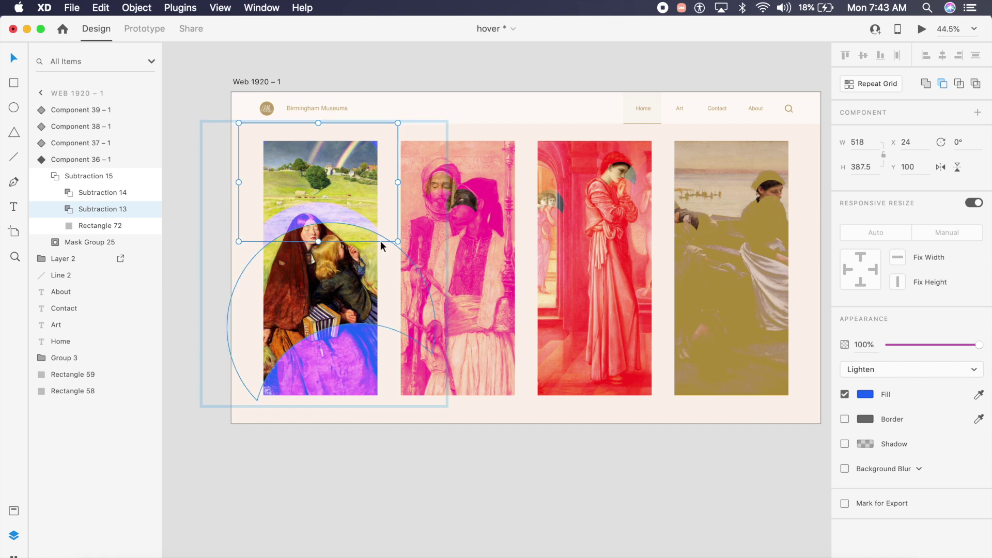
drag(398, 241, 435, 264)
Shift the upper crescent to uncover the painting's sky and meadow, and enlarge it slightly to about 659 × 492.5
key(shift+Left)
key(shift+Left)
key(shift+Left)
key(shift+Left)
key(shift+Left)
key(shift+Left)
key(shift+Left)
key(shift+Down)
key(shift+Down)
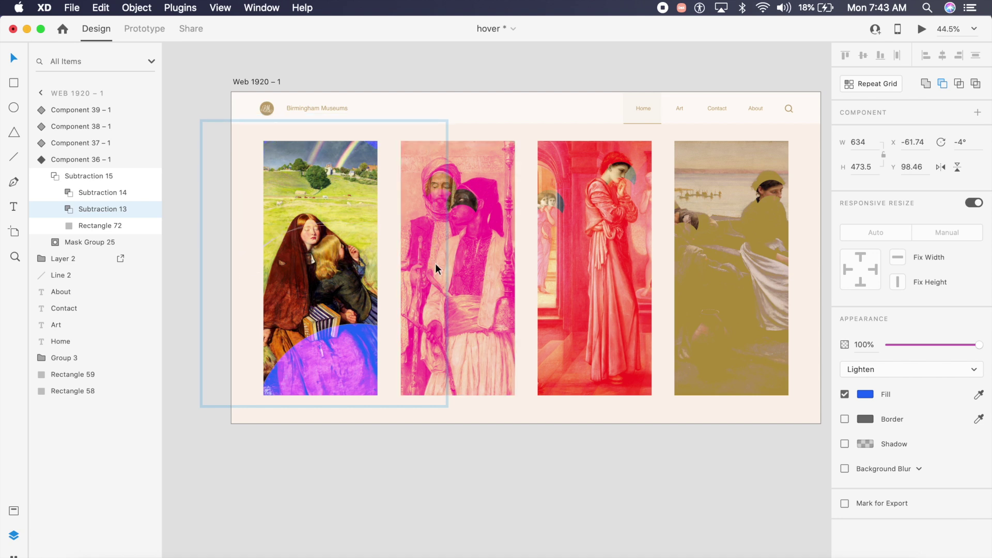
key(shift+Right)
key(Down)
key(Down)
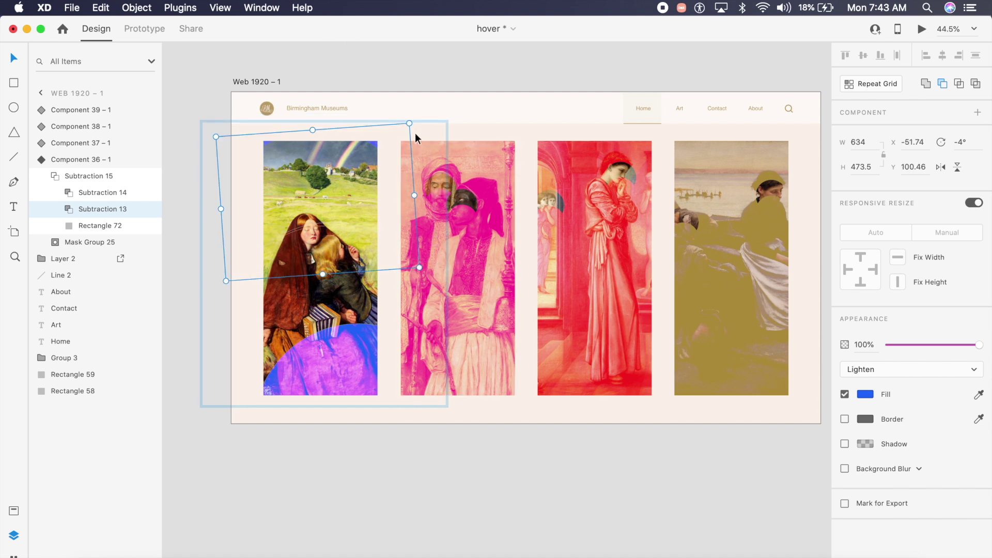
drag(409, 123, 416, 116)
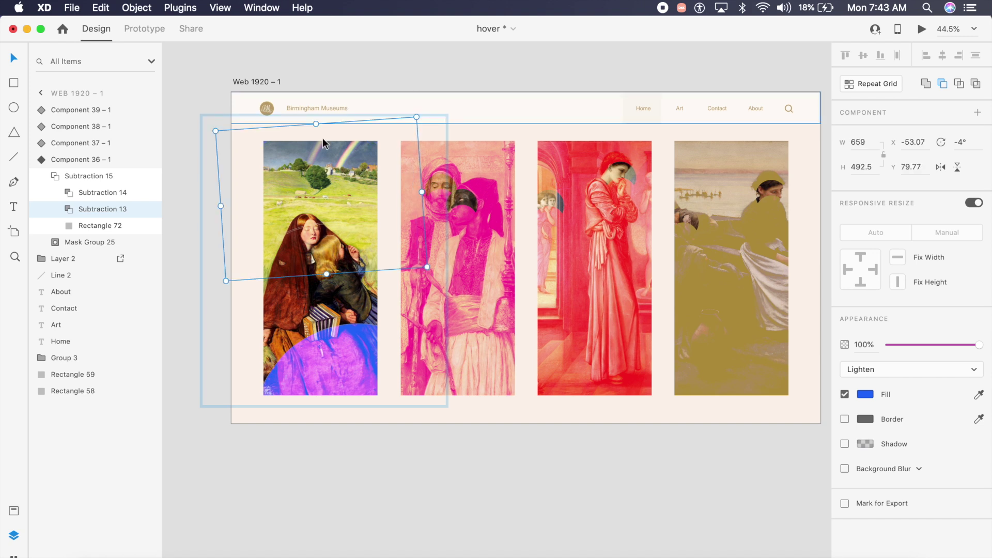
click(324, 444)
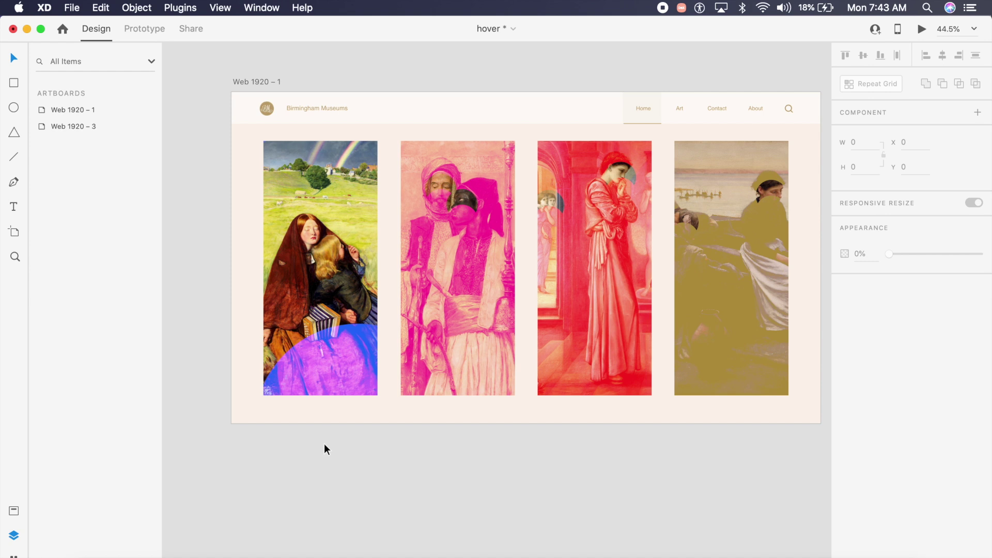
Add a two-line caption reading "TheBlind Girl" and "2856" over the purple area of the first panel's hover state
double_click(324, 369)
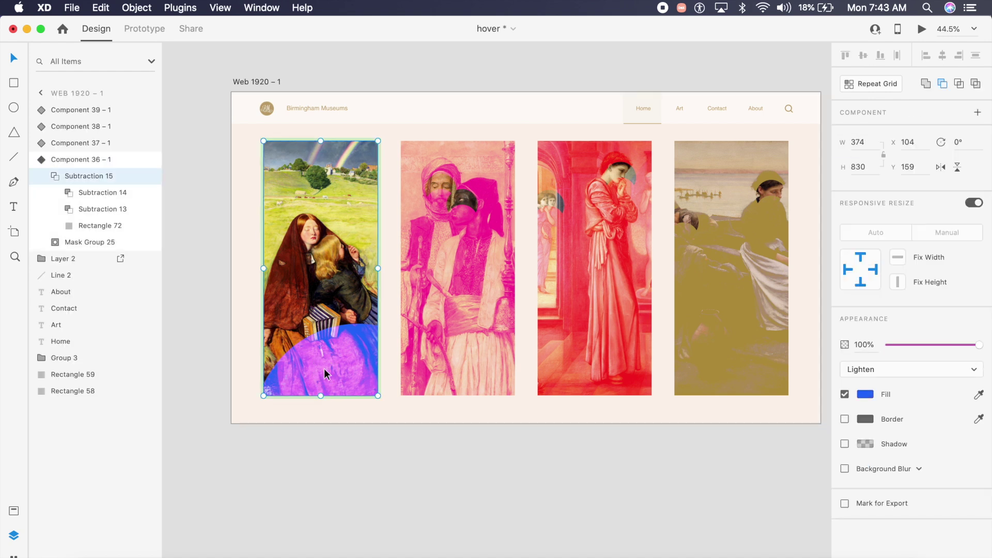
click(300, 356)
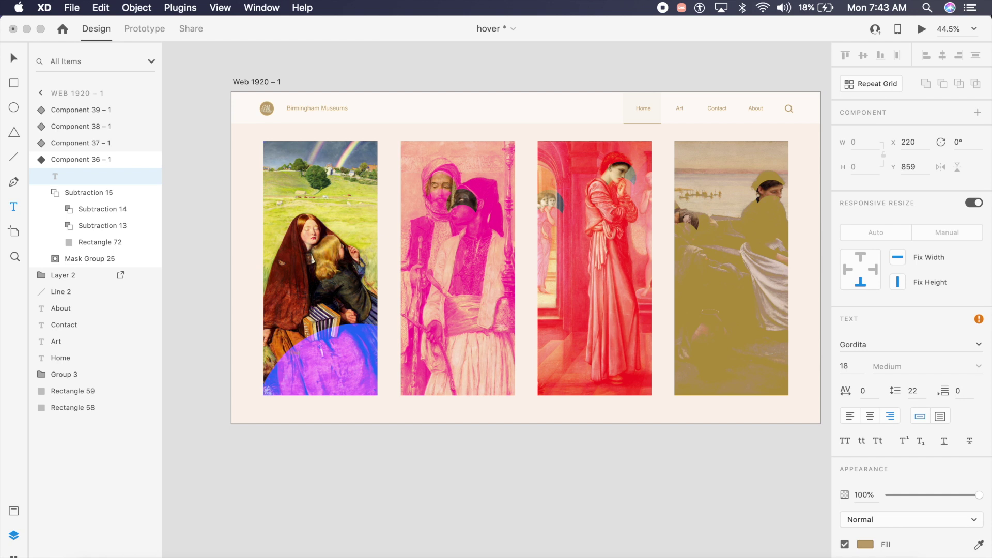
text(TheBlind)
key(Escape)
scroll(298, 354, up, 3)
key(v)
drag(447, 306, 509, 318)
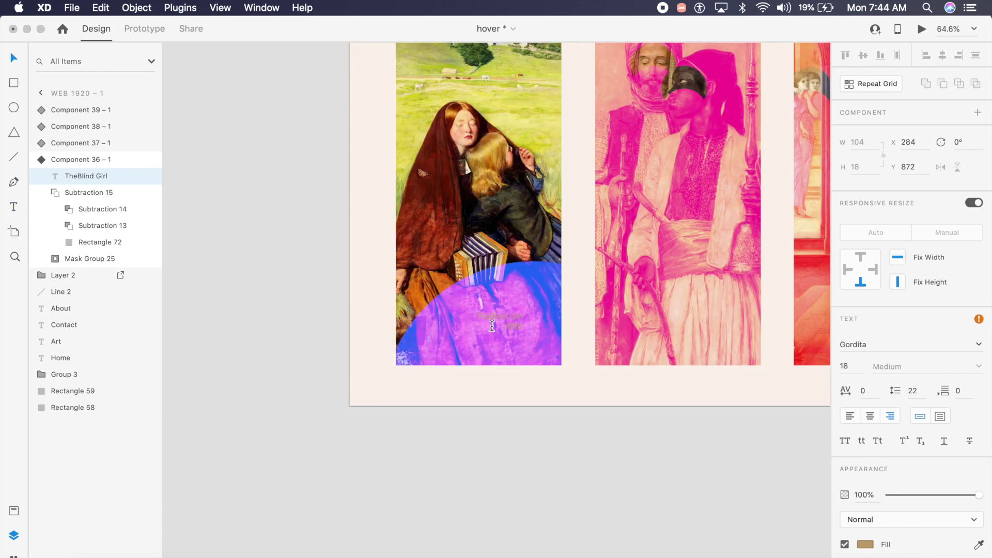
click(511, 311)
double_click(509, 316)
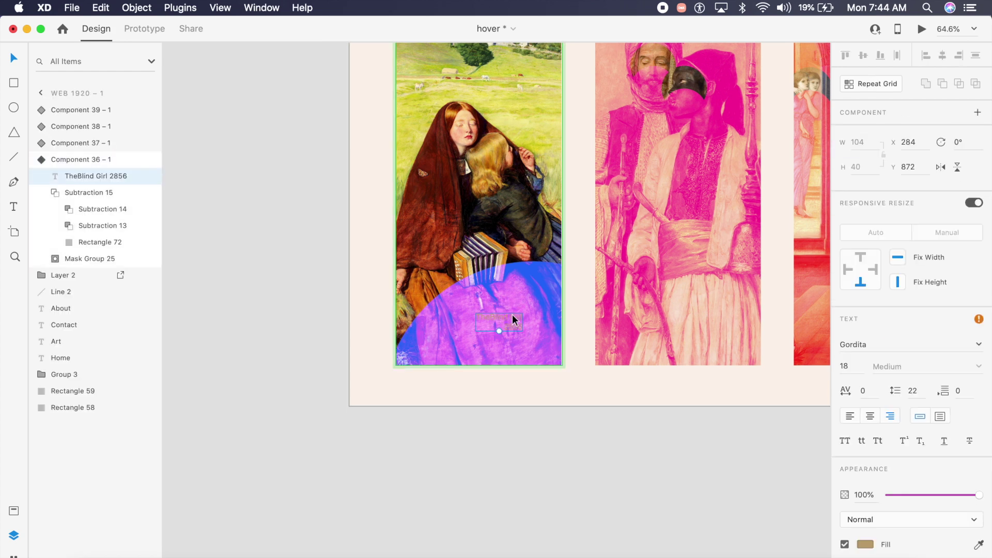
Move the caption to about X 308, Y 884 and set its fill color to white
scroll(511, 315, up, 3)
scroll(512, 315, right, 2)
drag(444, 408, 472, 411)
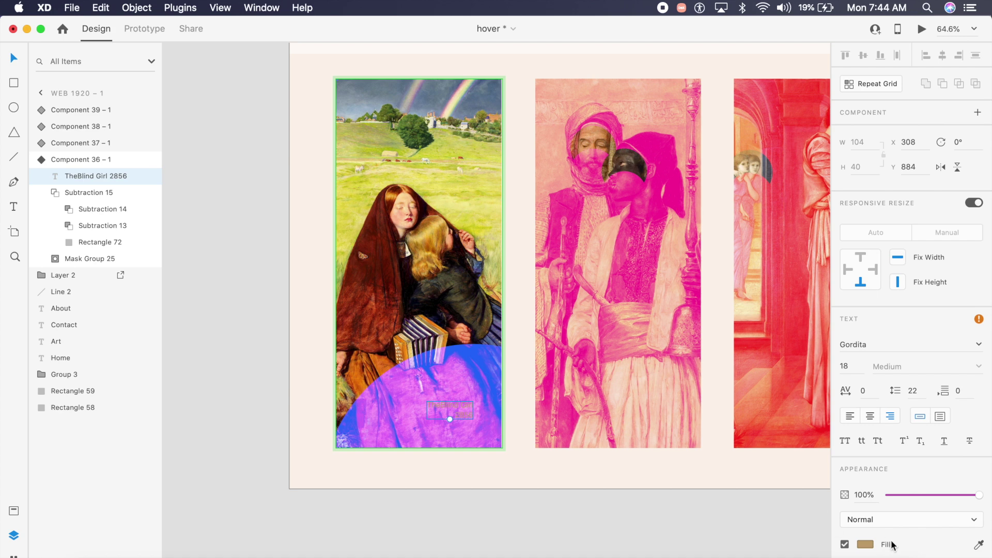
click(864, 544)
click(703, 406)
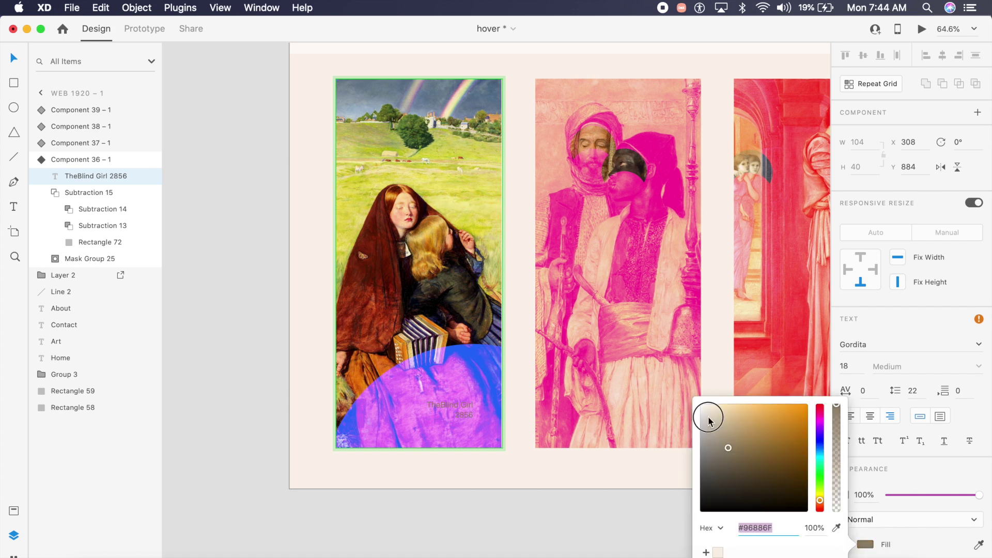
Correct the caption's first line to "The Blind Girl"
double_click(463, 406)
click(440, 404)
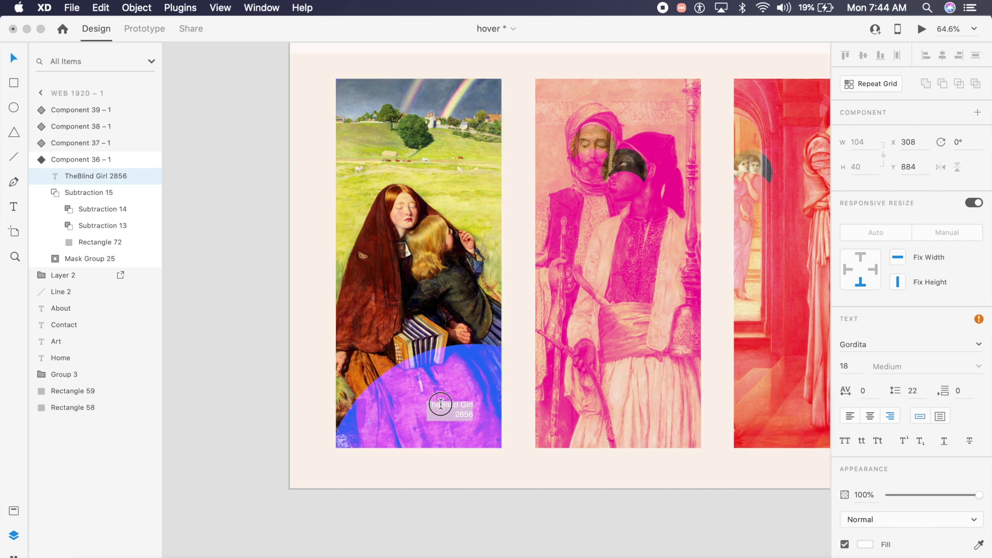
click(482, 450)
Set the caption's font size to 32 and move the caption to about X 241, Y 866
double_click(464, 411)
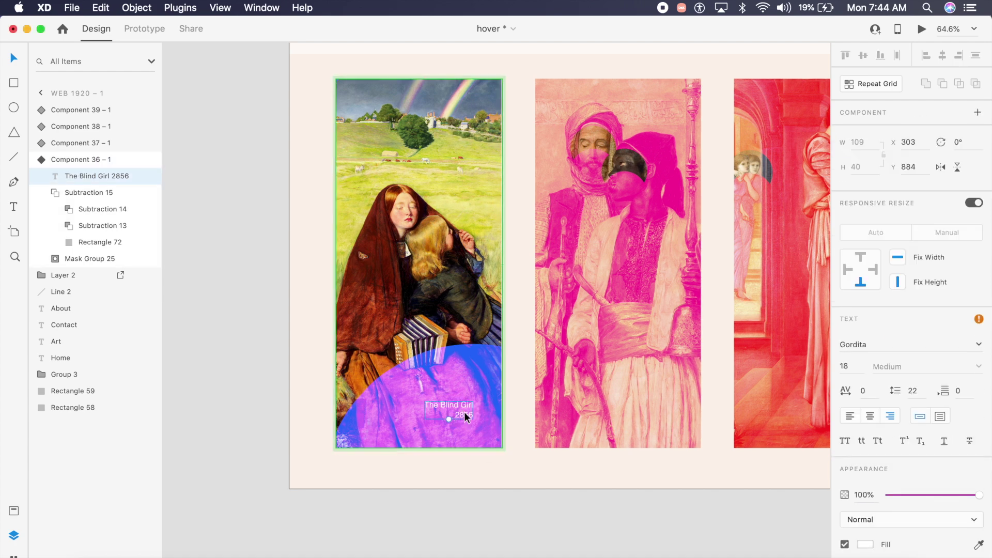
click(853, 365)
text(24)
key(Return)
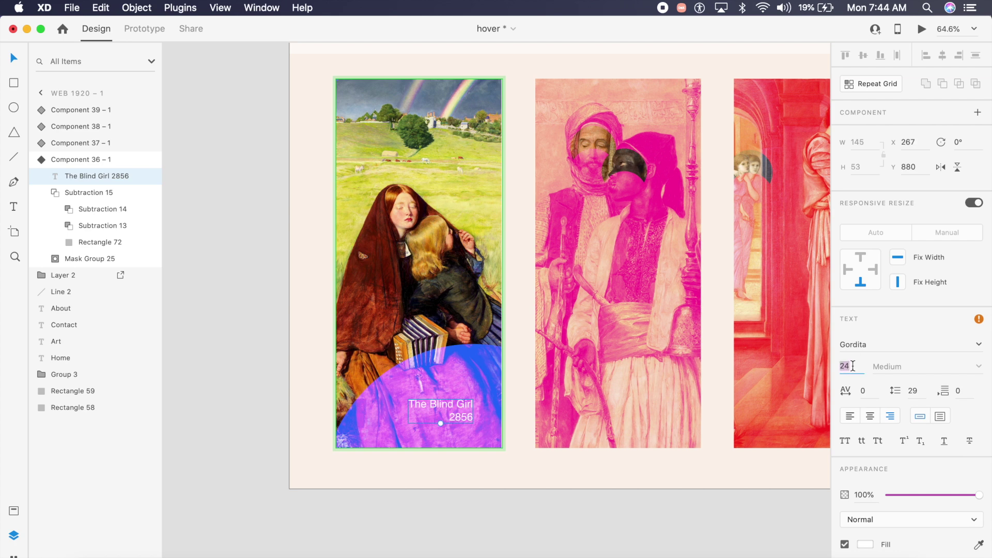
text(3)
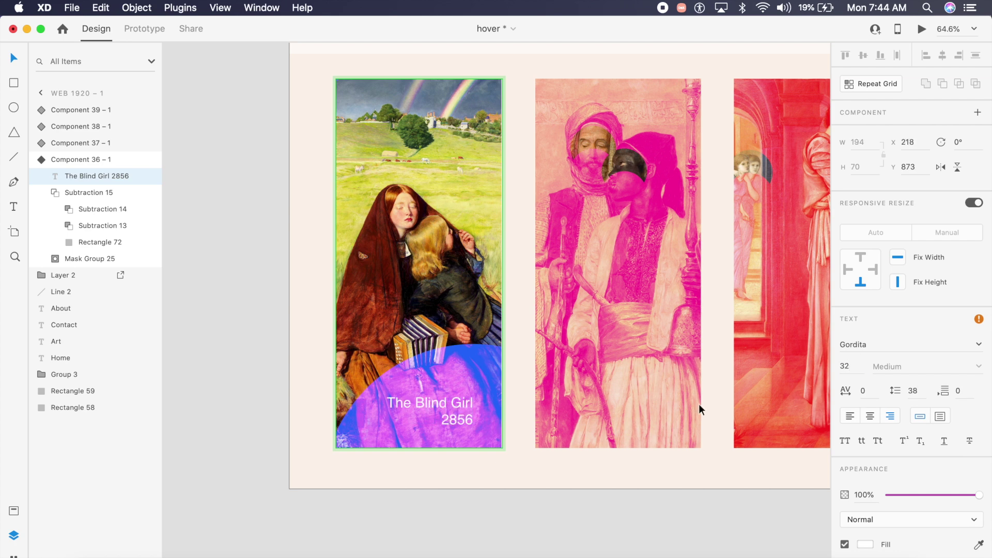
drag(460, 417, 470, 418)
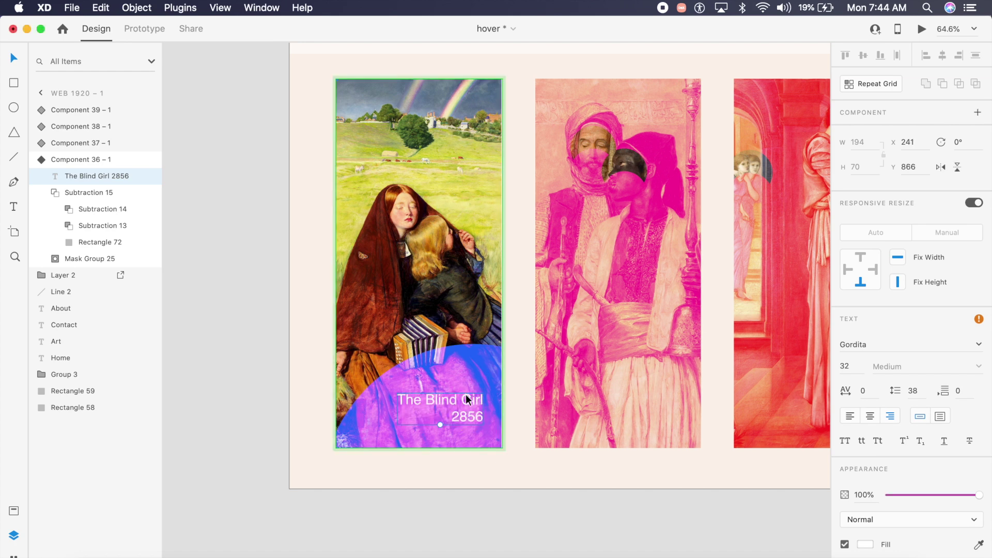
Set the caption's "The Blind Girl" line to the Cerebri Sans font in SemiBold weight
triple_click(466, 398)
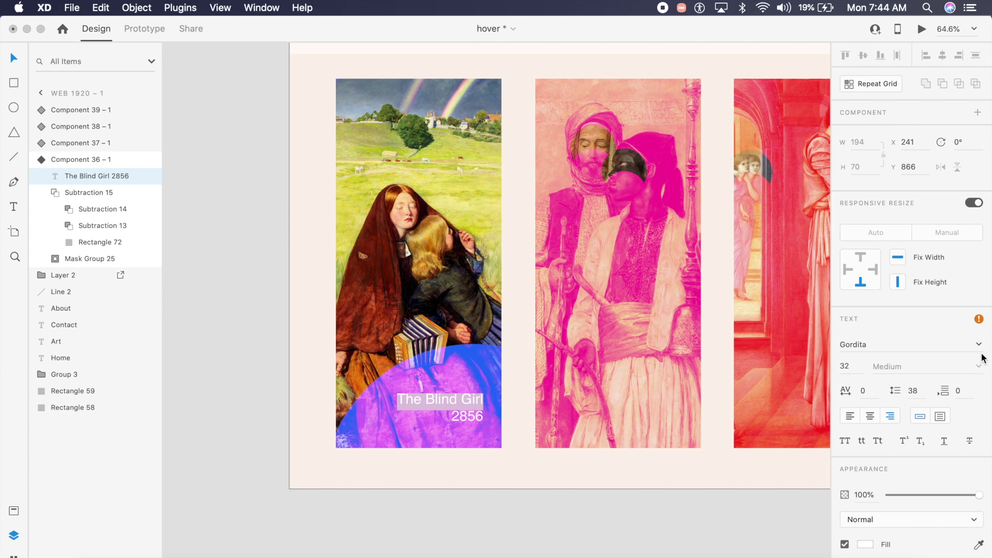
click(898, 341)
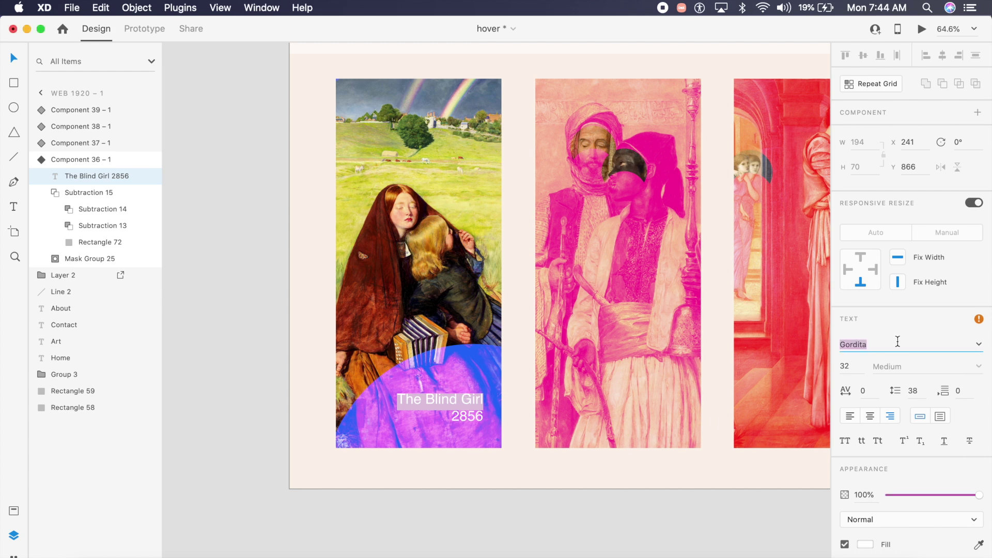
text(Cerebri Sans)
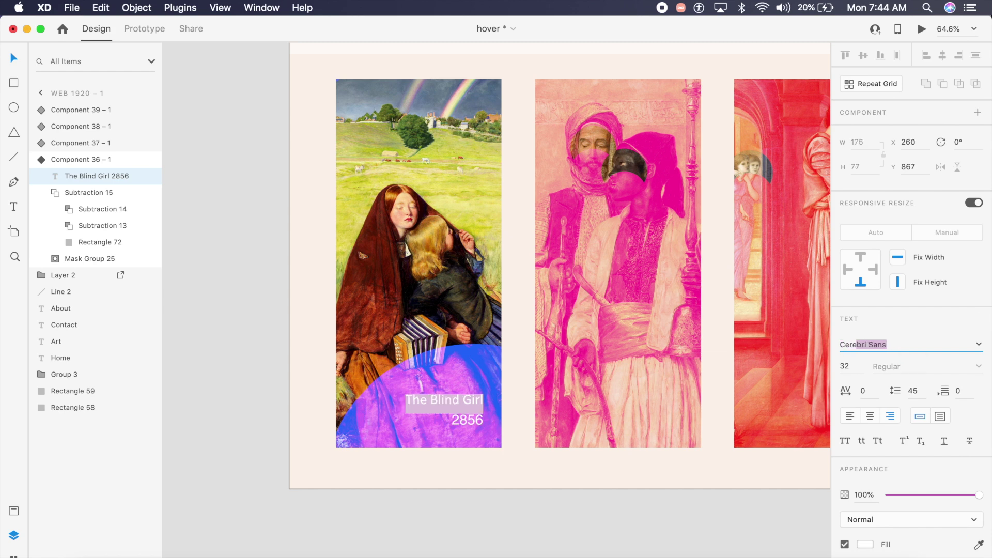
key(Return)
click(978, 368)
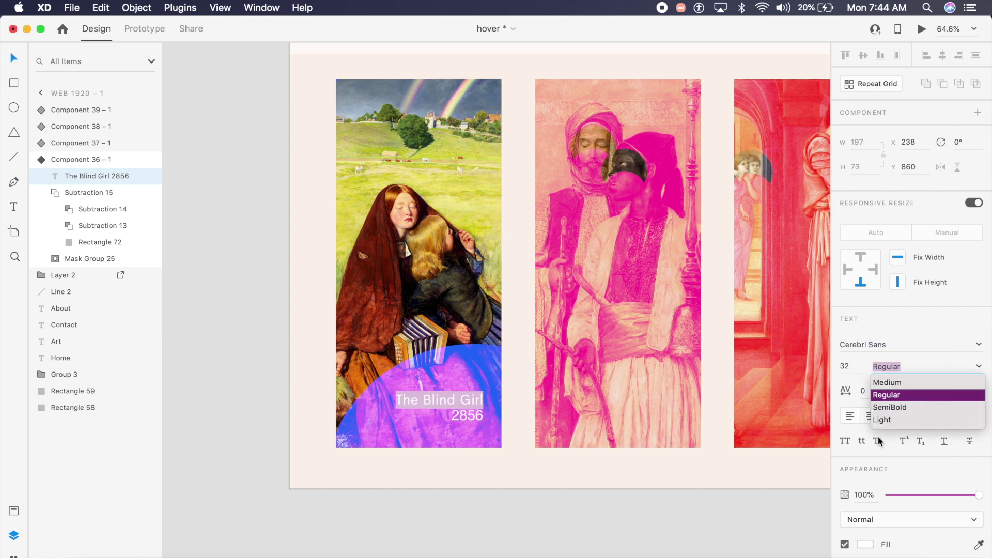
click(898, 409)
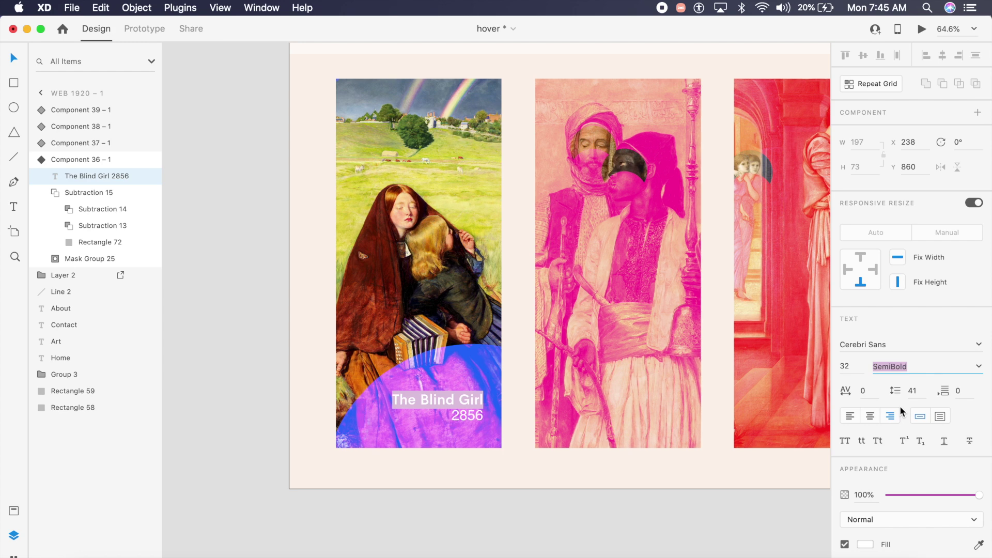
Set the caption's "2856" line to the Cerebri Sans font in Light weight
double_click(463, 417)
click(862, 344)
text(c)
key(Return)
click(979, 366)
click(979, 366)
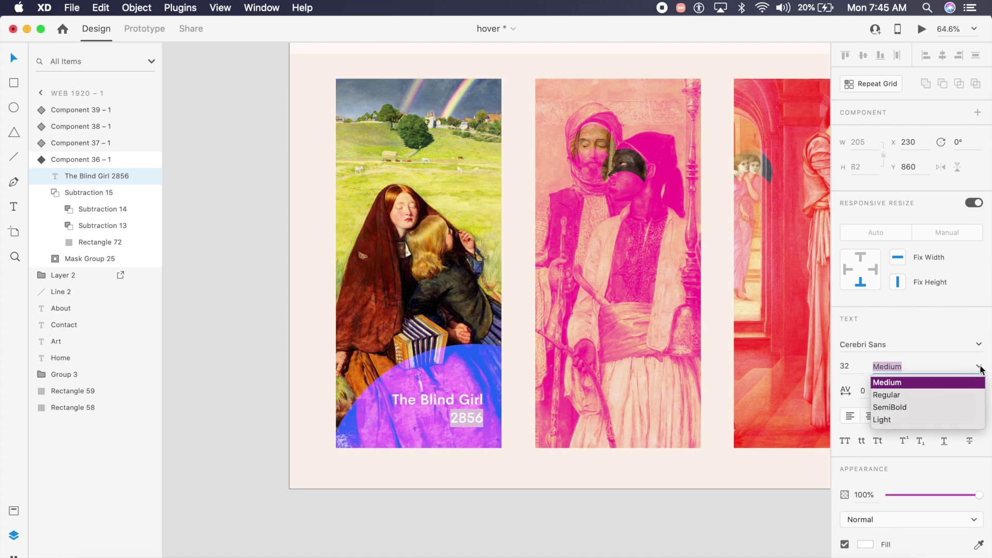
click(888, 421)
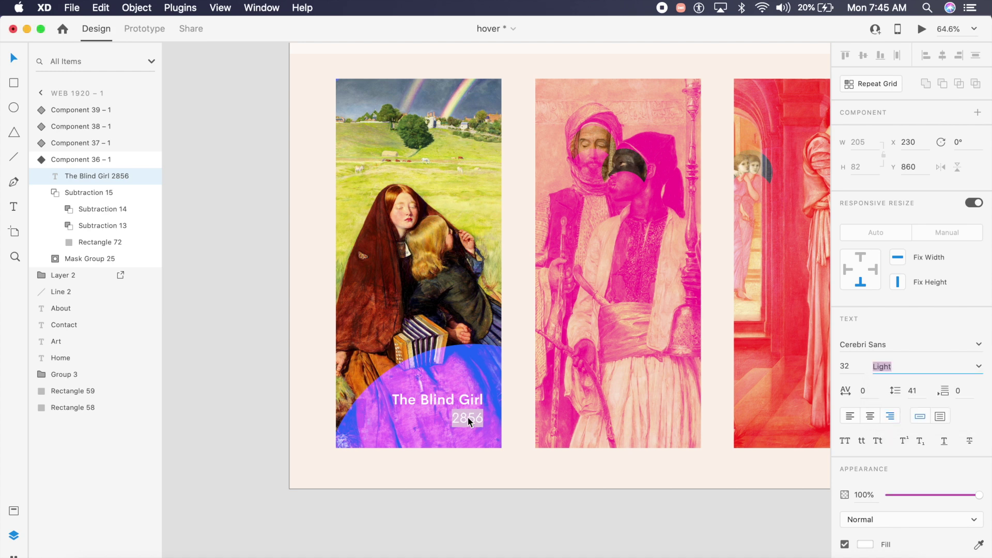
key(Escape)
click(454, 523)
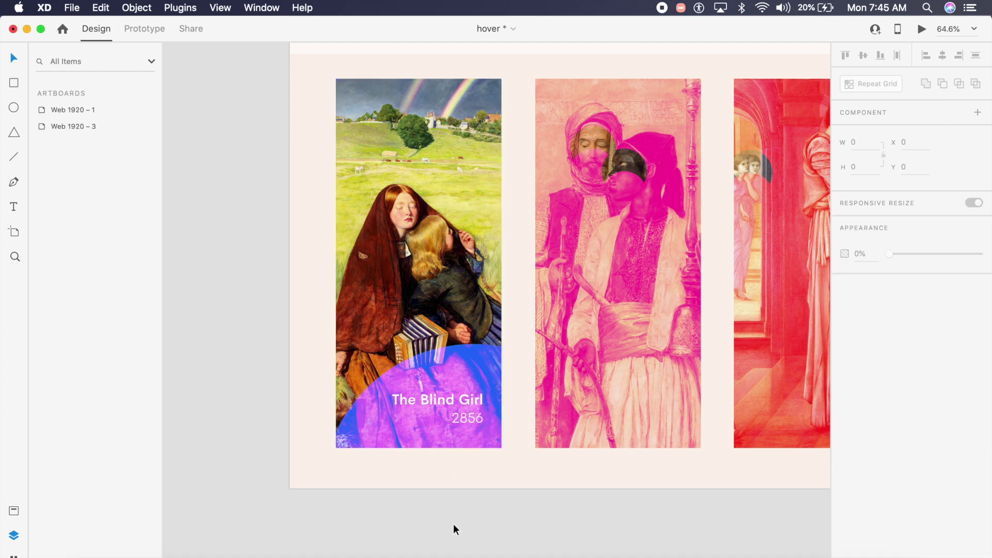
Switch the first panel's component back to its Default State
scroll(454, 522, down, 3)
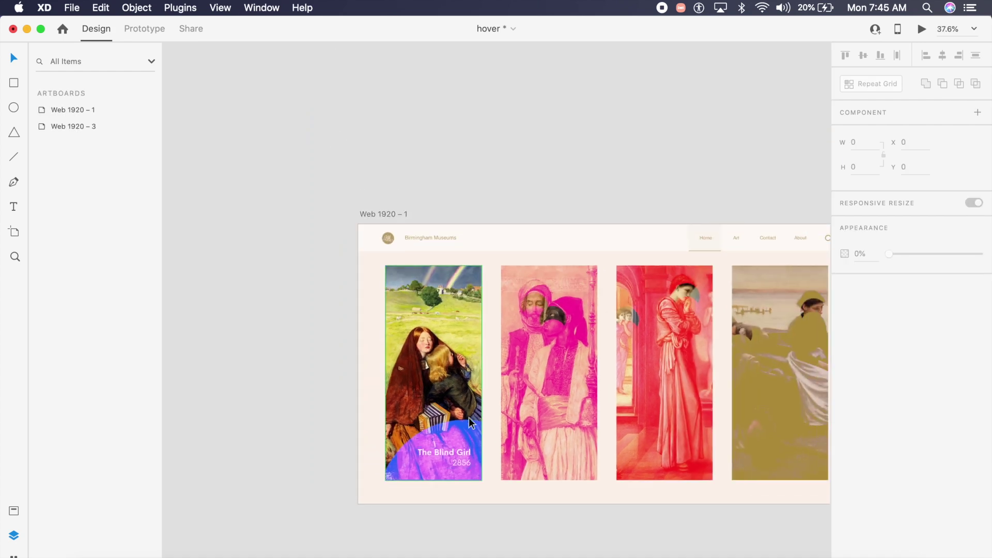
click(469, 419)
click(888, 135)
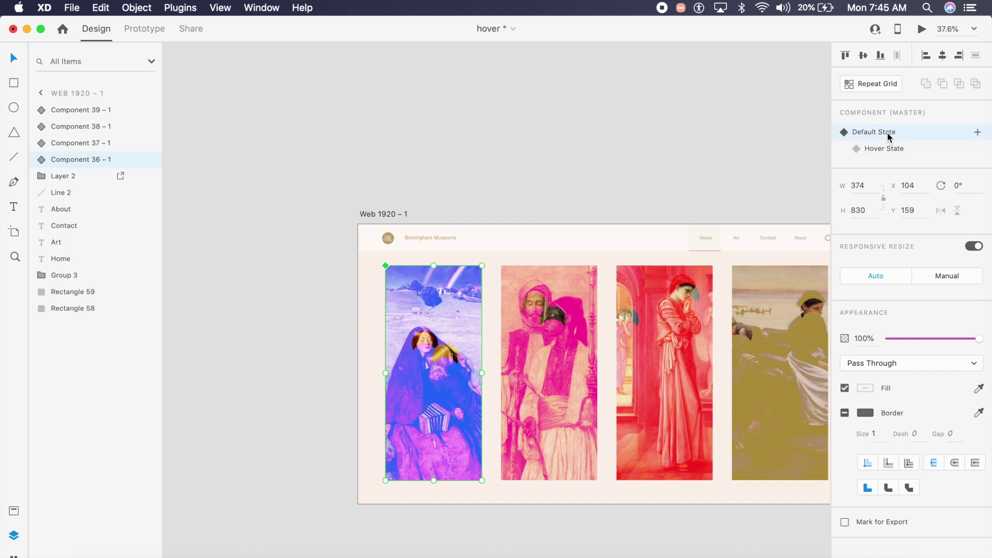
Set the first panel's hover Auto-Animate interaction to Ease In-Out easing with a 0.6 s duration
click(149, 30)
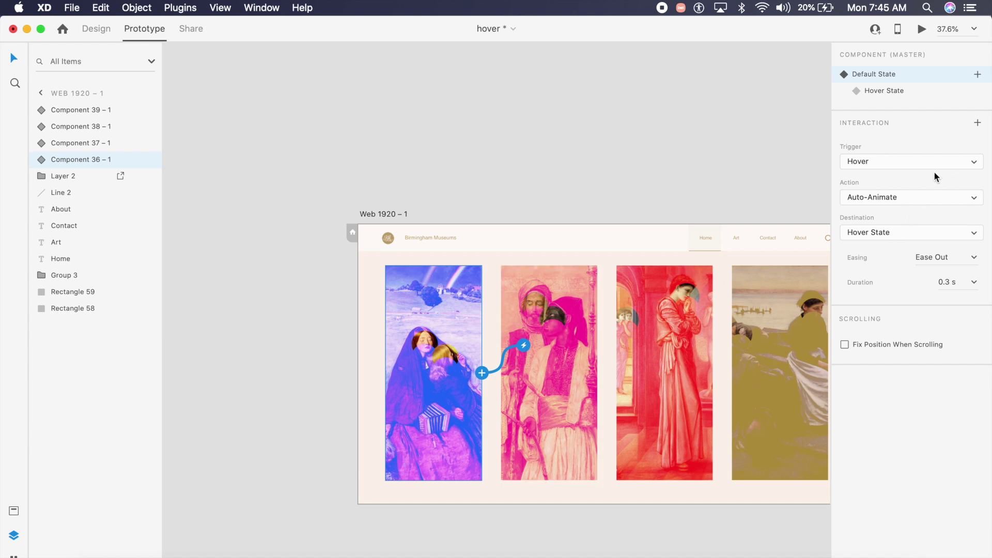
click(912, 196)
click(913, 197)
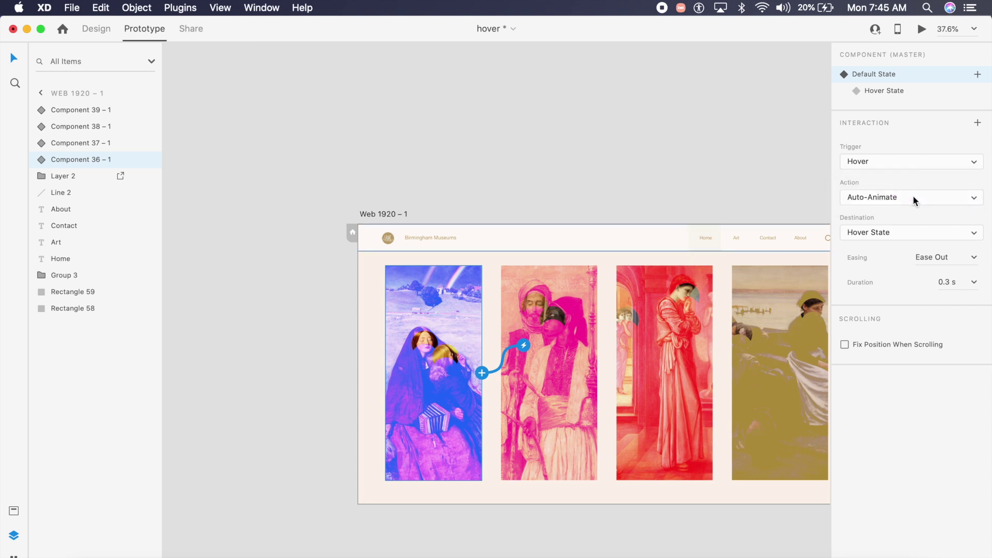
click(955, 238)
click(954, 233)
click(974, 258)
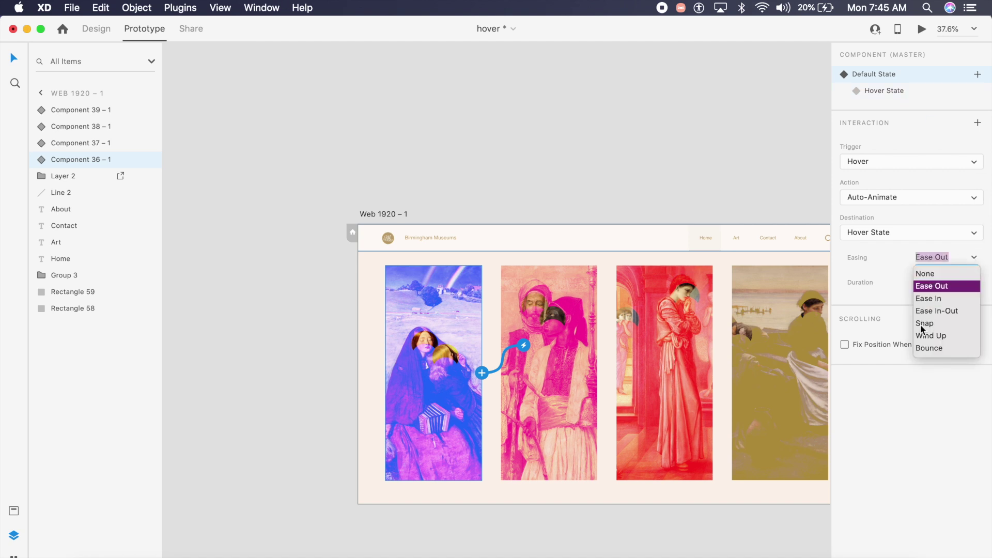
click(937, 311)
click(974, 284)
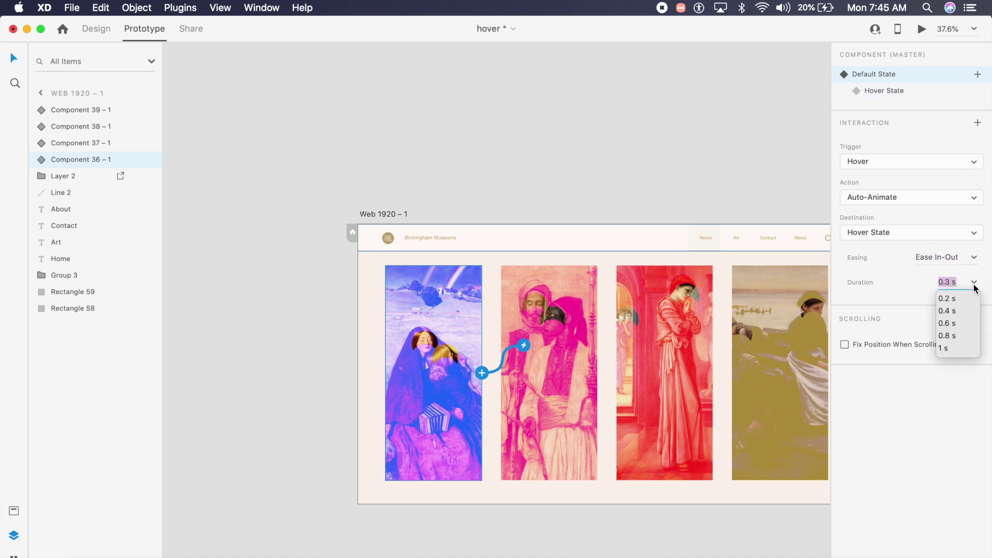
click(951, 324)
click(728, 195)
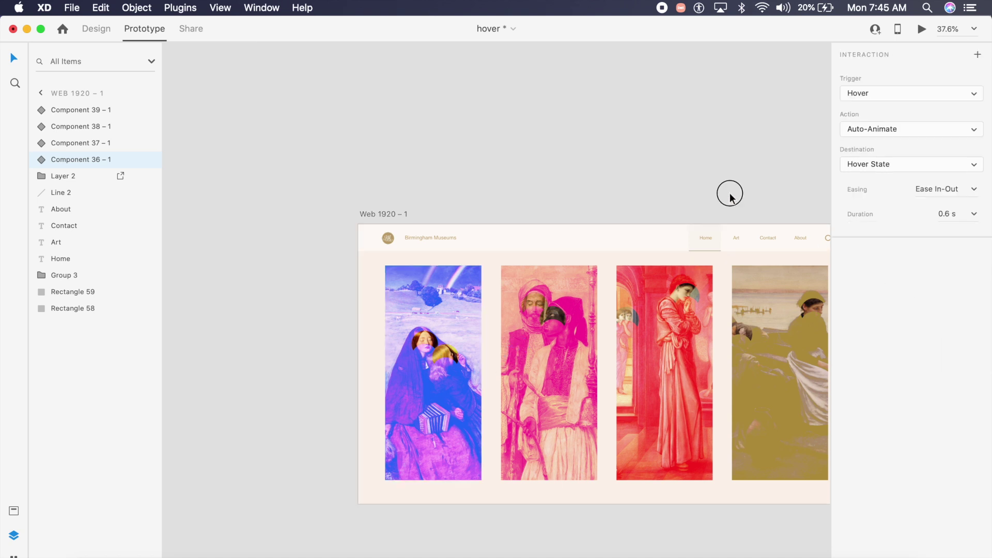
Preview the Web 1920 – 1 artboard to check the first panel's hover animation, and close the preview
scroll(729, 194, right, 5)
scroll(729, 194, down, 4)
click(320, 167)
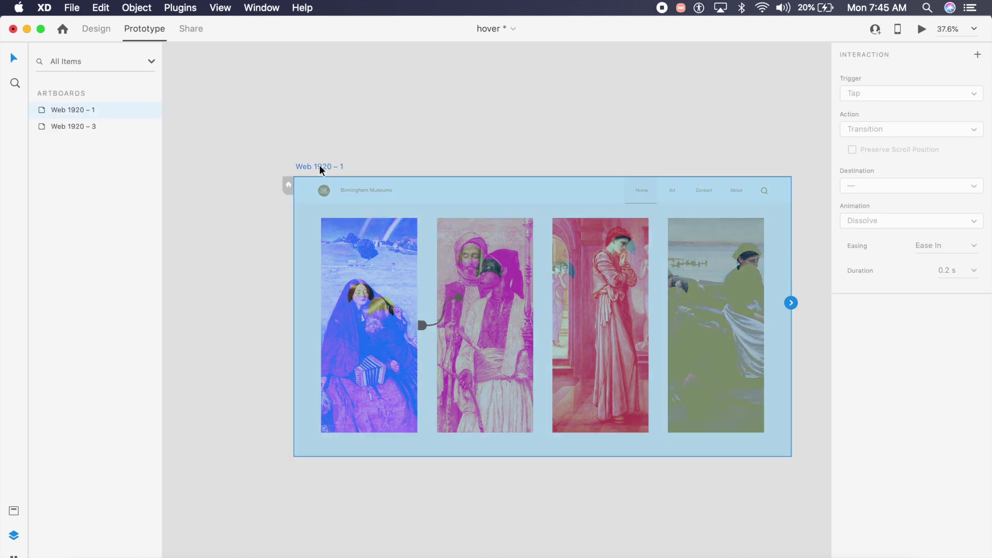
click(922, 30)
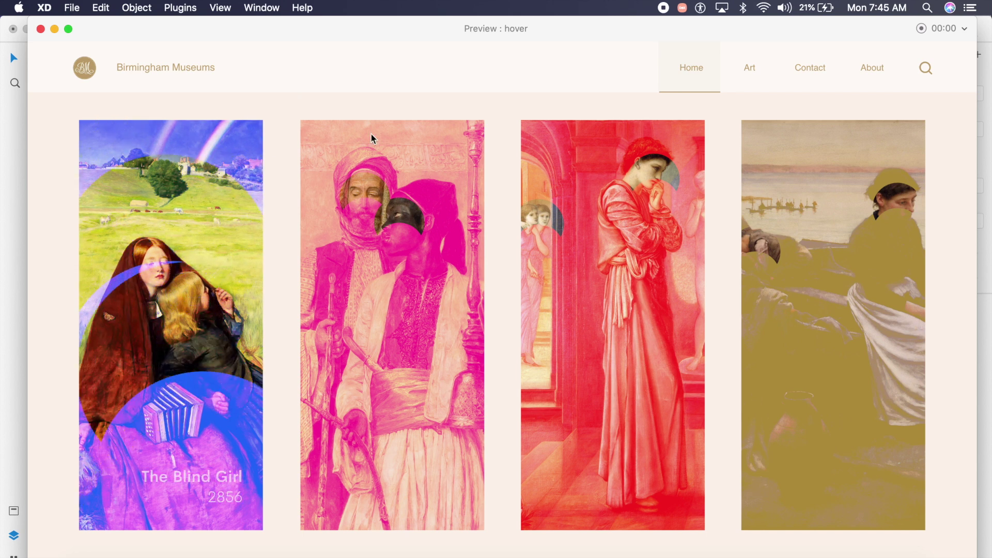
click(41, 29)
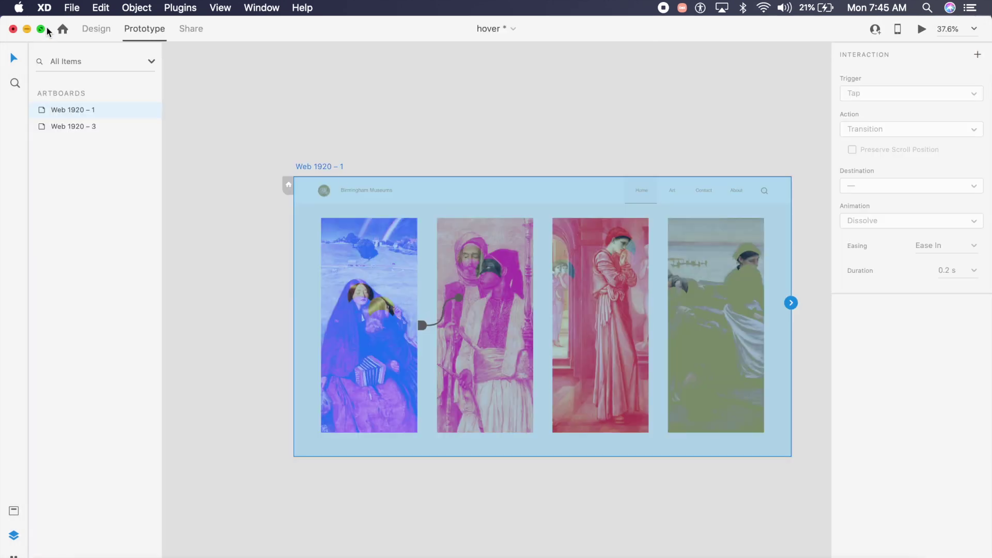
In the first panel's Hover State, enlarge the masked painting and reposition it so the two figures fill the panel
click(381, 248)
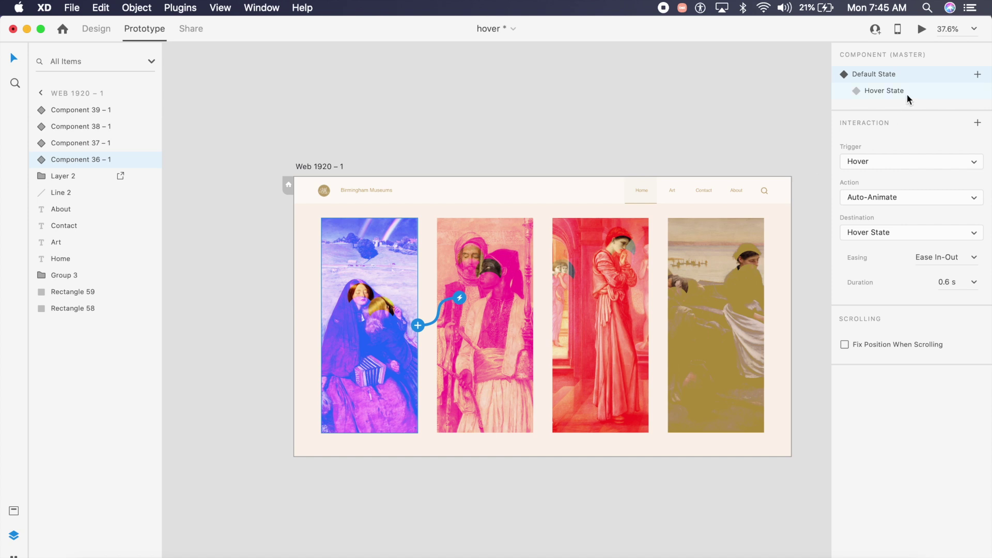
click(860, 93)
click(104, 32)
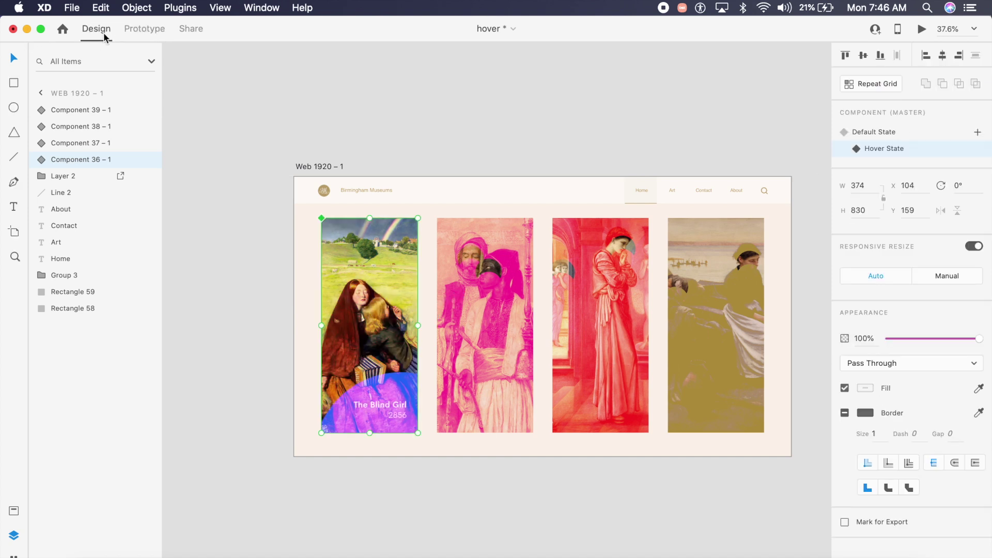
double_click(395, 331)
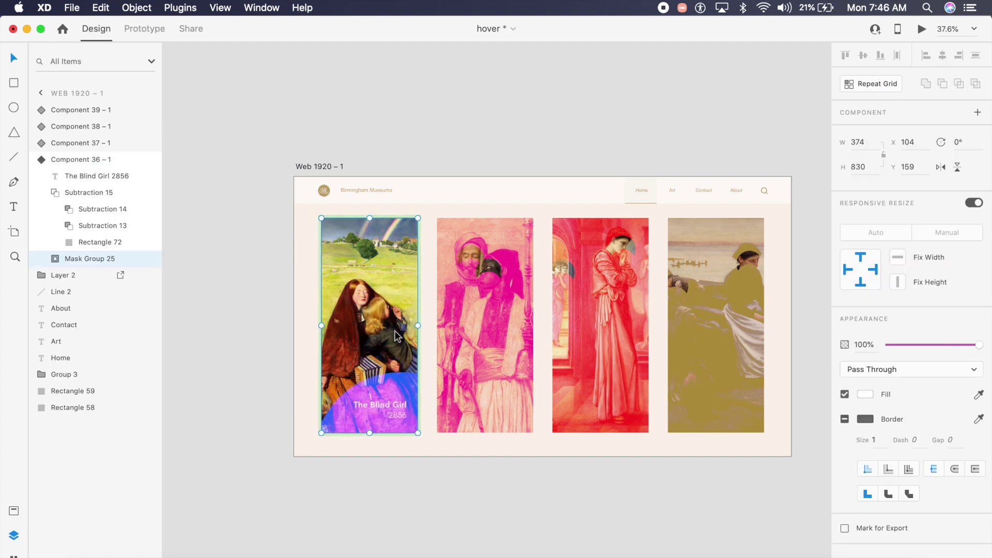
double_click(395, 331)
click(38, 294)
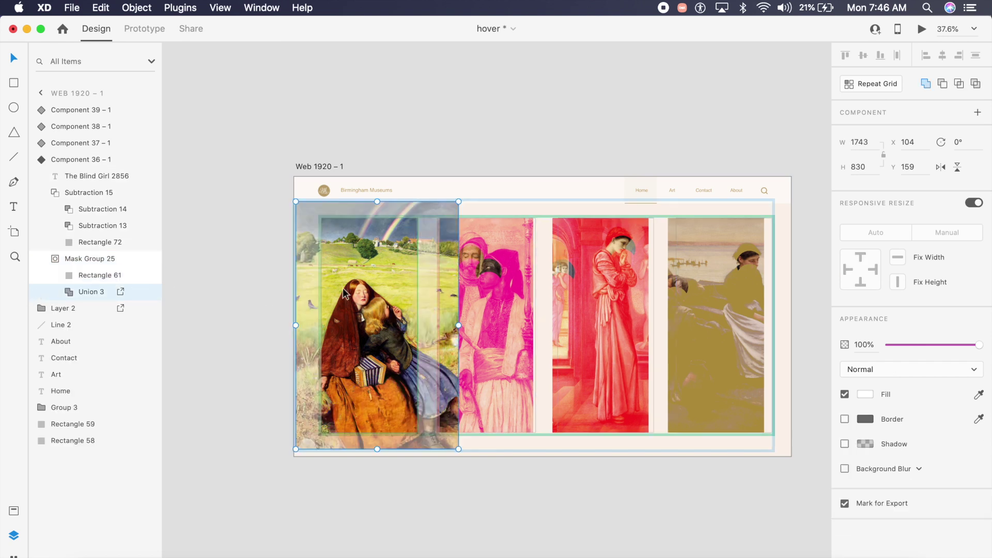
drag(458, 201, 549, 106)
drag(392, 285, 358, 289)
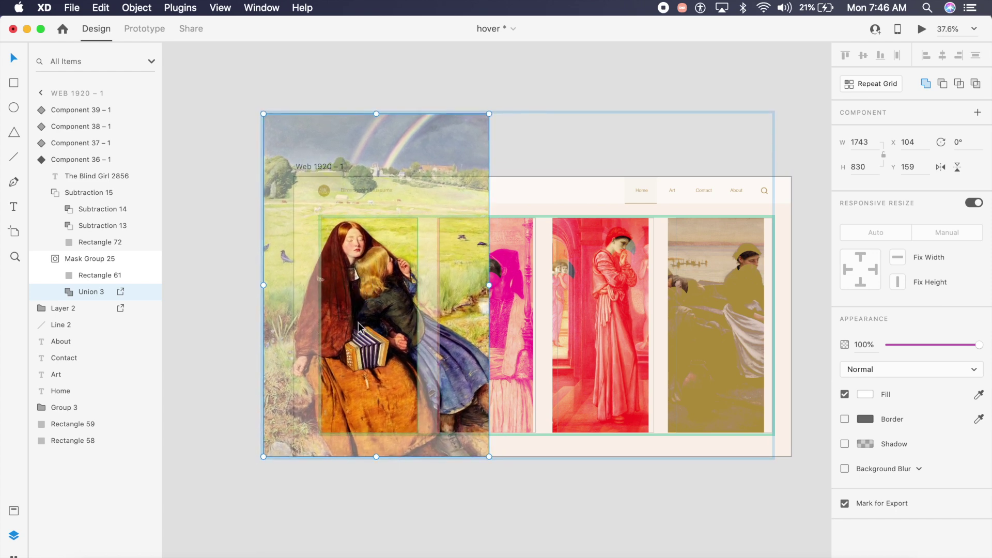
click(408, 505)
Return the first panel's component to its Default State and preview the hover zoom
click(392, 352)
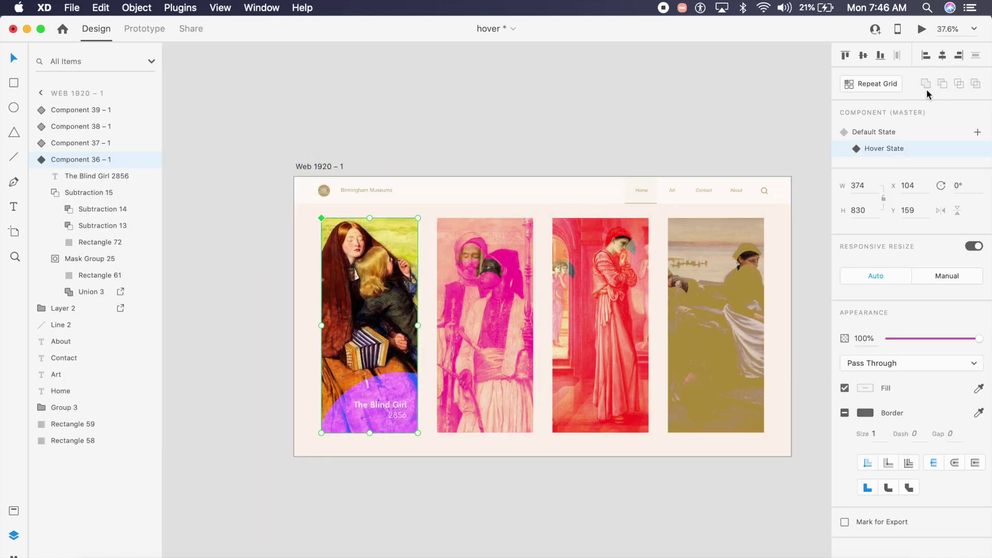
click(894, 133)
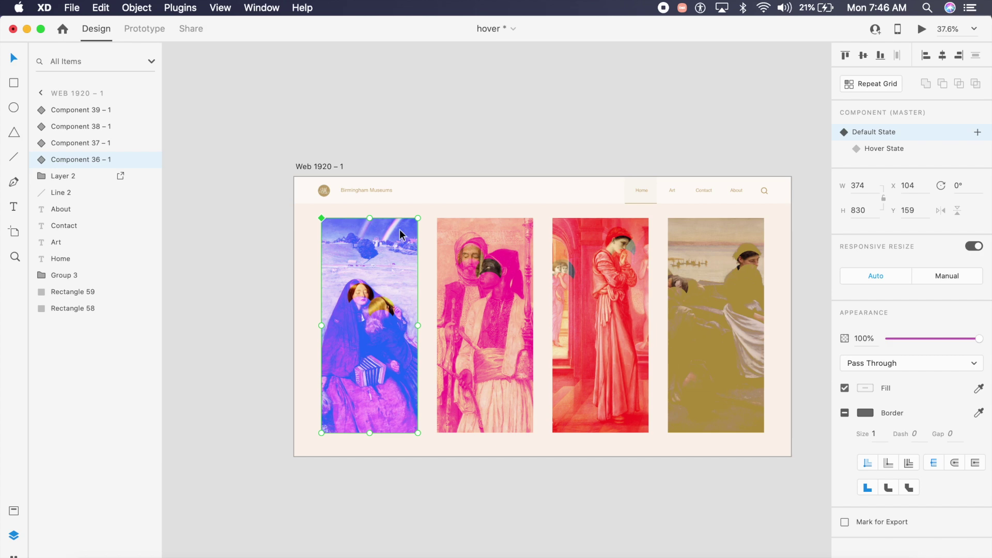
click(922, 30)
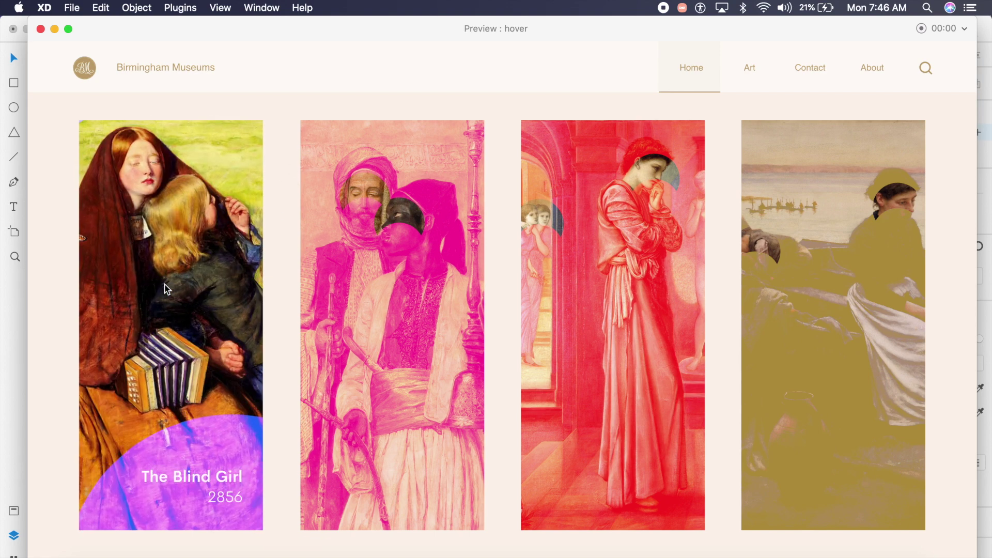
click(41, 31)
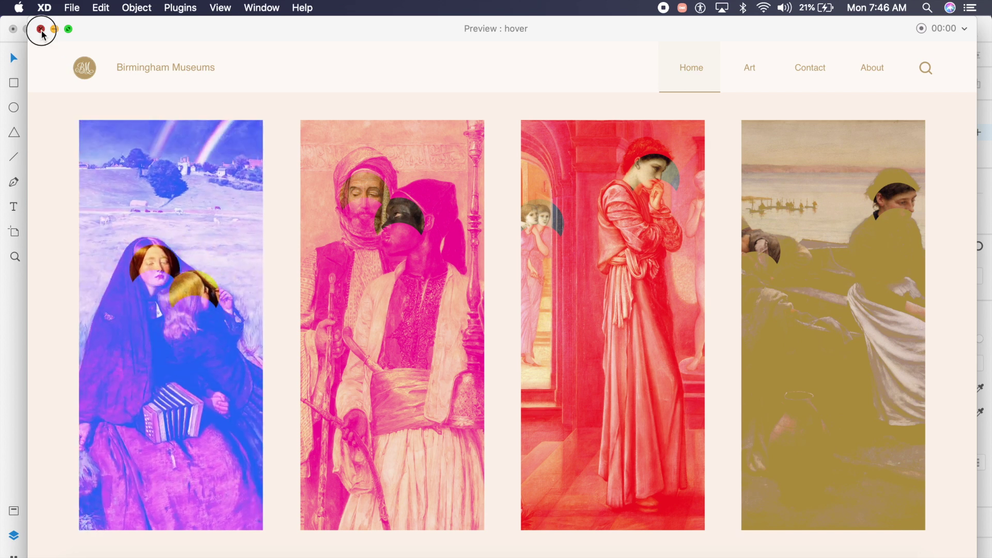
Add a new state named "Super Expanded" to the first panel's component, based on its Hover State
click(272, 273)
scroll(272, 274, down, 2)
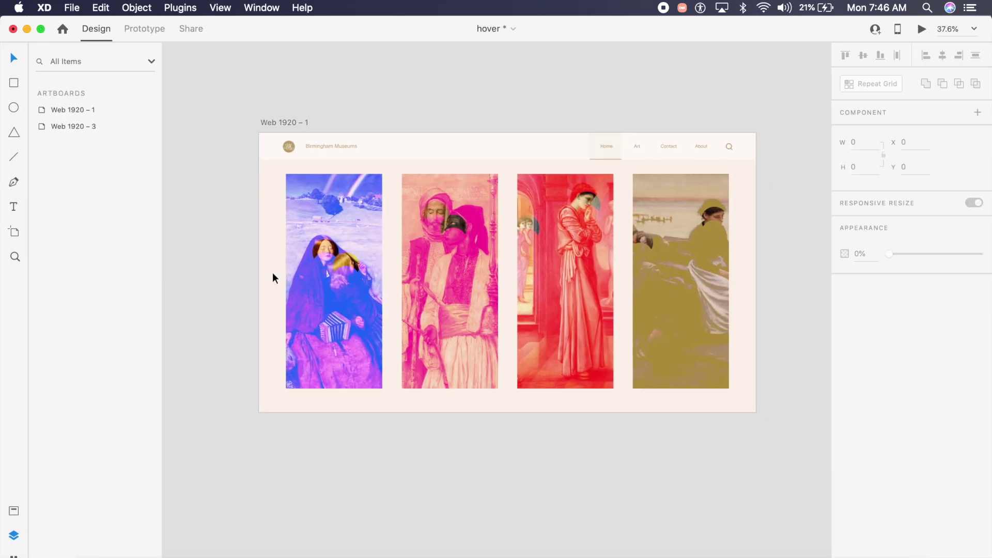
click(358, 298)
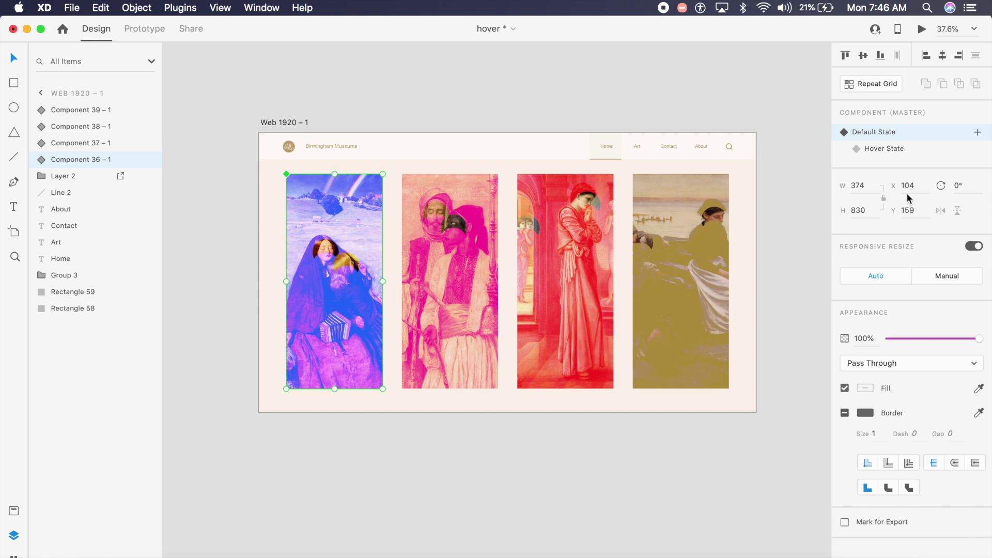
click(962, 149)
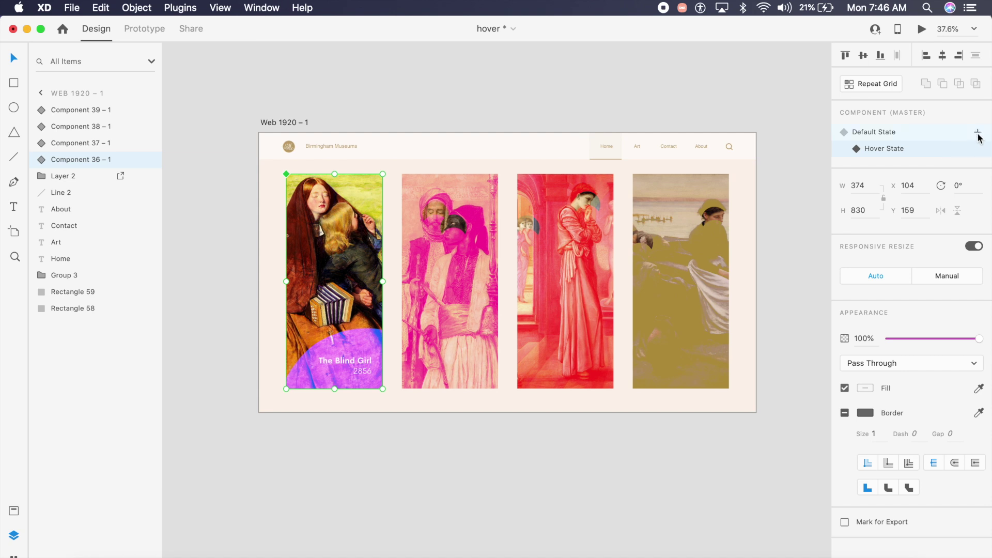
click(977, 133)
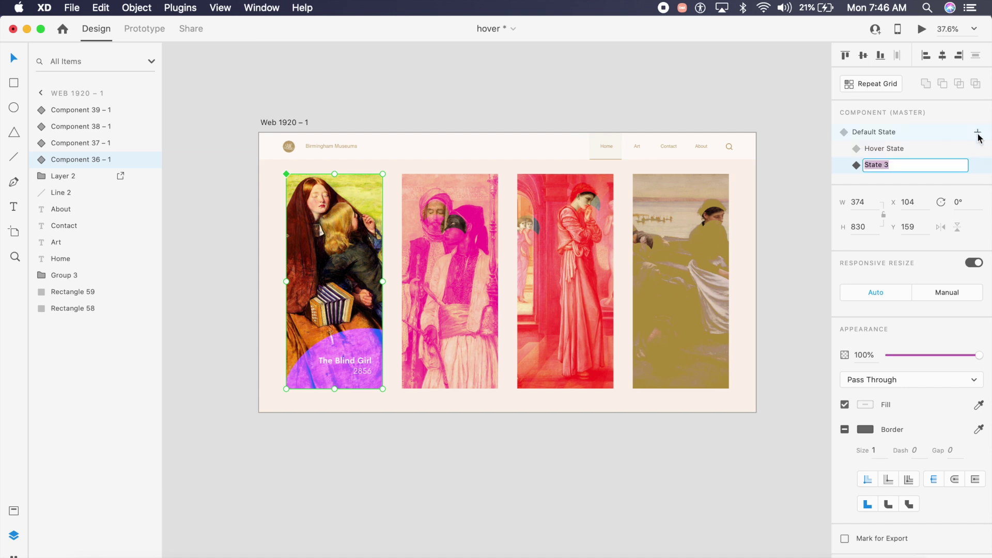
click(904, 166)
triple_click(905, 165)
text(Super Expanded)
key(Return)
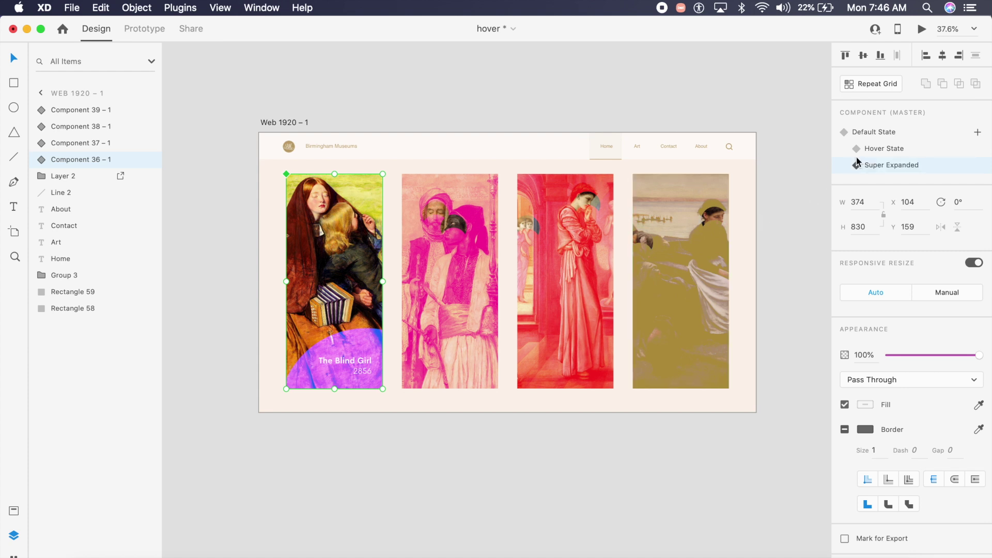
Shorten the new component state's name to "Expanded"
double_click(886, 165)
click(885, 165)
key(BackSpace)
key(BackSpace)
key(BackSpace)
key(BackSpace)
key(BackSpace)
key(BackSpace)
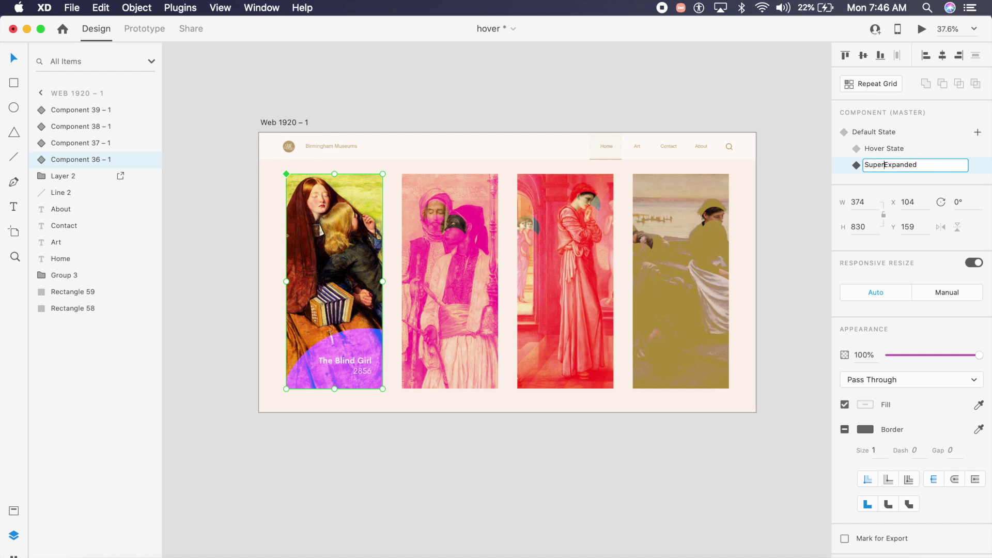
click(760, 91)
In the Expanded state, widen the painting's mask rectangle (Rectangle 61) to 2130 so it spans all four panels
scroll(760, 91, down, 1)
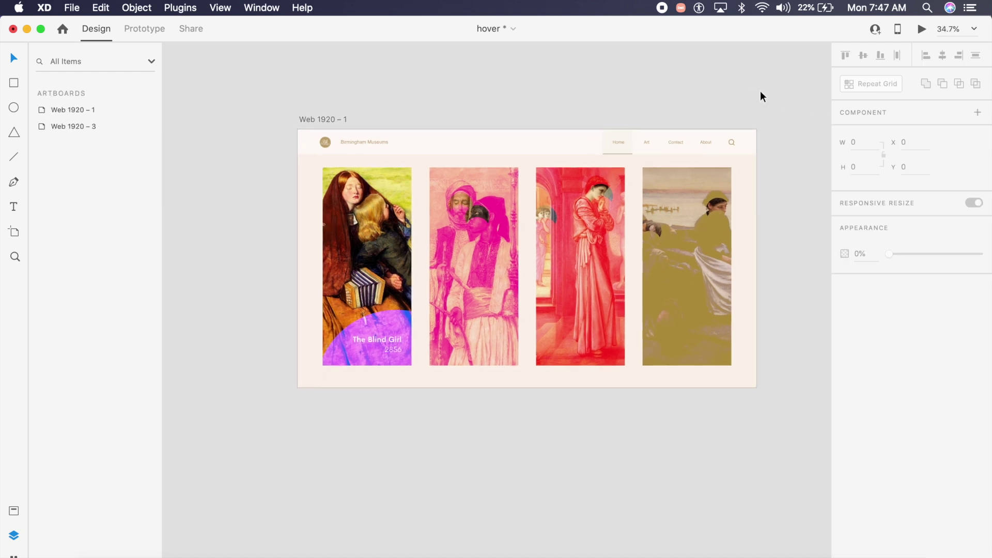
click(372, 185)
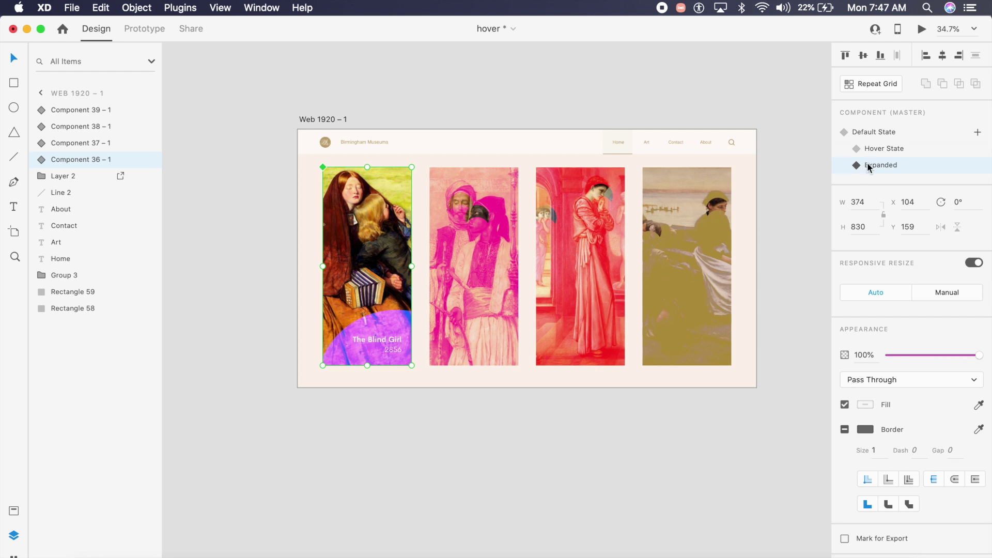
double_click(371, 248)
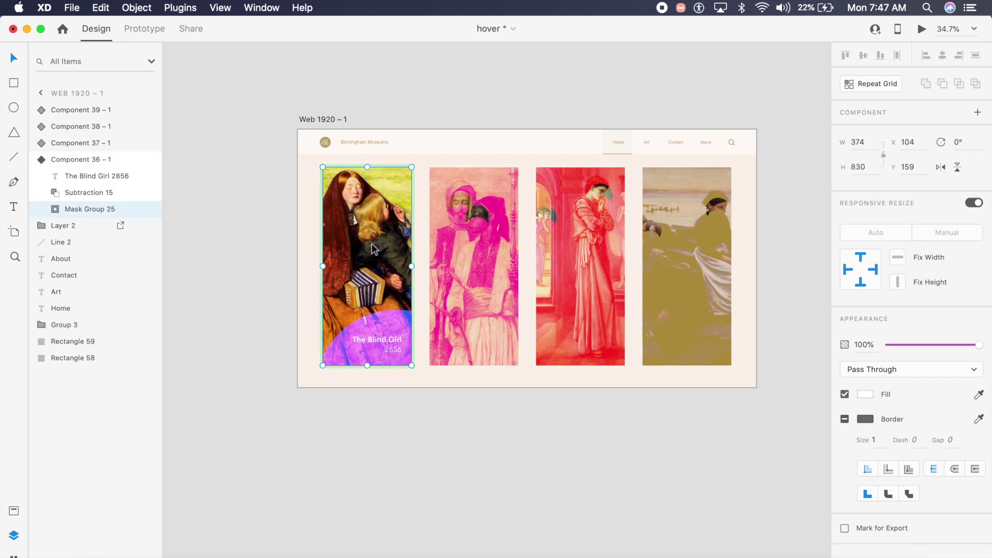
click(55, 209)
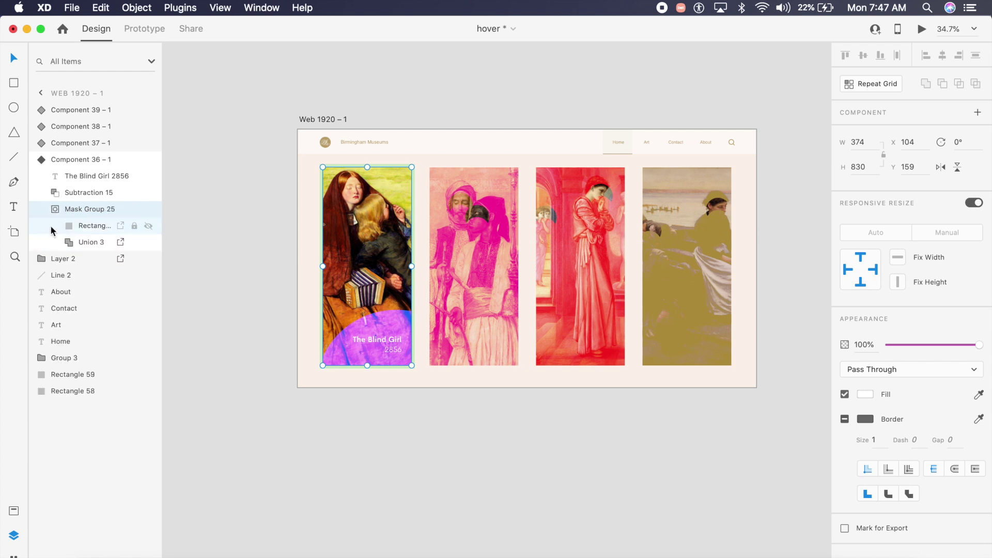
click(52, 230)
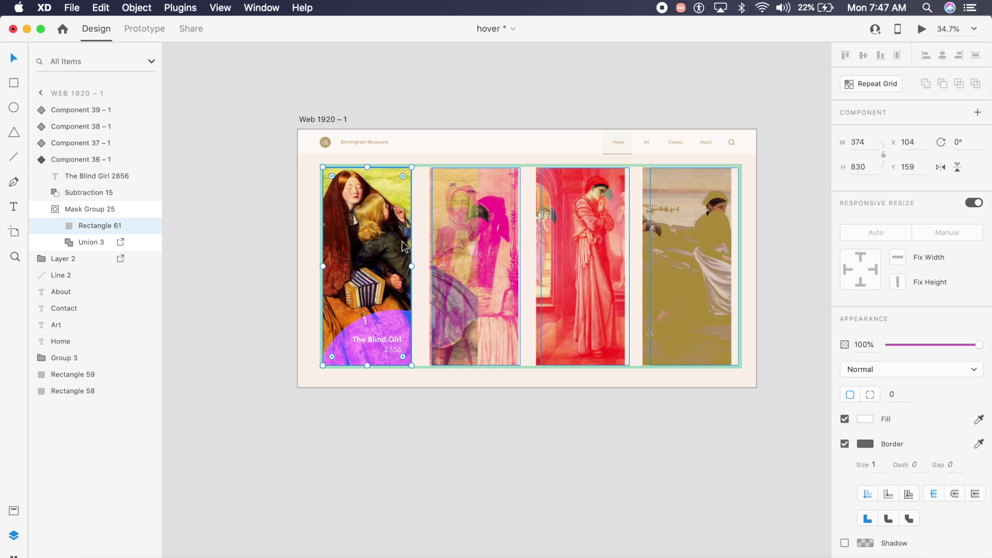
drag(412, 265, 824, 257)
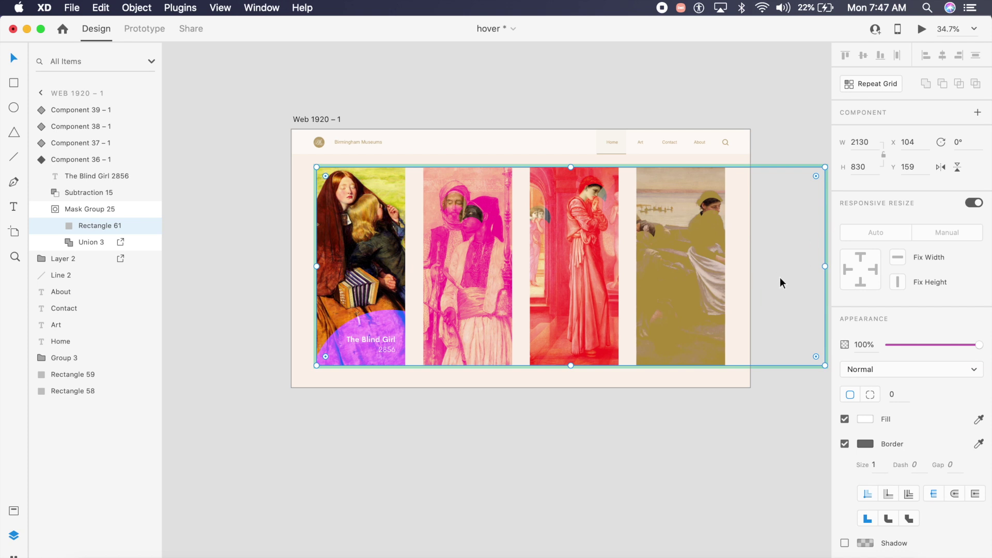
Enlarge the masked painting (Union 3) and reposition it so it fills the mask across all four panels
click(368, 258)
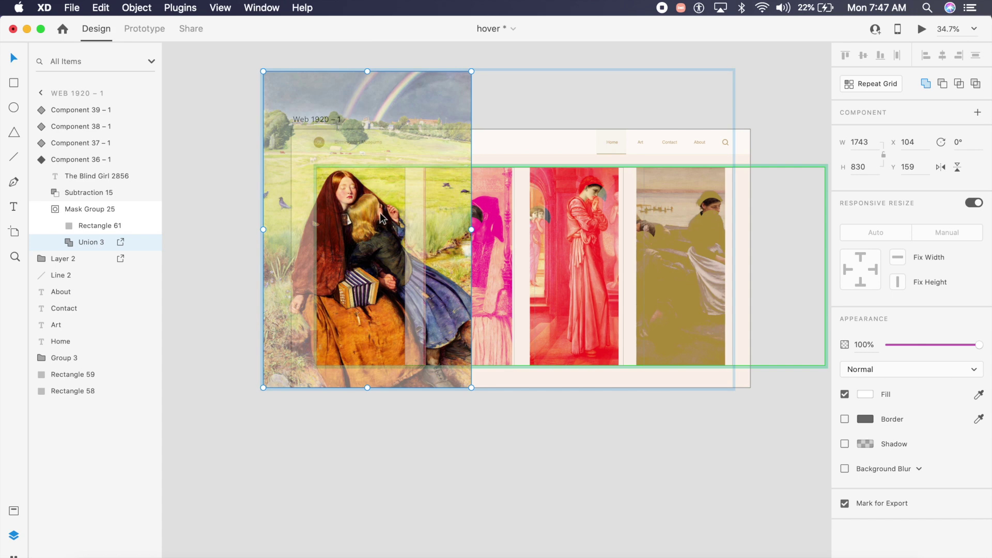
drag(471, 388, 752, 517)
scroll(751, 519, down, 5)
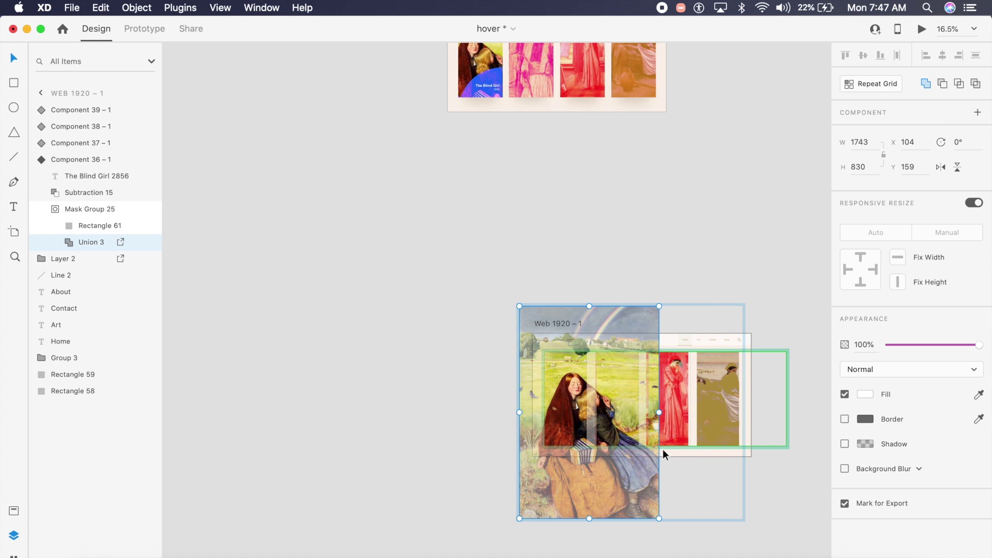
scroll(627, 444, right, 3)
drag(568, 383, 652, 388)
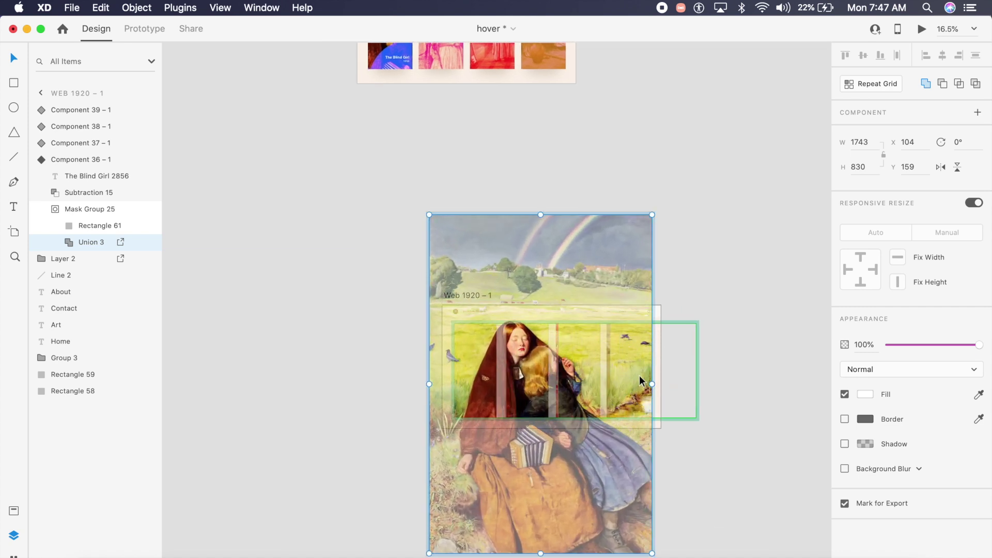
drag(591, 372, 605, 372)
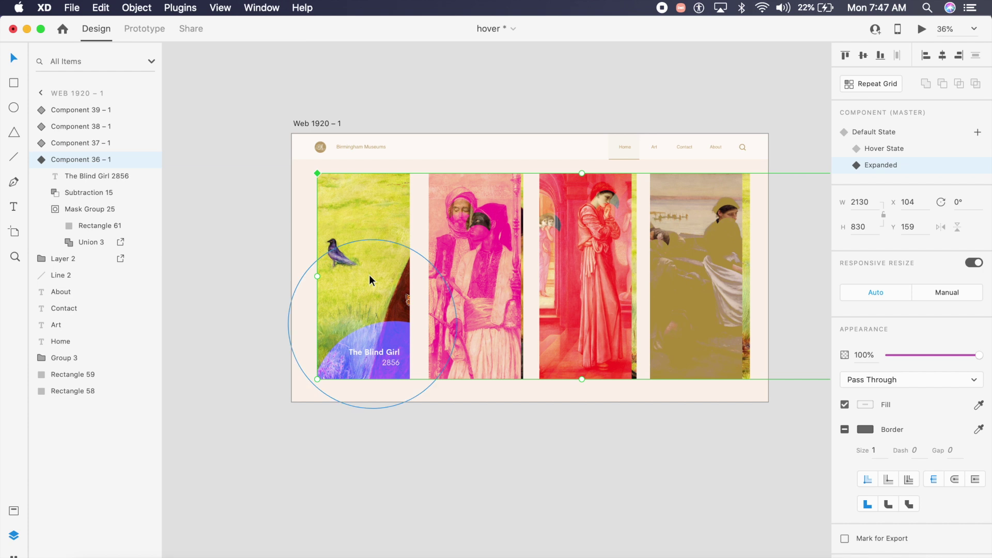
Bring the first panel's expanded component in front of the other panels and nudge it left to about X 94
key(super+shift+bracketright)
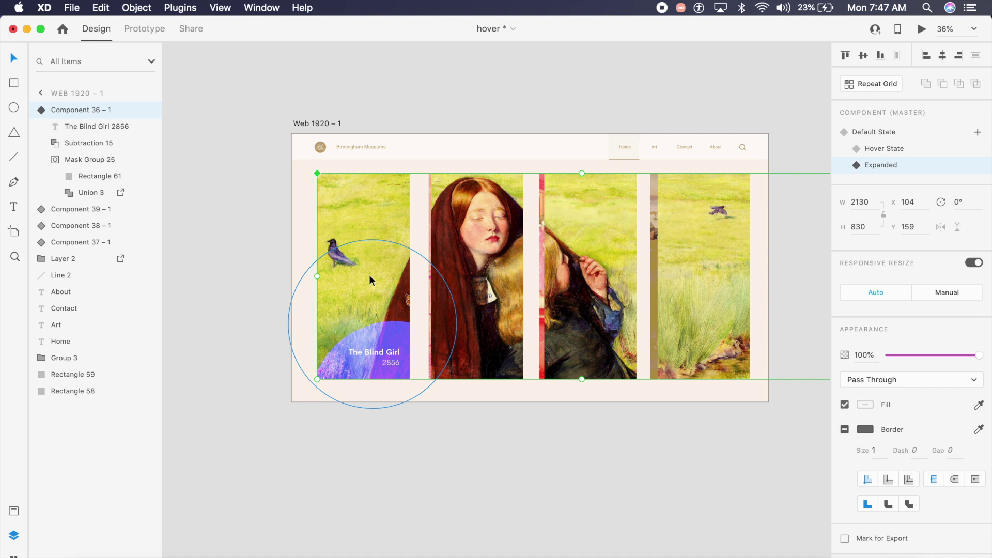
key(Escape)
click(500, 307)
key(shift+Left)
key(Left)
key(Left)
key(Left)
key(Left)
key(Left)
key(Left)
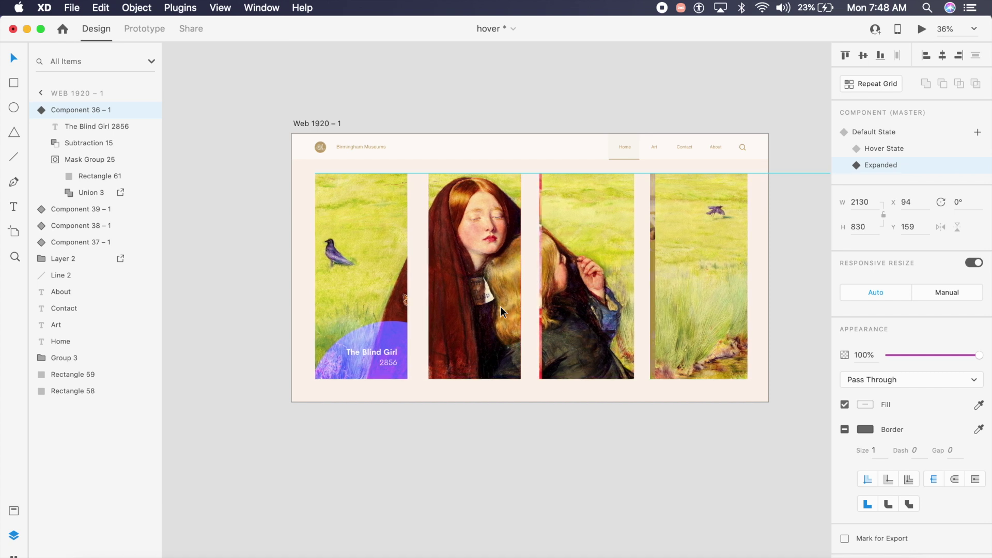
Nudge the first panel's expanded component left to X 74 so the painting sections line up with the four panels
key(Left)
key(Left)
key(Left)
key(Left)
key(Left)
key(Left)
key(Left)
key(Left)
key(Left)
key(Left)
key(Left)
key(Left)
key(Left)
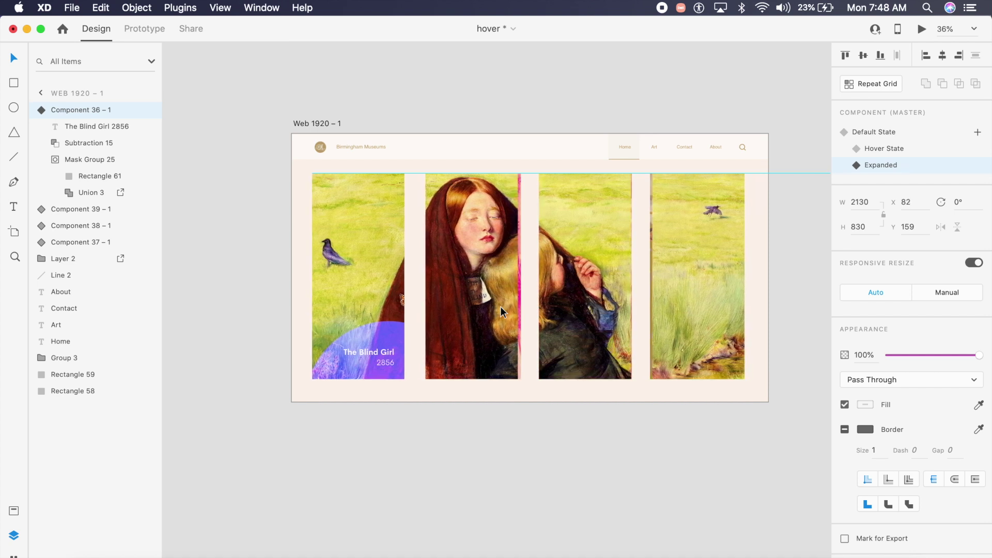
In the first panel's Hover State, add a Tap interaction that auto-animates to the Expanded state
click(921, 136)
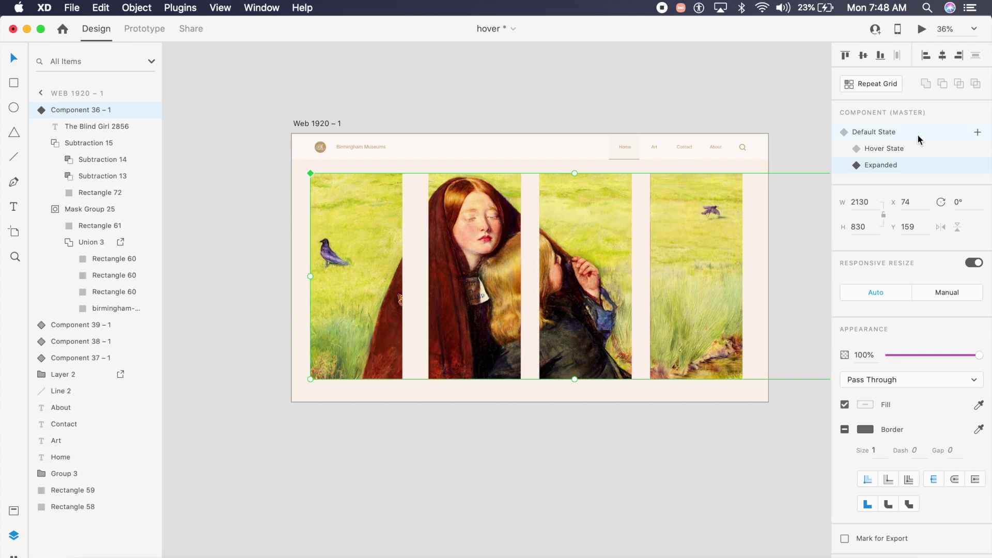
click(883, 148)
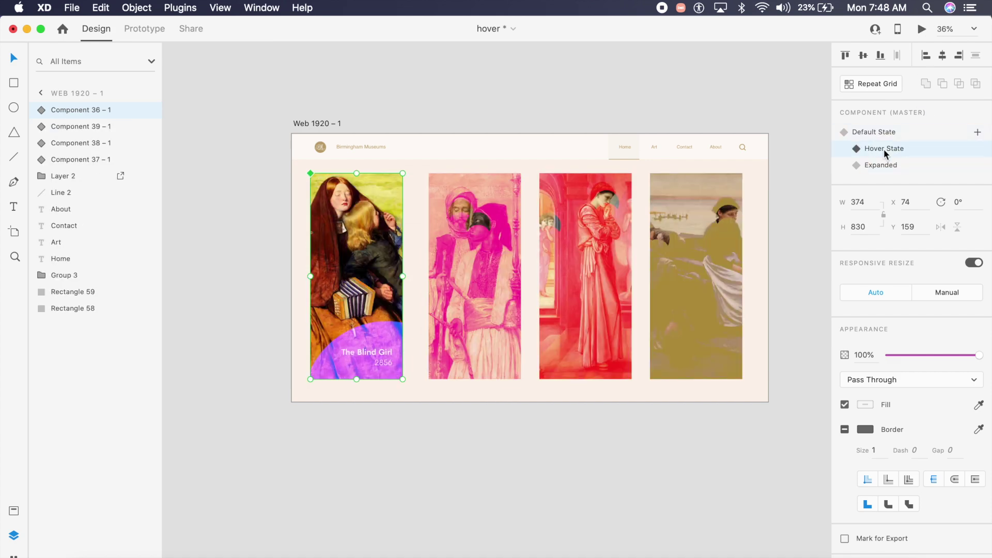
click(148, 28)
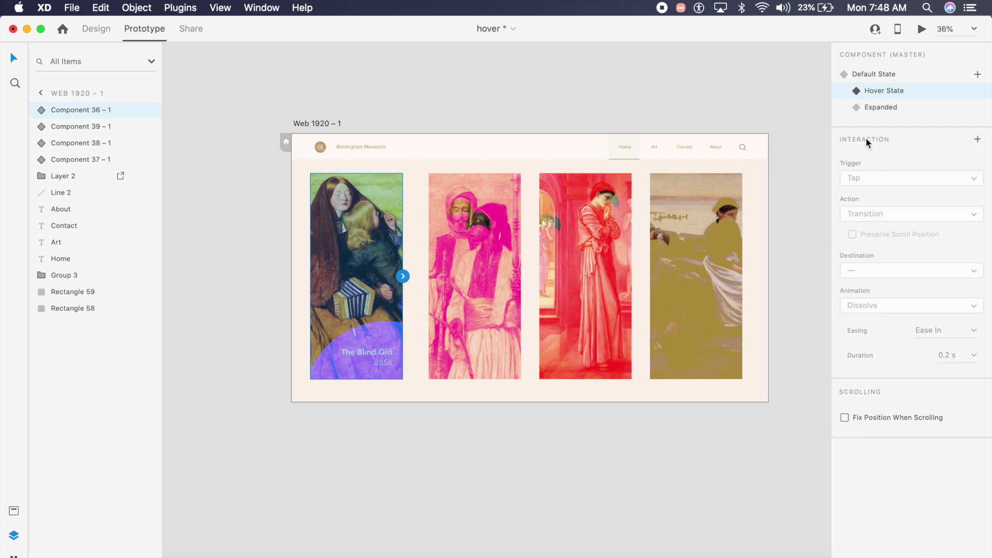
click(979, 141)
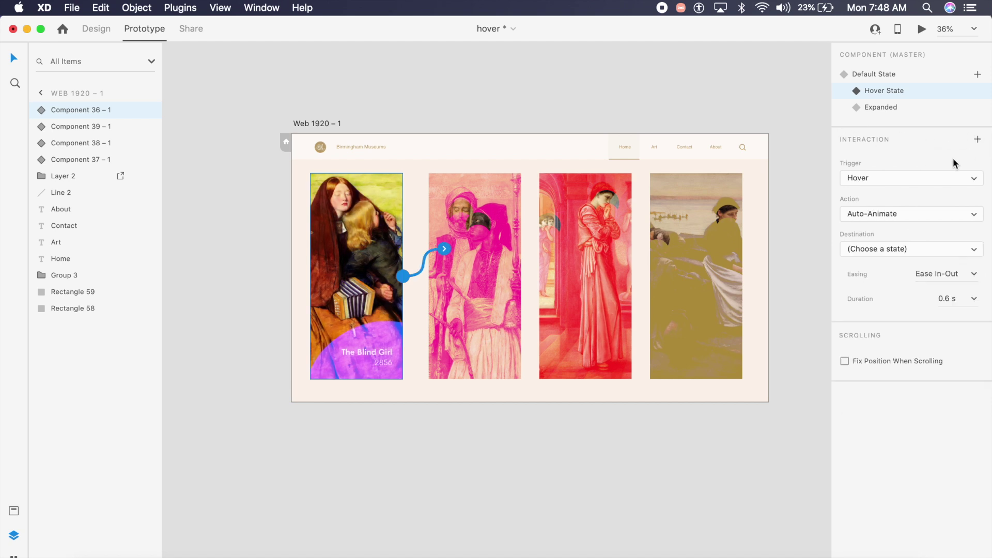
click(934, 177)
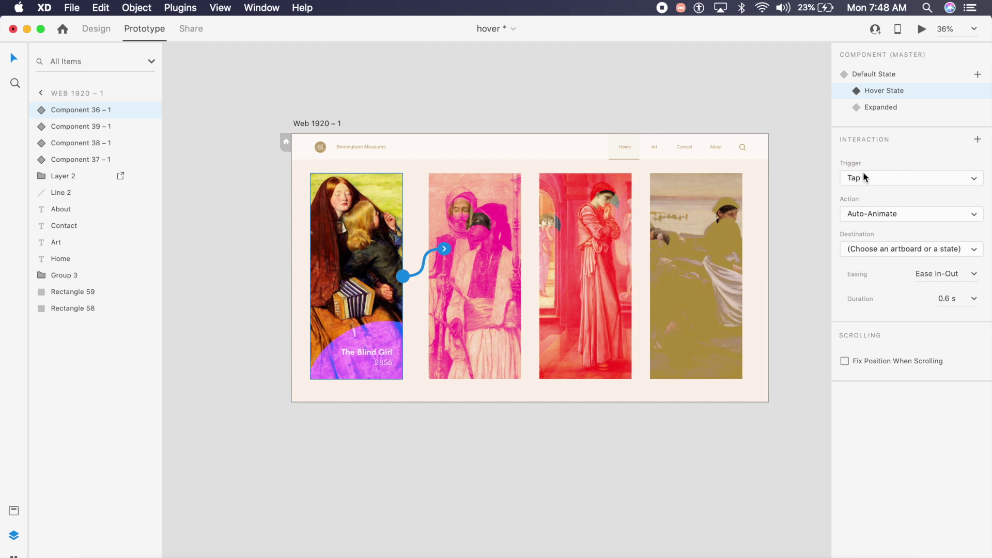
click(980, 253)
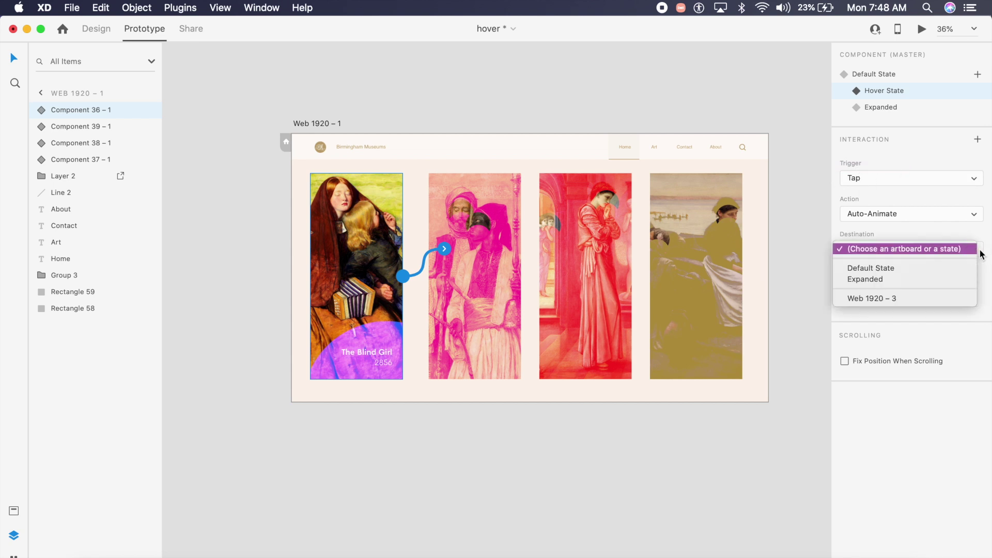
click(886, 282)
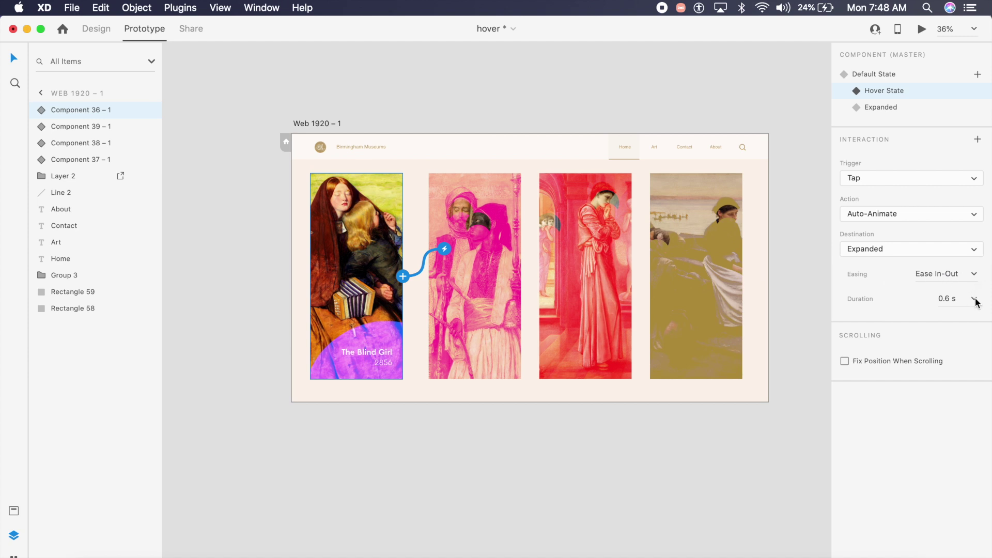
click(786, 222)
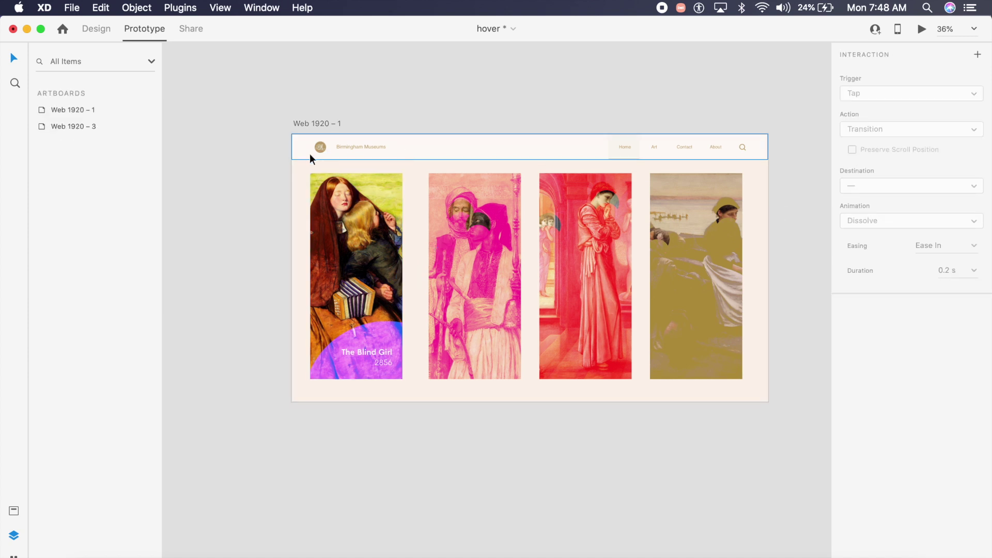
Return the first panel to its Default State and preview the prototype, testing the panel's hover and tap interactions
click(369, 197)
click(878, 74)
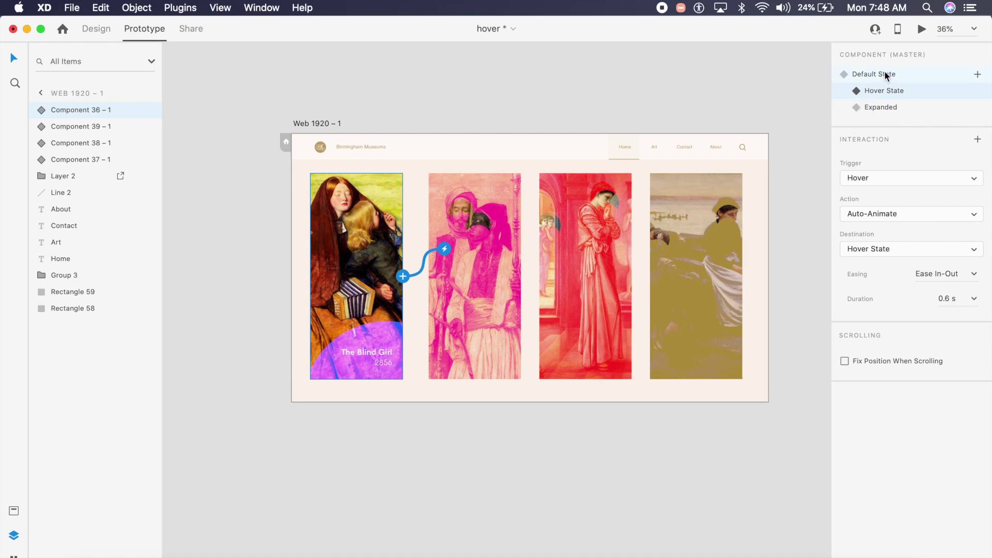
click(922, 29)
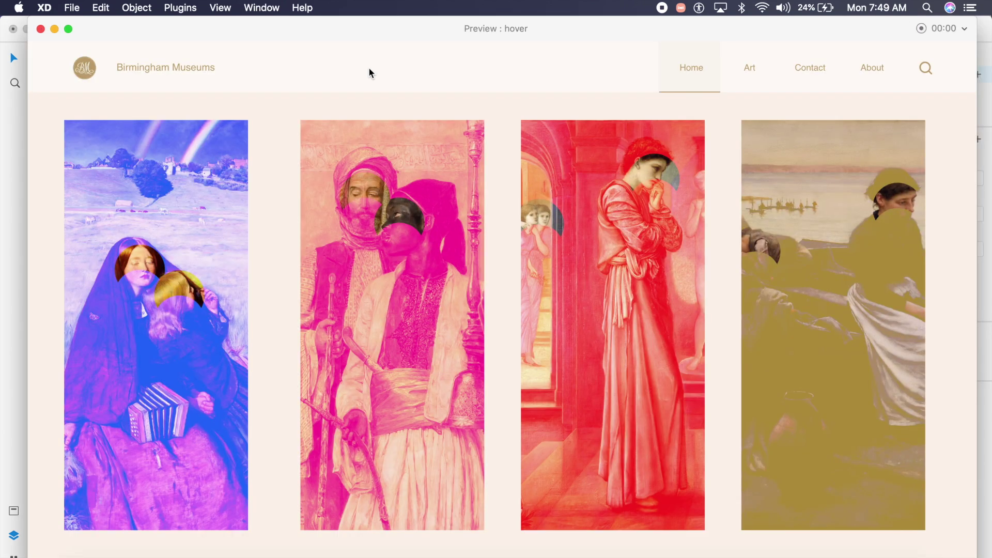
mouse_move(182, 189)
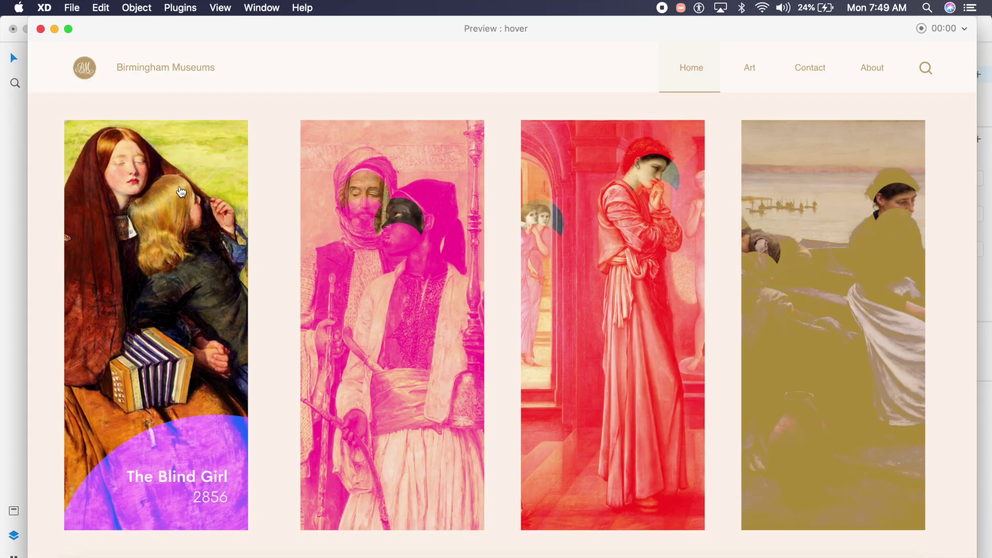
click(180, 192)
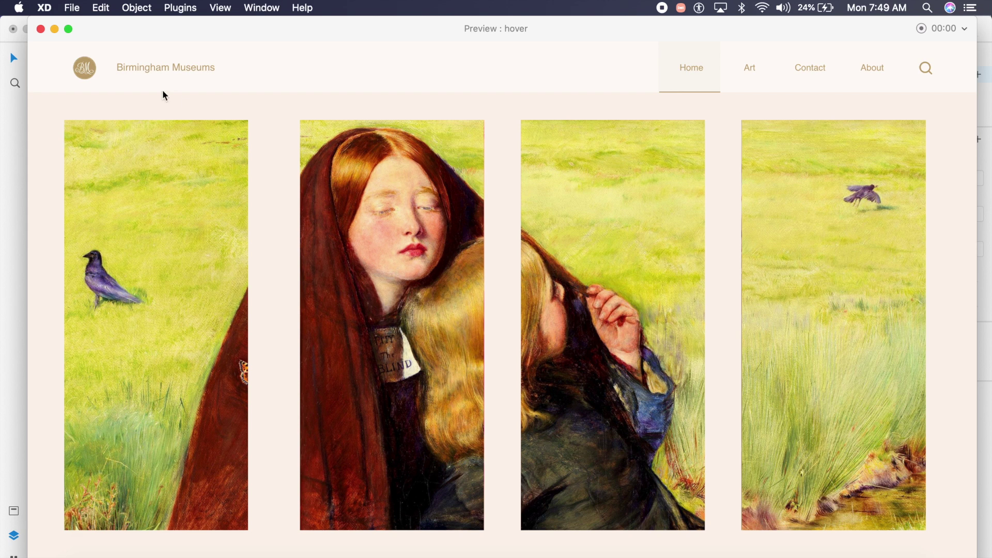
click(40, 29)
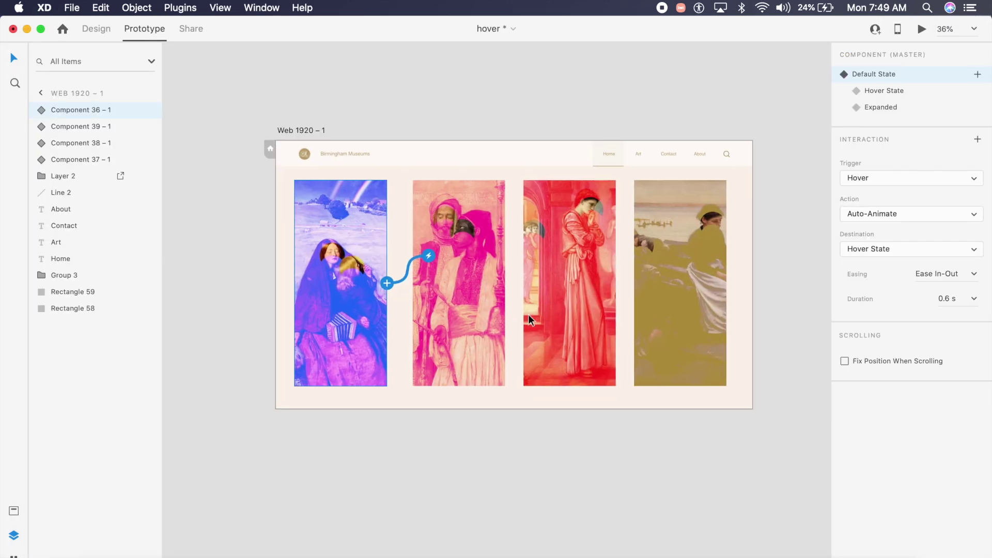
Add a new component state based on Expanded and name it "Super Expanded"
click(913, 109)
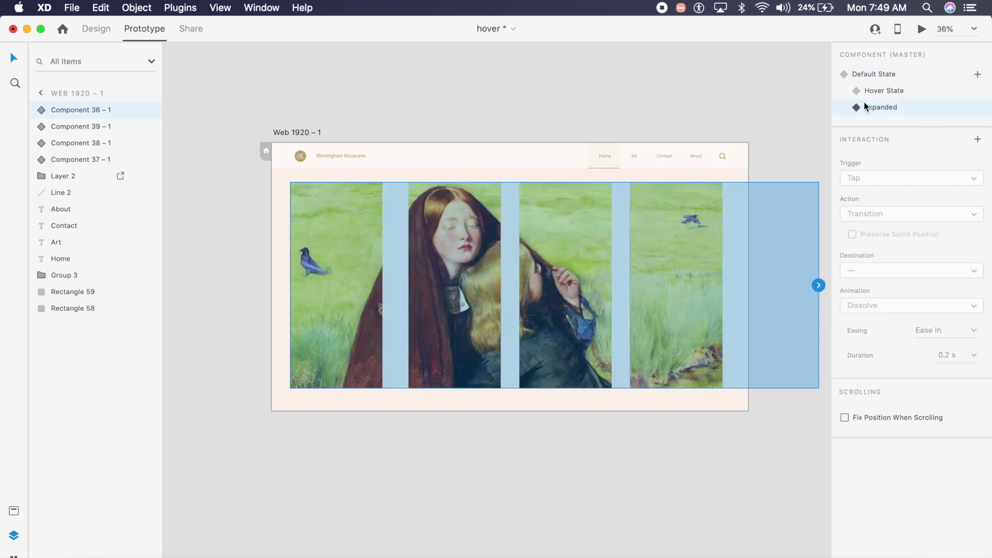
click(978, 75)
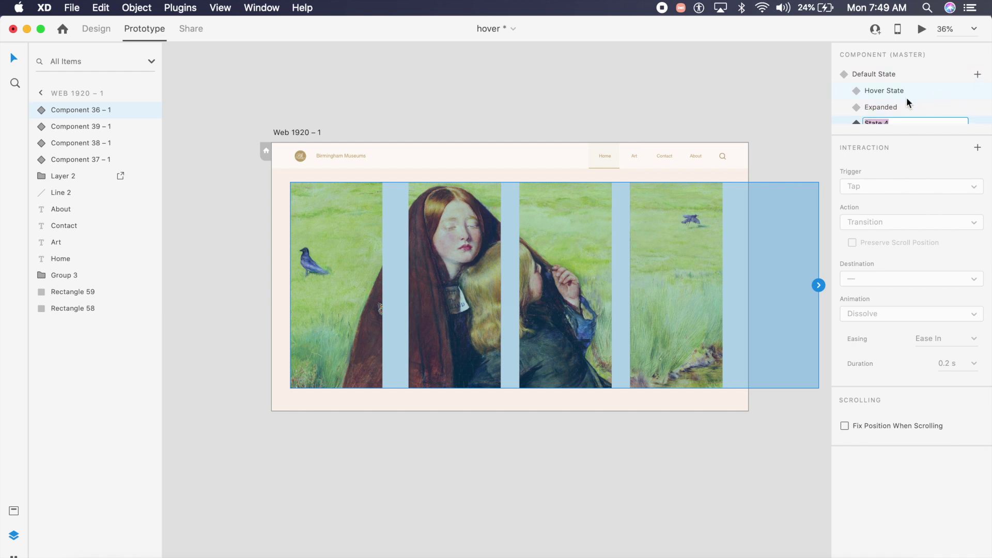
text(Super Ex)
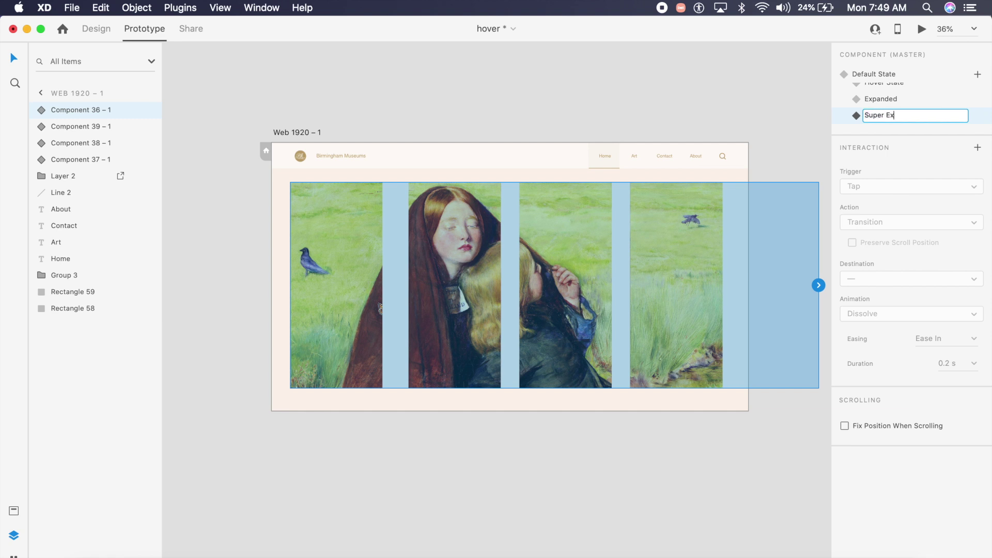
key(Return)
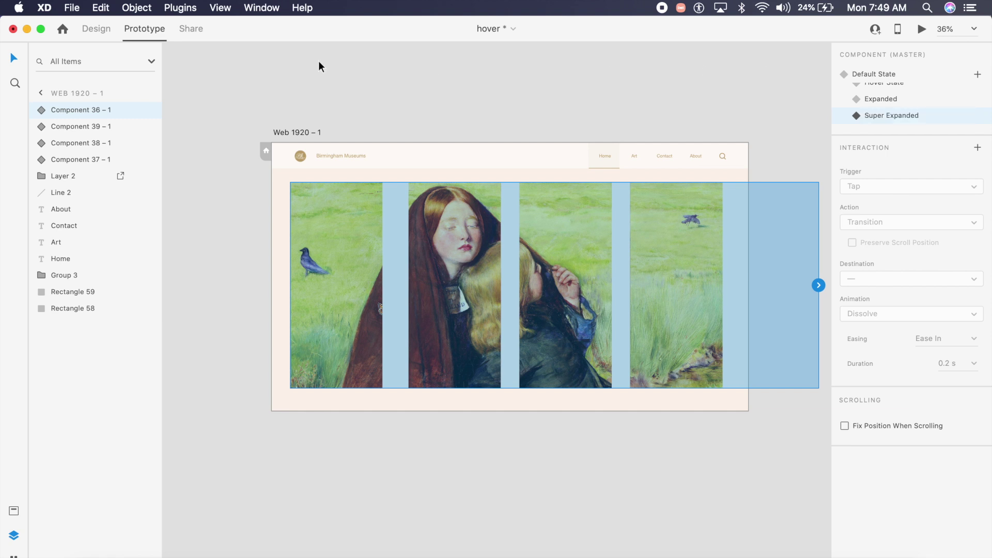
In the Super Expanded state, stretch the four rectangles inside Union 3 so the painting covers the whole artboard without gaps
click(89, 27)
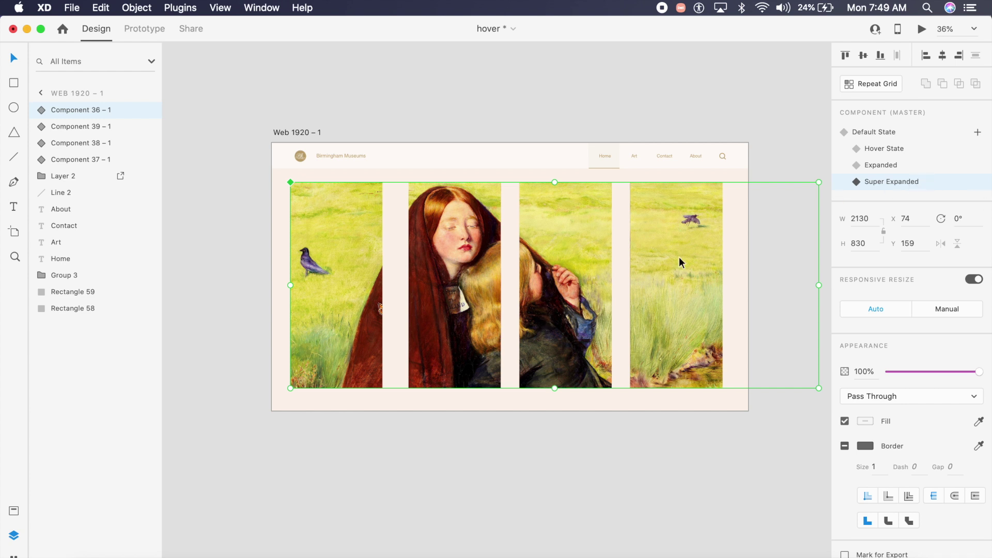
double_click(674, 274)
double_click(654, 286)
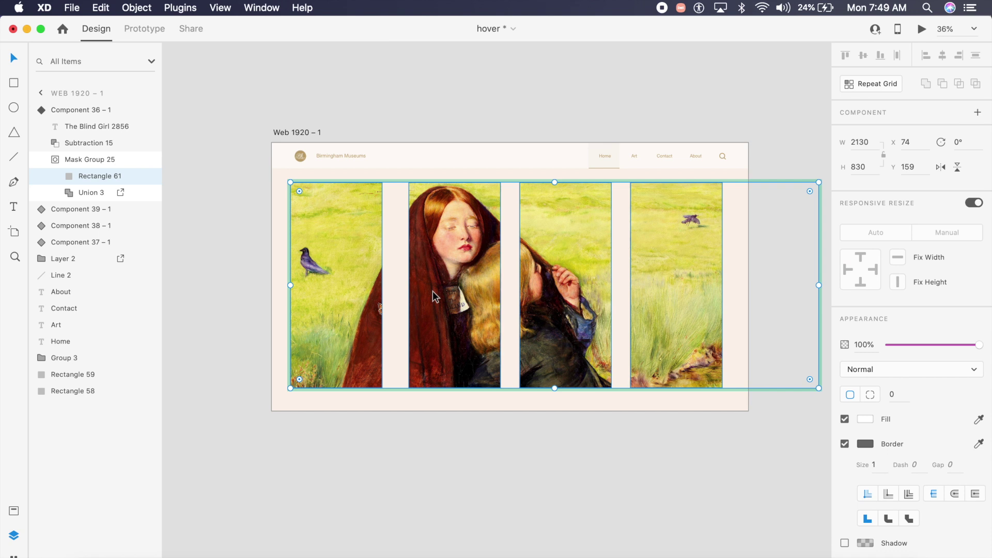
click(68, 194)
click(84, 211)
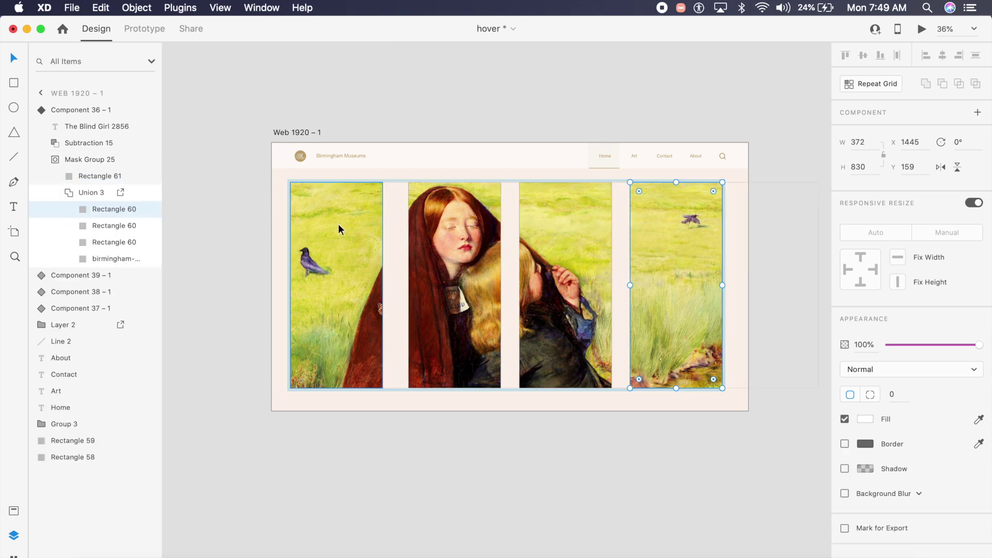
drag(676, 181, 678, 142)
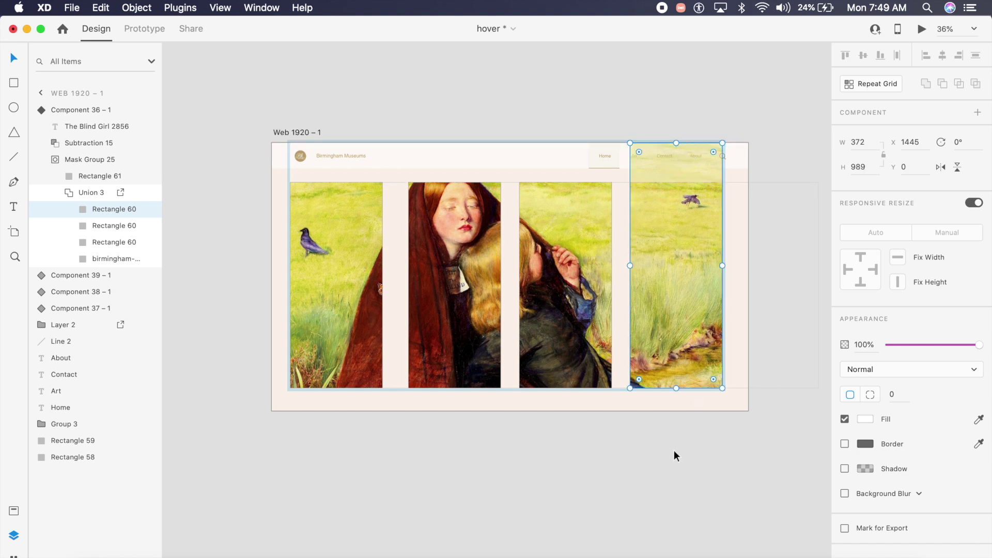
drag(675, 388, 682, 411)
drag(722, 279, 746, 278)
double_click(545, 310)
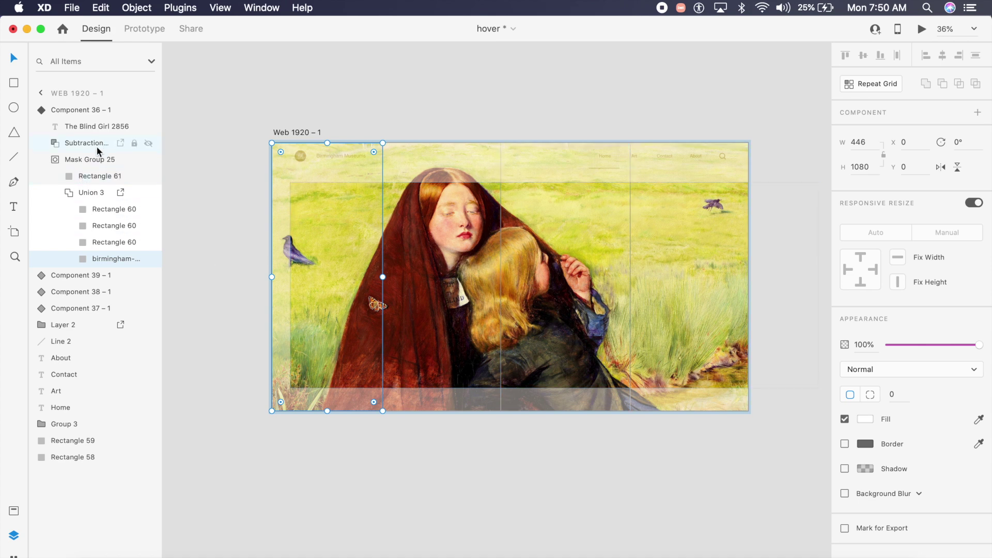
Enlarge the mask rectangle (Rectangle 61) to a height of 1080 and extend it to the artboard's edge at X 0, Y 0
click(81, 175)
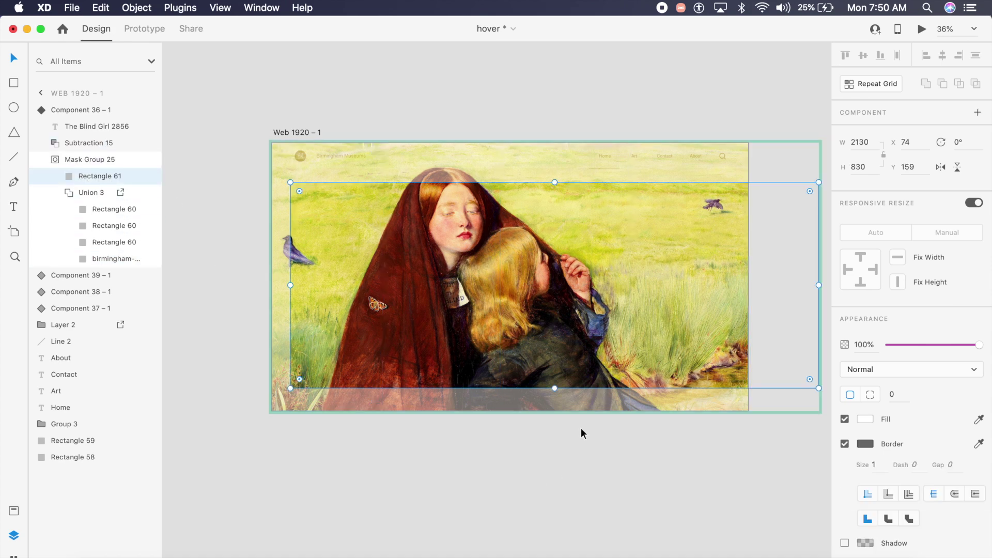
drag(555, 388, 563, 410)
drag(554, 182, 550, 143)
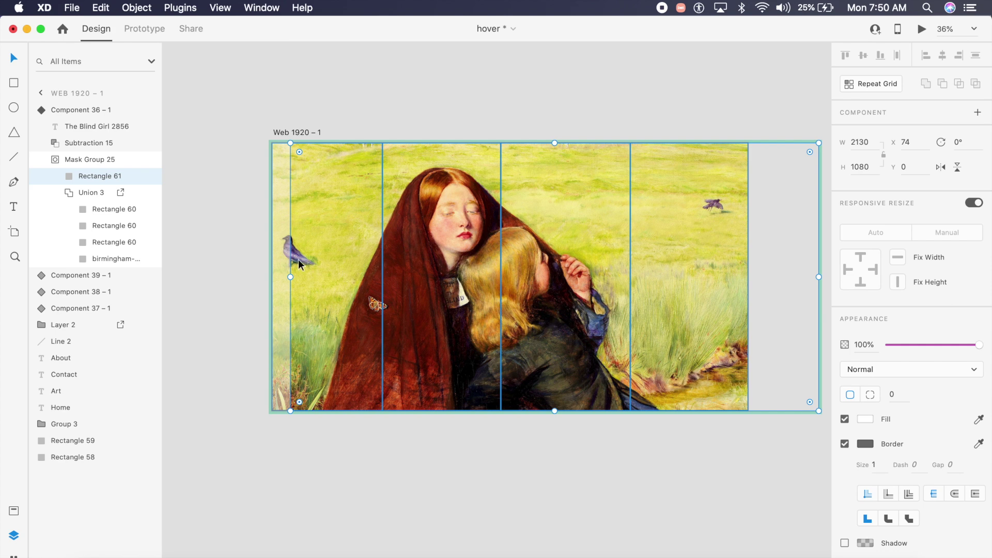
drag(290, 278, 271, 277)
click(211, 290)
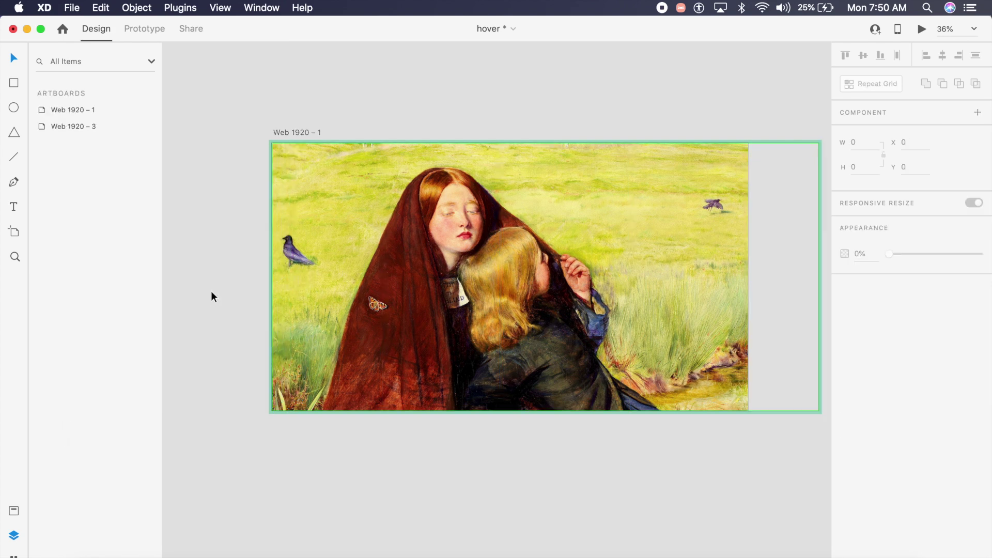
In the component's Expanded state, add a Tap interaction that auto-animates to Super Expanded and adjust its duration
click(457, 265)
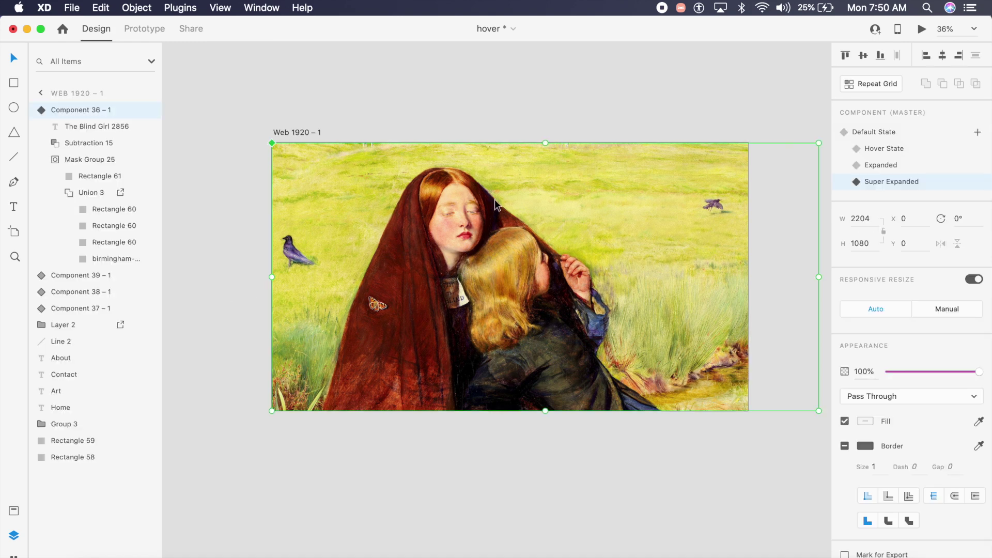
click(879, 133)
click(899, 166)
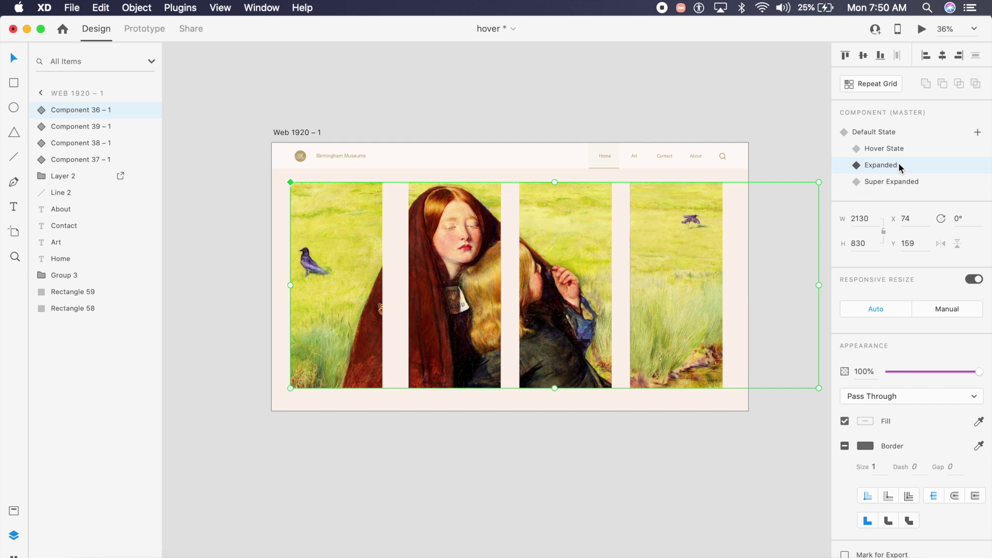
click(135, 30)
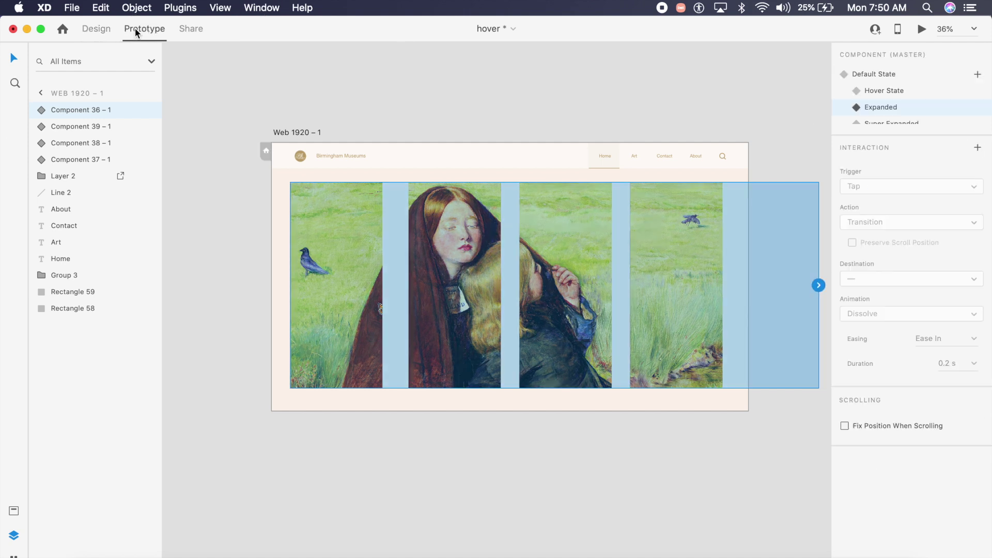
scroll(925, 105, down, 1)
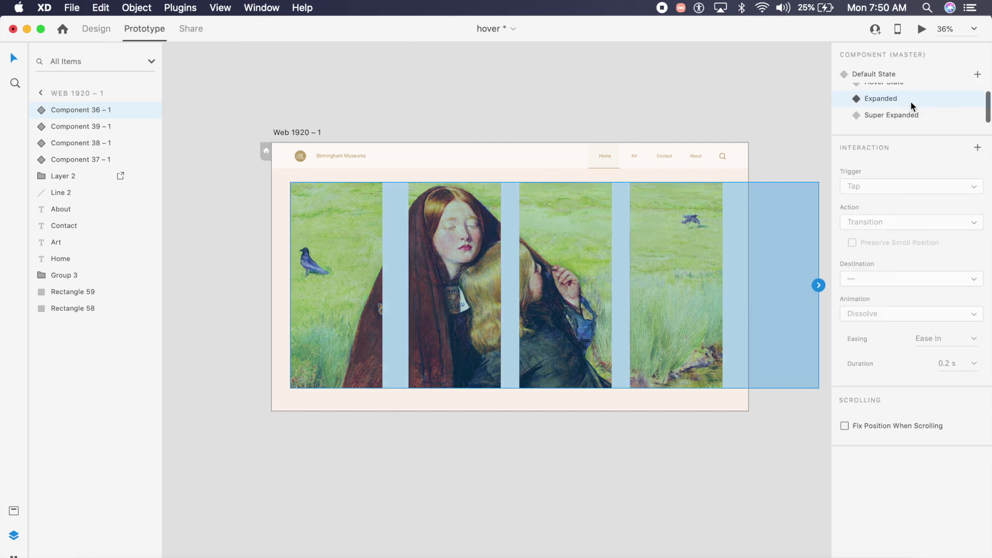
click(977, 148)
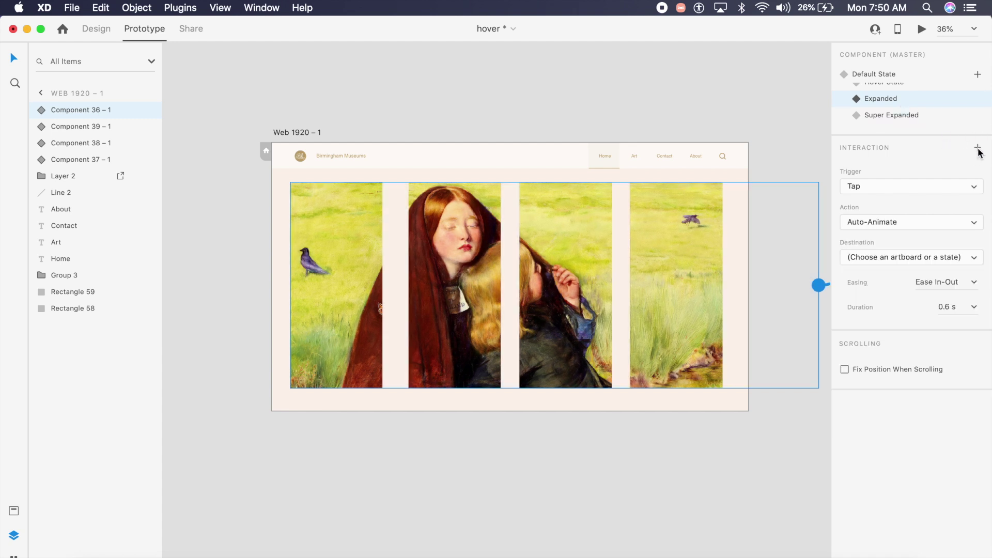
click(933, 187)
click(932, 186)
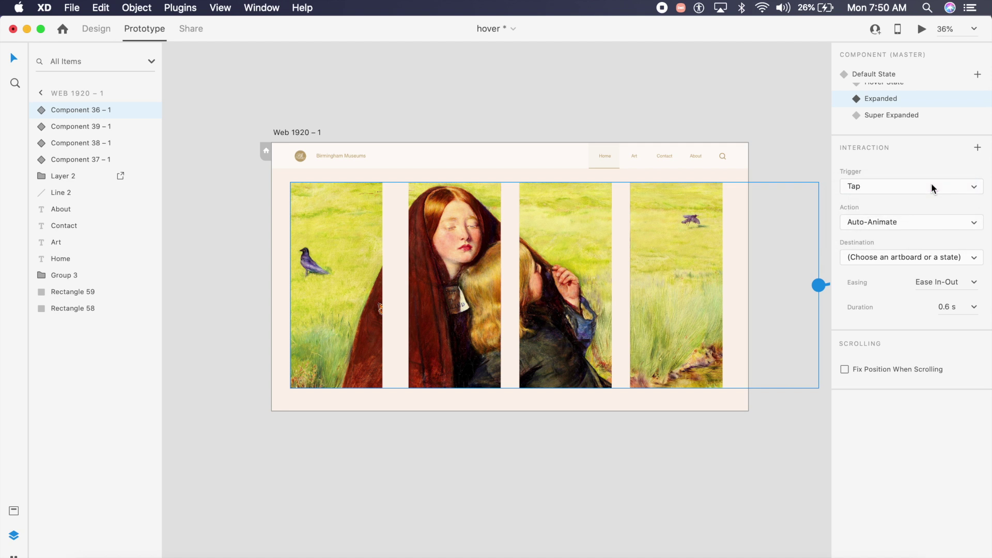
click(932, 227)
click(894, 222)
click(943, 258)
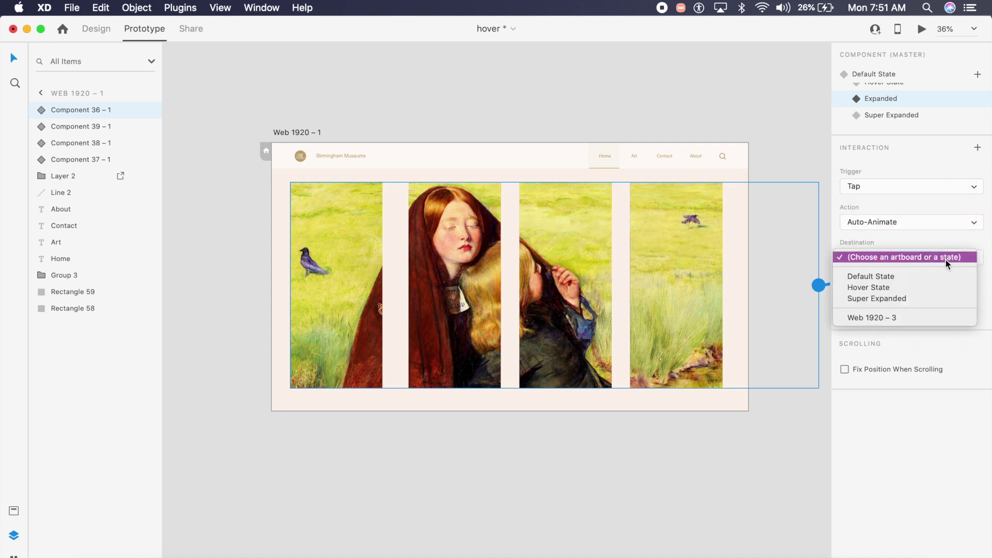
click(882, 299)
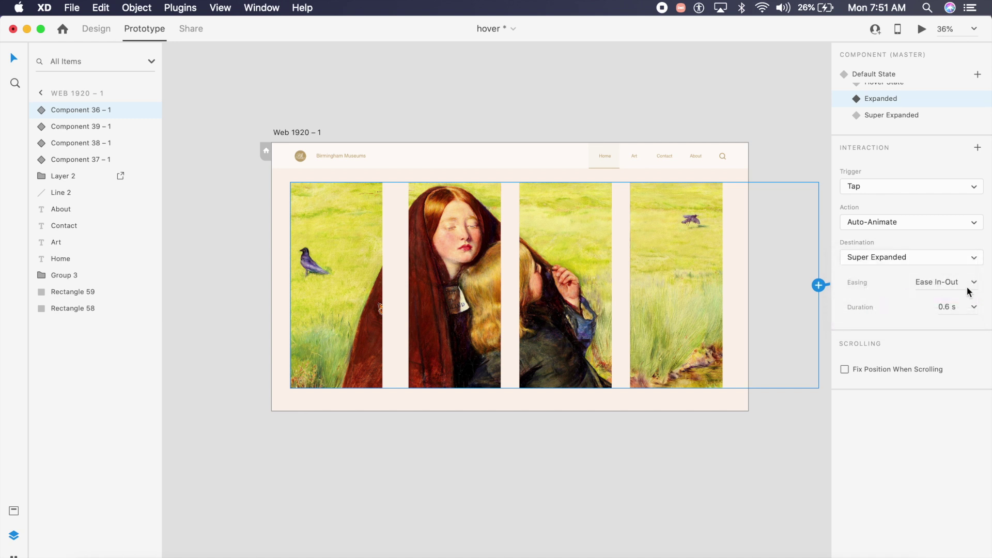
click(974, 313)
click(963, 337)
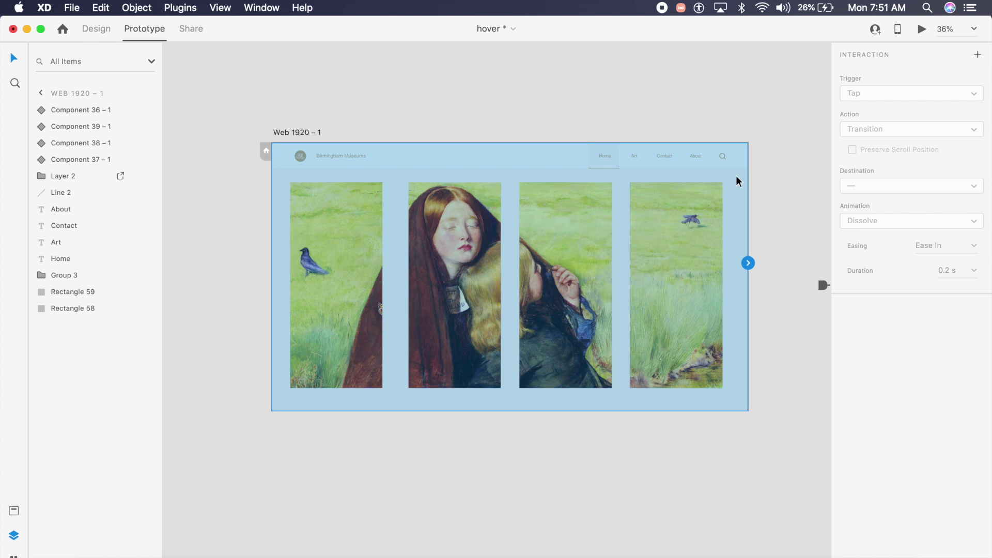
Preview the prototype, expand the first painting across all panels and then over the full page, and close the preview
click(922, 72)
click(921, 29)
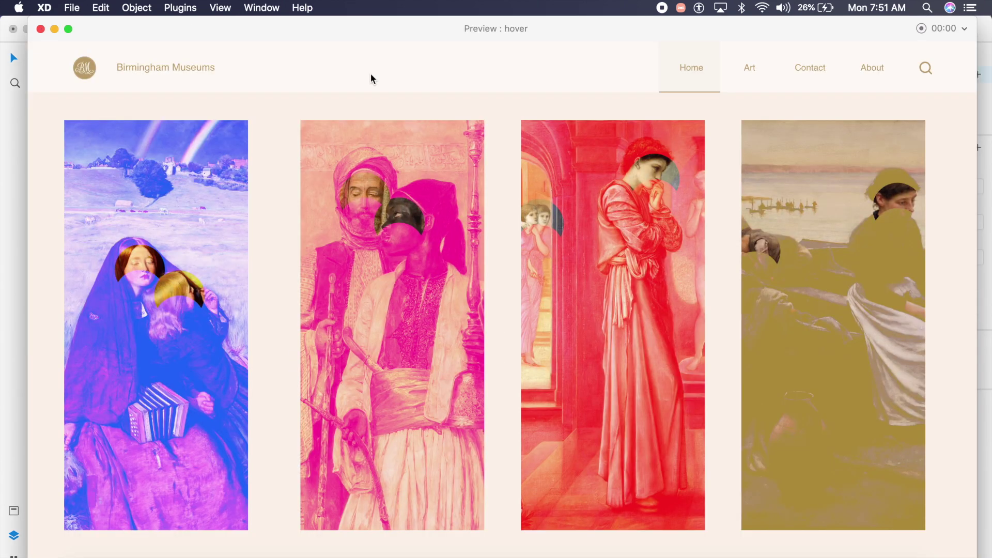
mouse_move(162, 232)
click(161, 232)
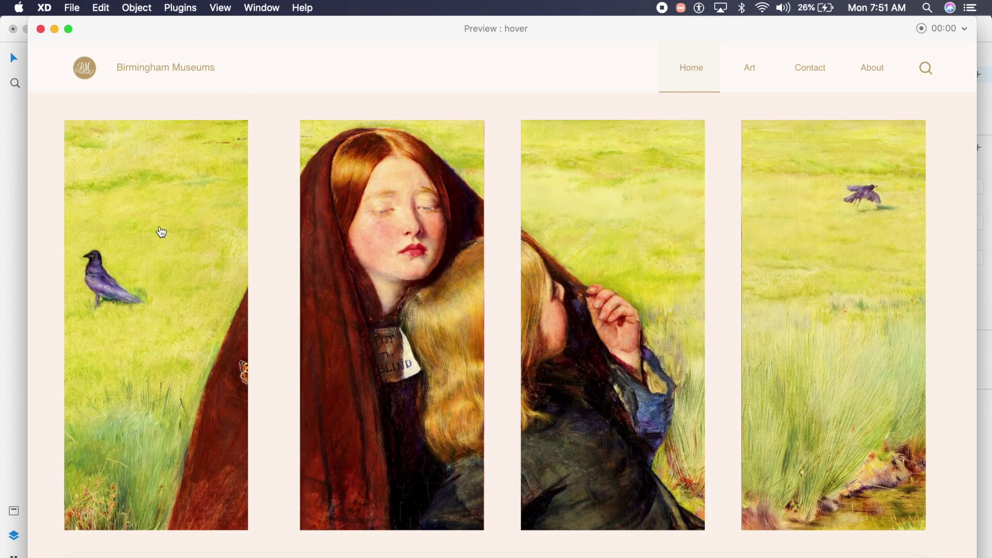
click(161, 232)
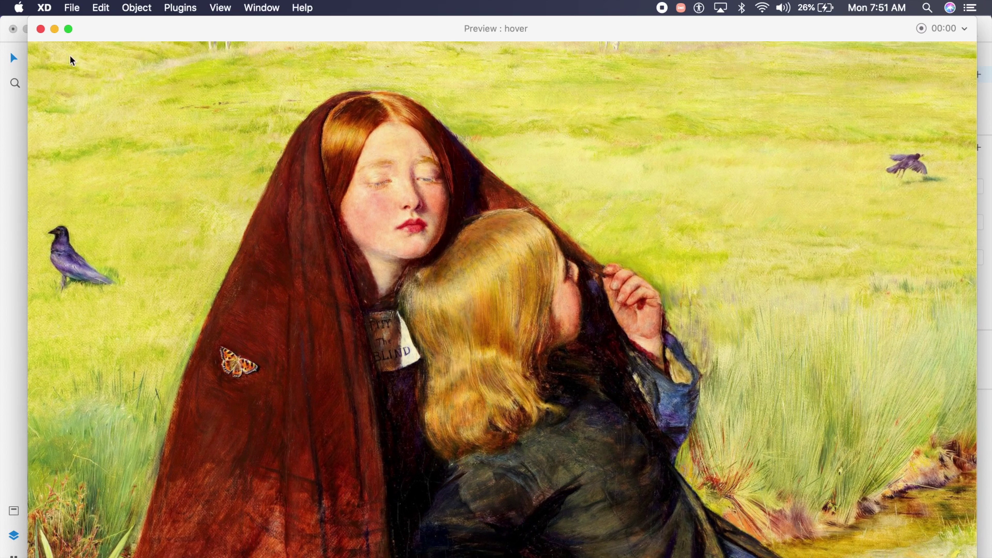
click(41, 29)
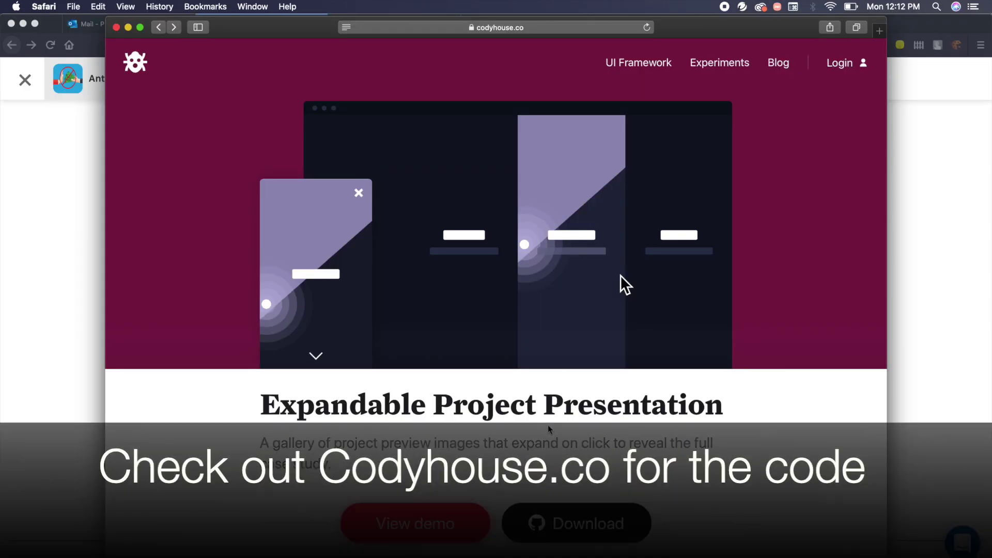
Switch to Safari, skim the Expandable Project Presentation article on codyhouse.co, and open its demo
scroll(619, 274, down, 1)
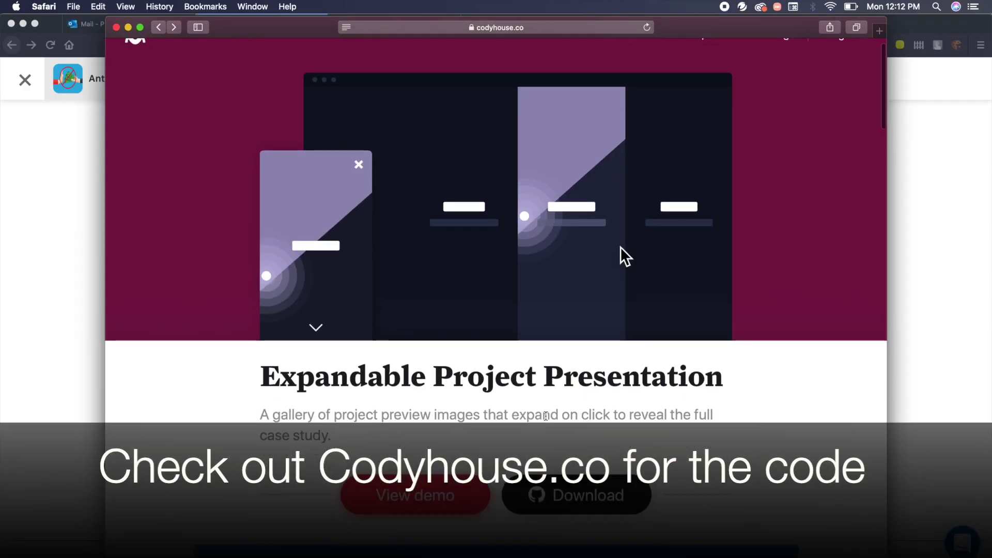
scroll(620, 246, down, 5)
scroll(620, 275, up, 7)
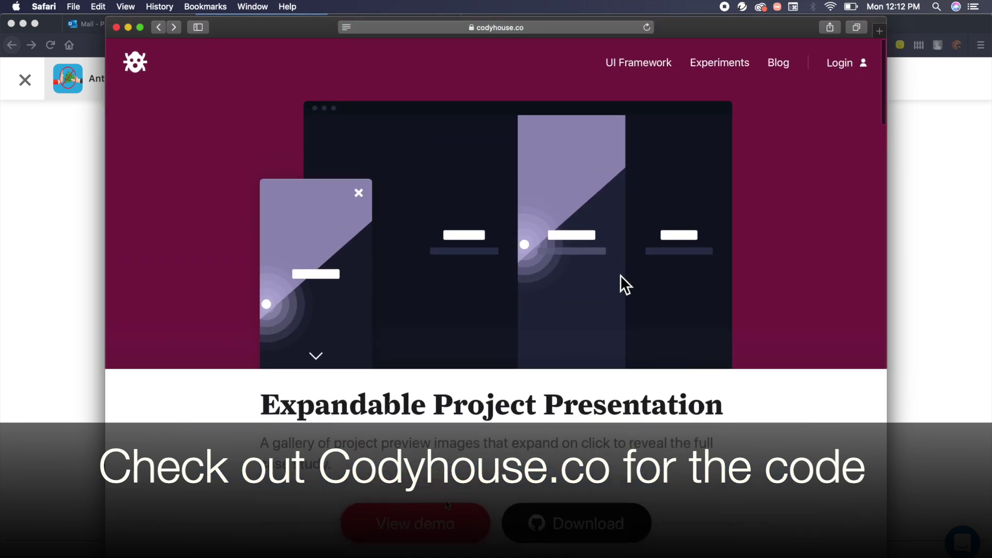
click(620, 275)
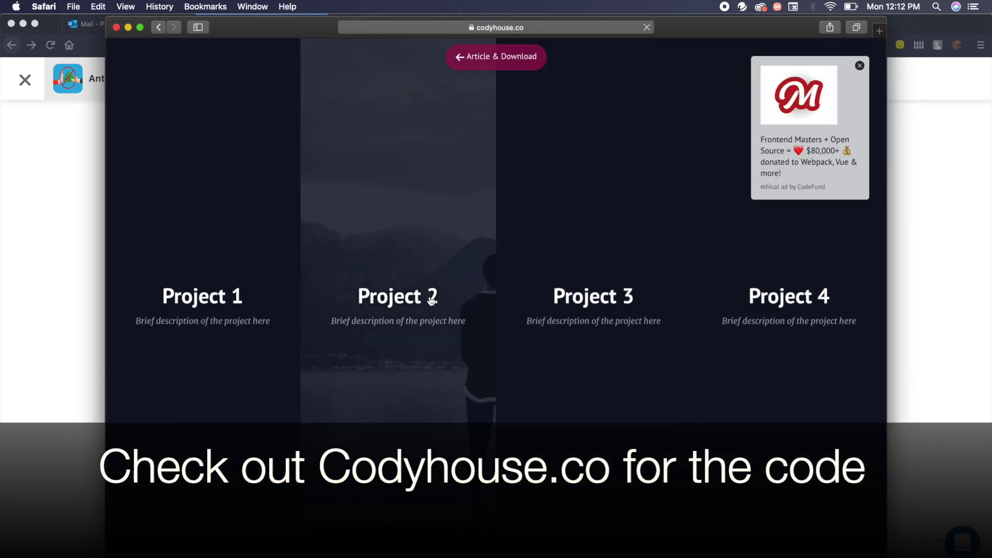
Expand Project 3 in the demo to examine its full-page view, dismiss the ad, and close the project
click(592, 296)
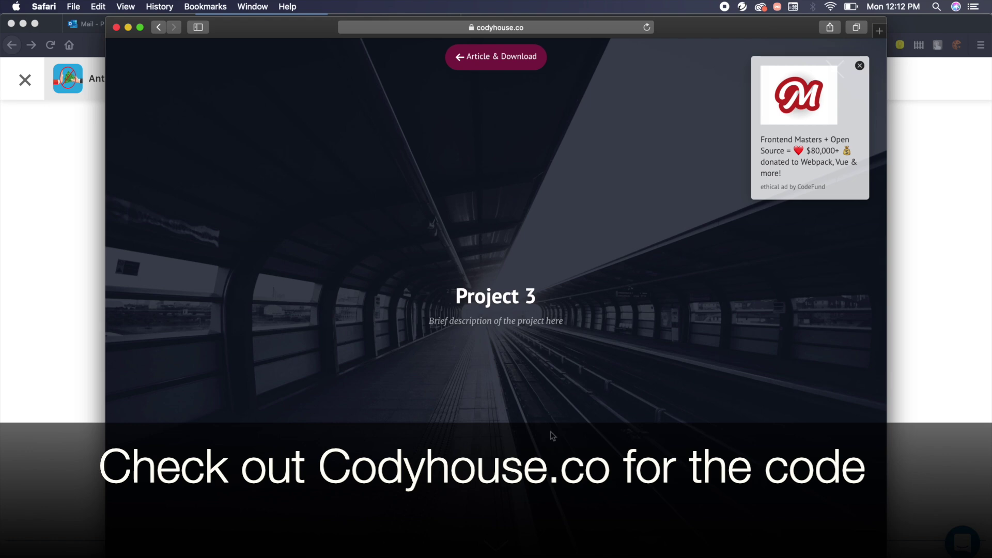
scroll(552, 436, down, 5)
scroll(883, 49, up, 7)
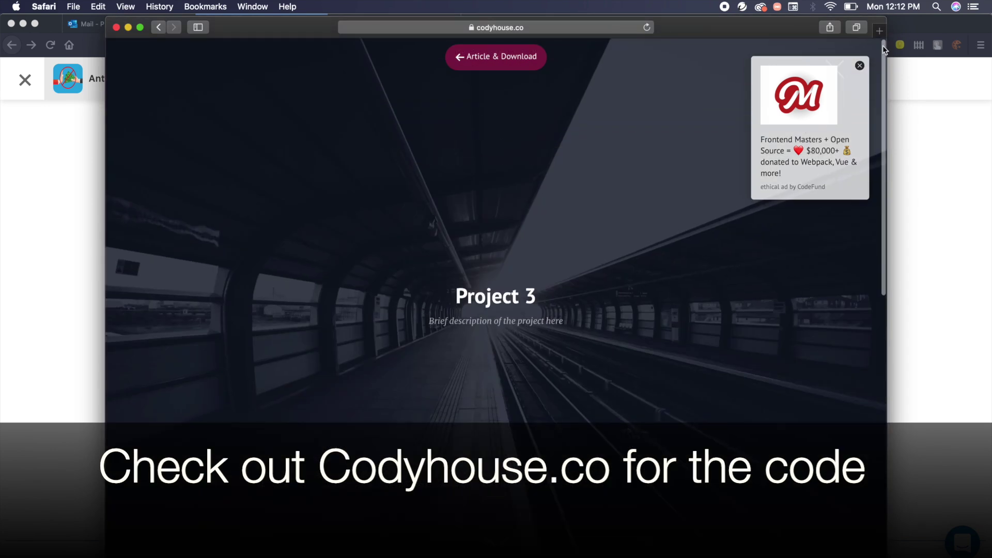
click(860, 66)
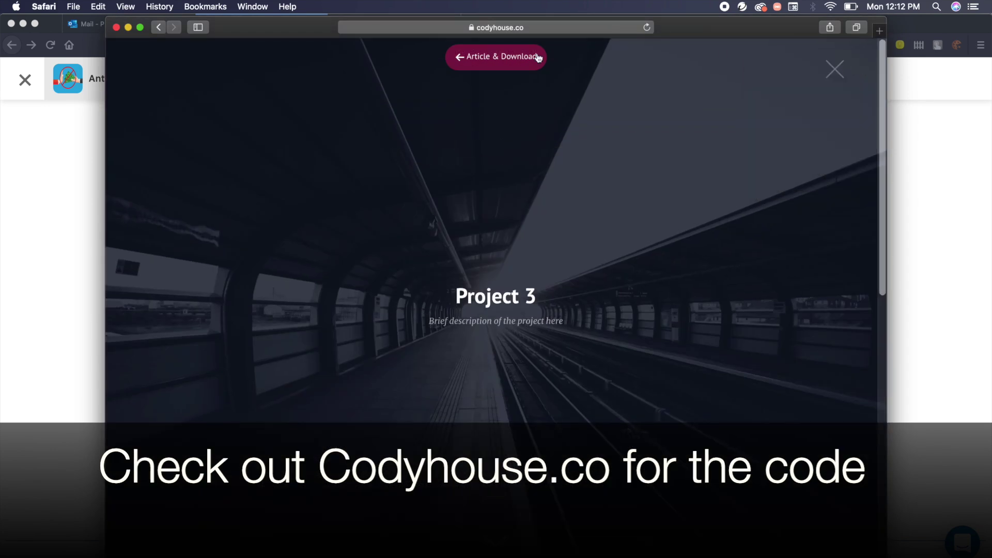
click(841, 69)
Return from the demo to the article and look through its HTML structure and styling code sections
click(498, 57)
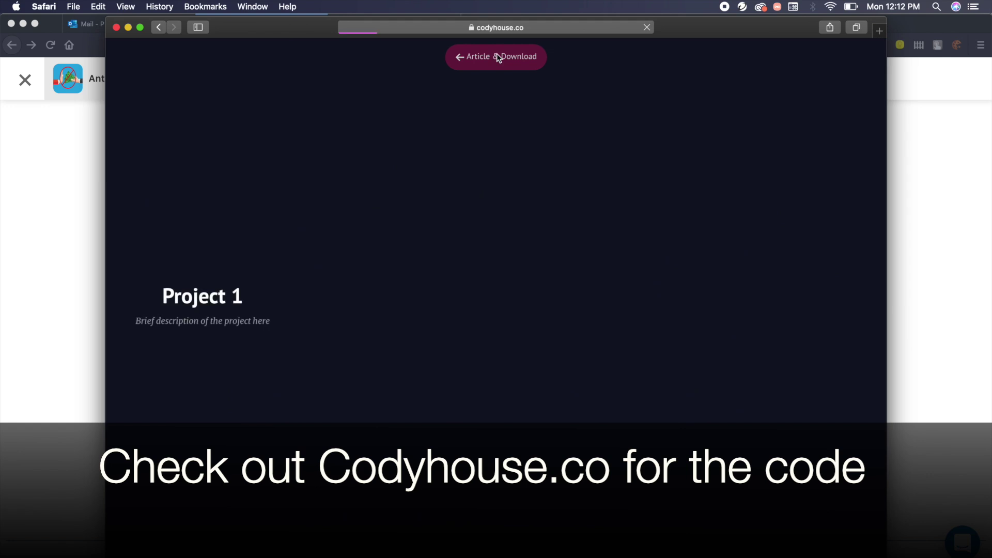
scroll(532, 245, down, 10)
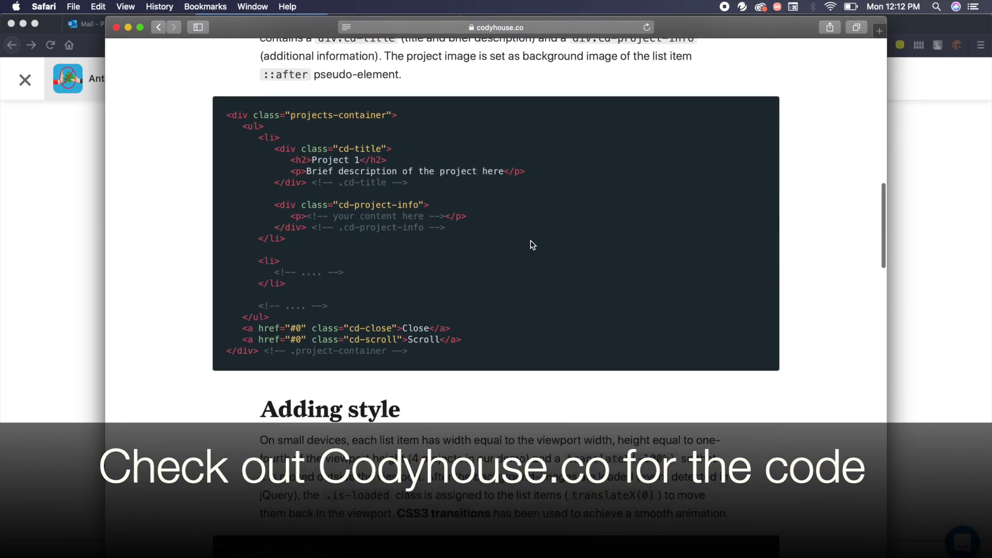
scroll(533, 245, down, 5)
scroll(533, 245, up, 15)
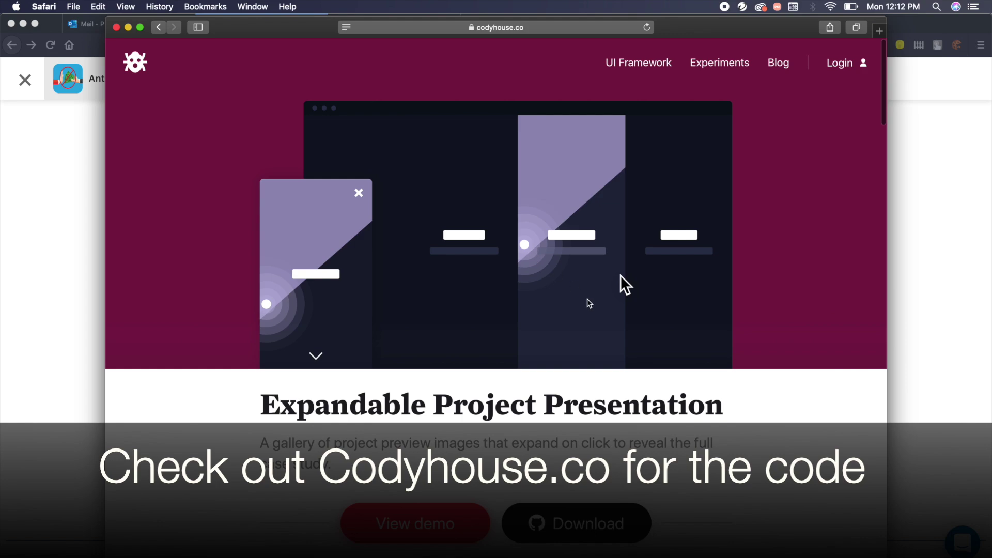